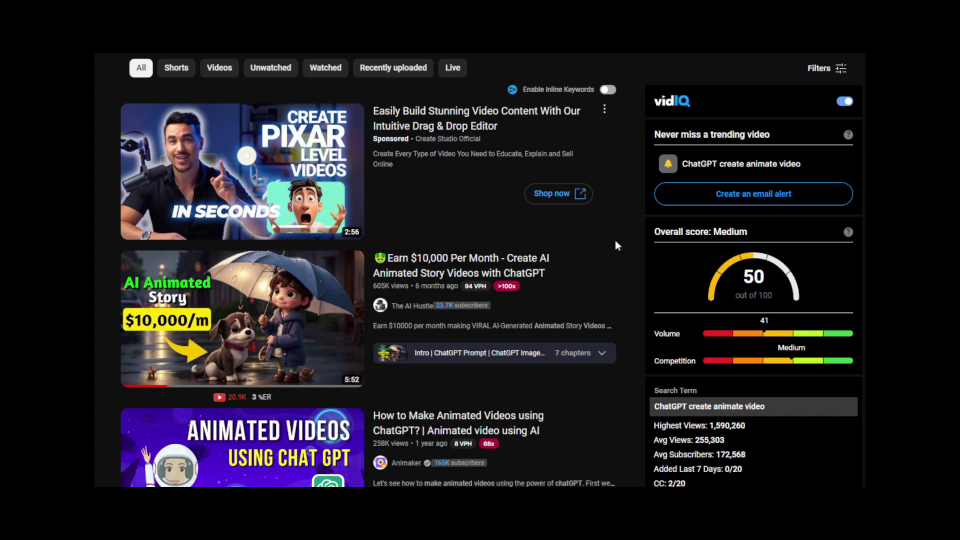
Scroll further down the YouTube results for 'ChatGPT create animate video'
{"action": "scroll", "coordinate": [593, 250], "scroll_direction": "down", "scroll_amount": 3}
{"action": "scroll", "coordinate": [487, 290], "scroll_direction": "down", "scroll_amount": 12}
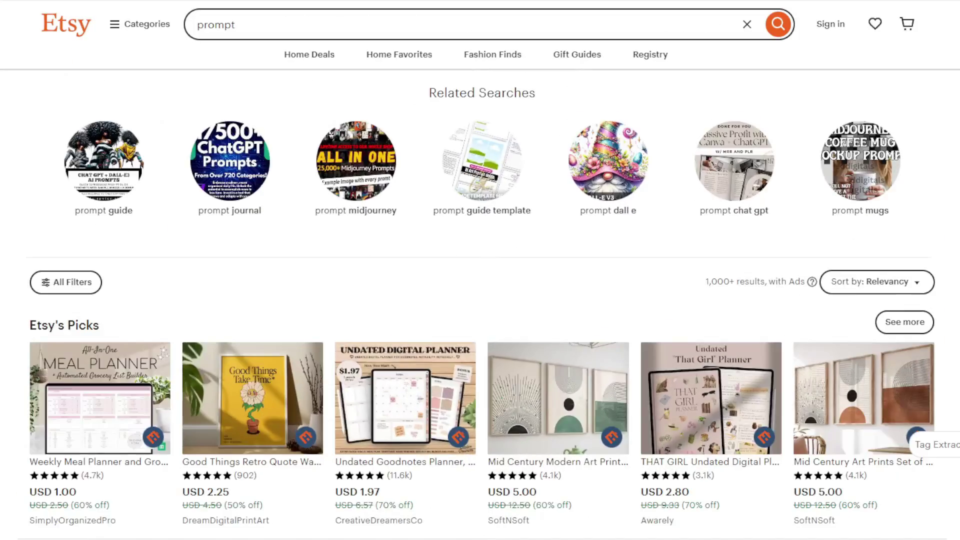
Scroll the Etsy 'prompt' listings past Etsy's Picks down to the bestseller row
{"action": "scroll", "coordinate": [480, 270], "scroll_direction": "down", "scroll_amount": 4}
{"action": "scroll", "coordinate": [480, 270], "scroll_direction": "down", "scroll_amount": 6}
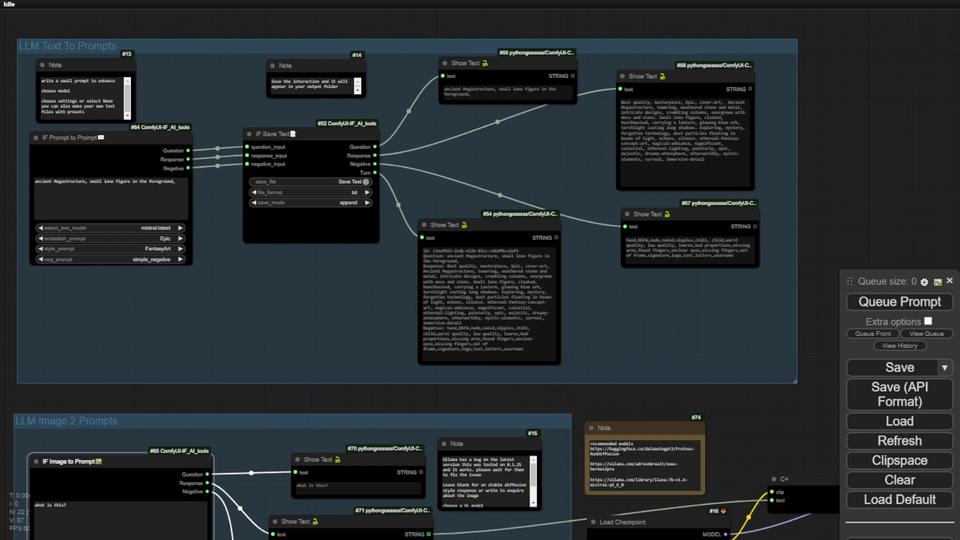
Bring the LLM Text To Prompts group into view and raise the queue panel to expose its options
{"action": "scroll", "coordinate": [185, 307], "scroll_direction": "up", "scroll_amount": 6}
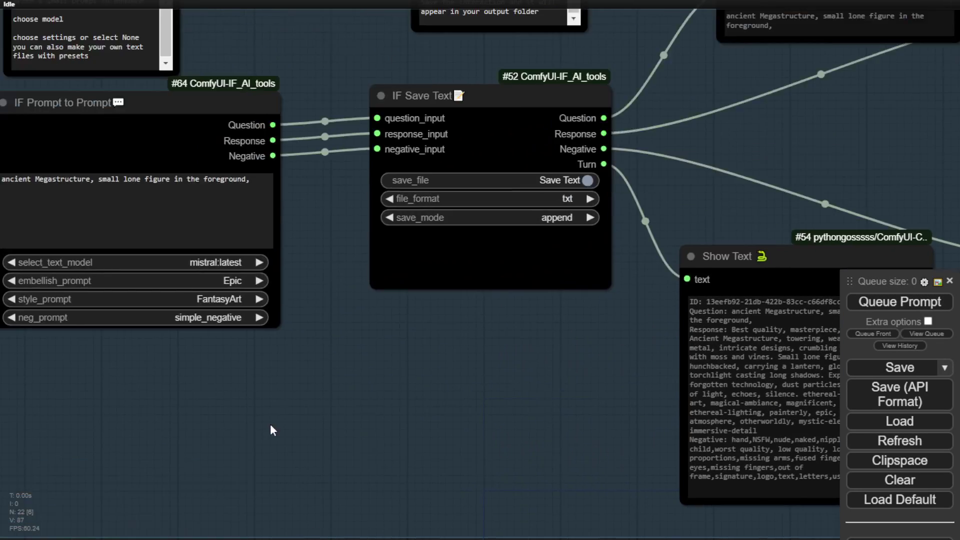
{"action": "left_click_drag", "start_coordinate": [272, 430], "coordinate": [370, 520]}
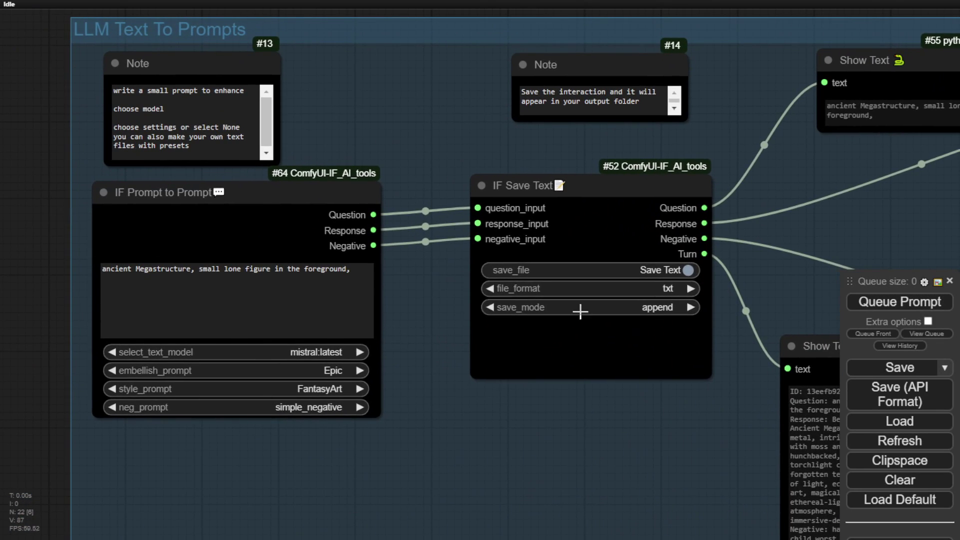
{"action": "left_click_drag", "start_coordinate": [847, 279], "coordinate": [848, 142]}
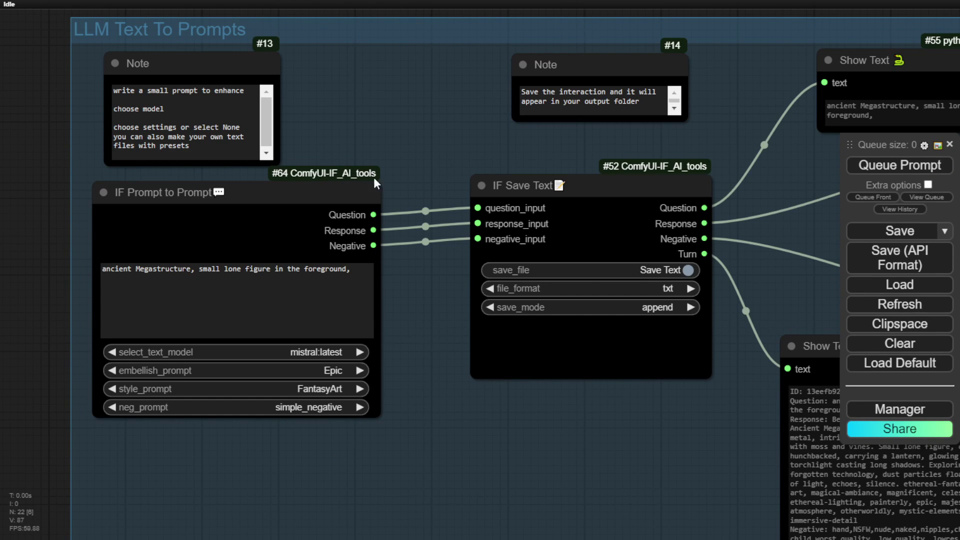
In Manager's Install Custom Nodes, find the installed ComfyUI-IF_AI_tools pack under LLM and open its page
{"action": "left_click", "coordinate": [861, 413]}
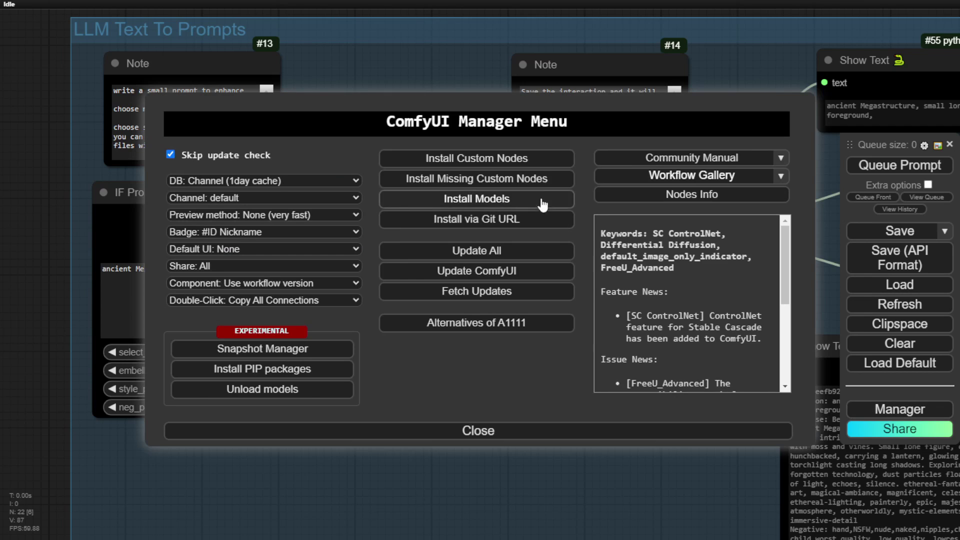
{"action": "left_click", "coordinate": [539, 169]}
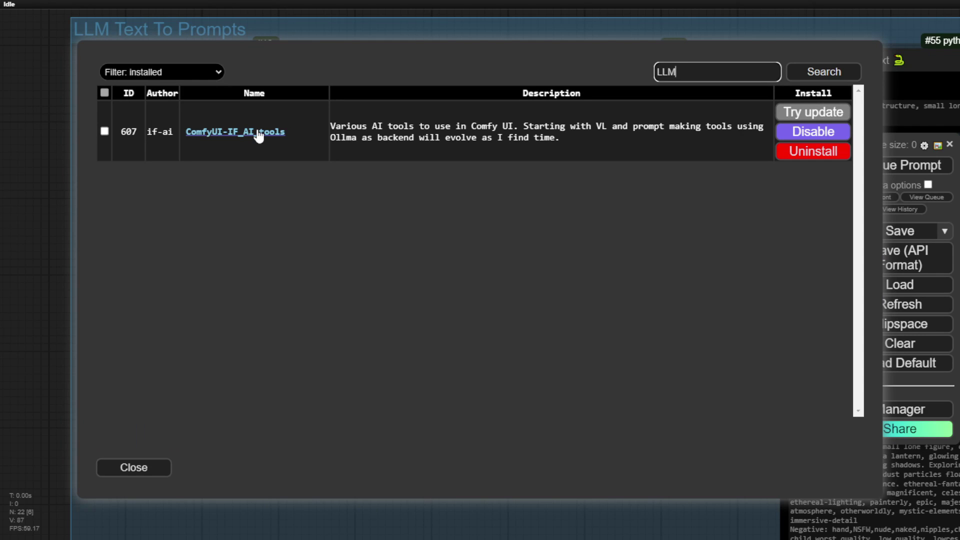
{"action": "left_click", "coordinate": [257, 131]}
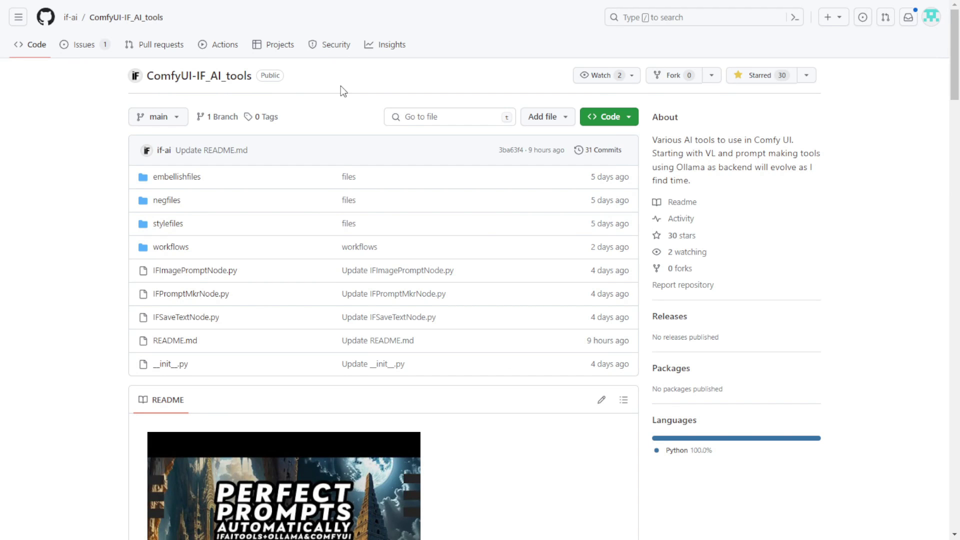
Read the README description, highlighting 'local Large', 'Ollama' and its closing phrase
{"action": "scroll", "coordinate": [341, 86], "scroll_direction": "down", "scroll_amount": 6}
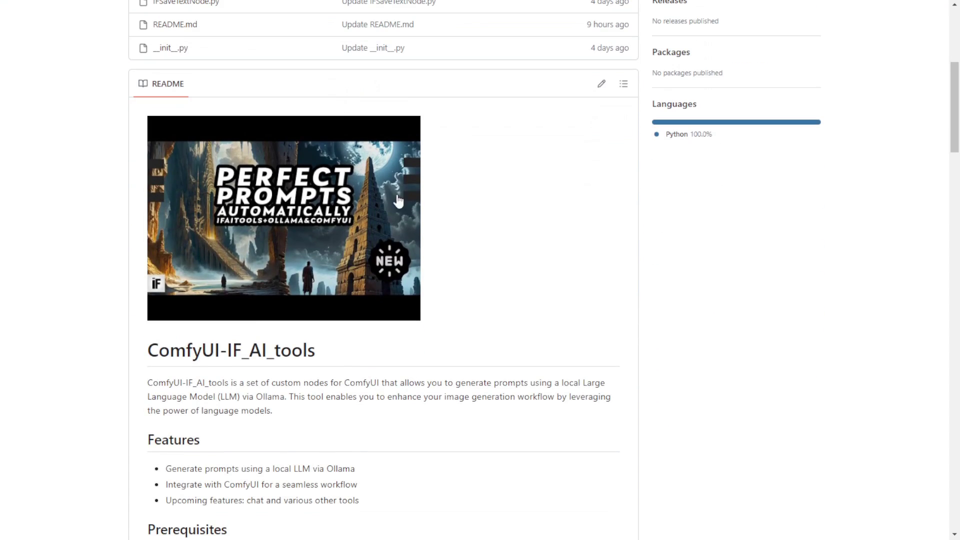
{"action": "scroll", "coordinate": [414, 202], "scroll_direction": "down", "scroll_amount": 5}
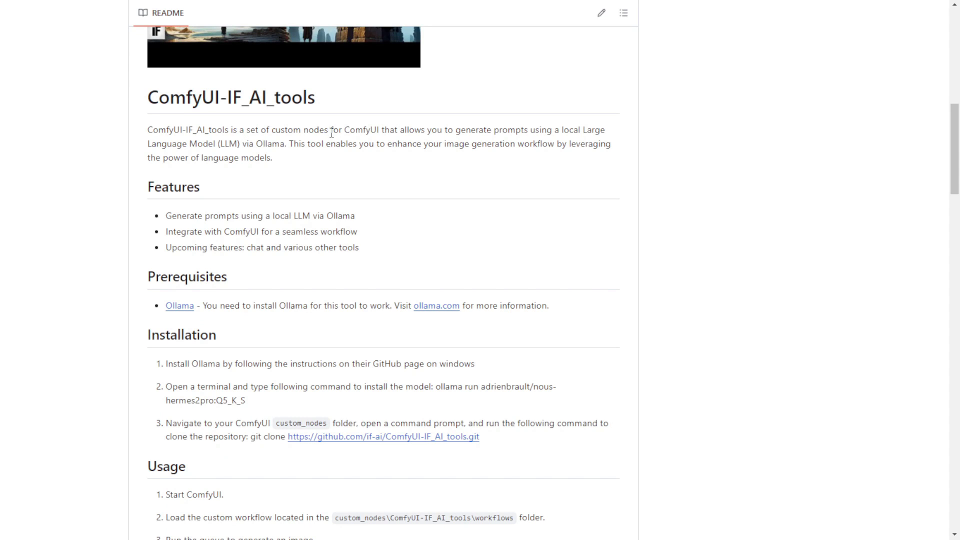
{"action": "left_click_drag", "start_coordinate": [561, 131], "coordinate": [632, 131]}
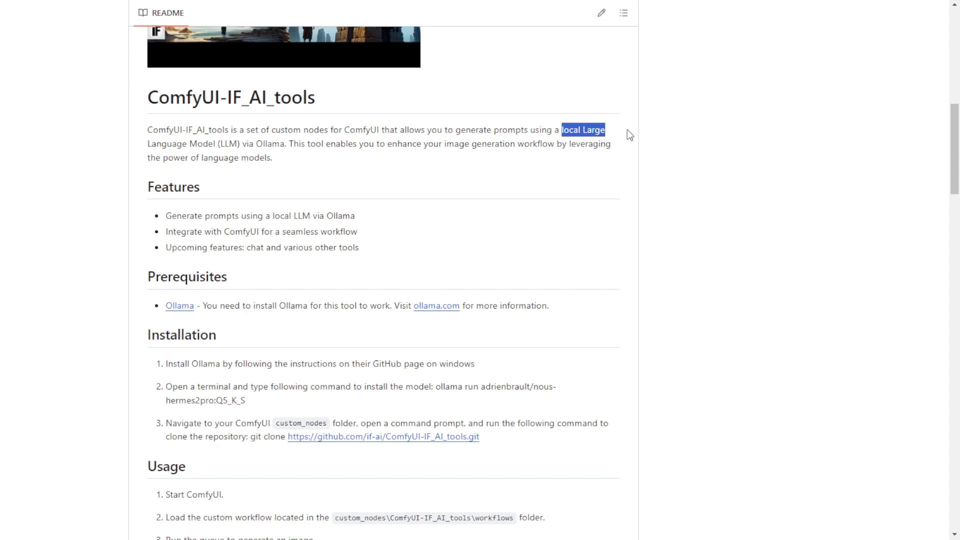
{"action": "left_click", "coordinate": [372, 142]}
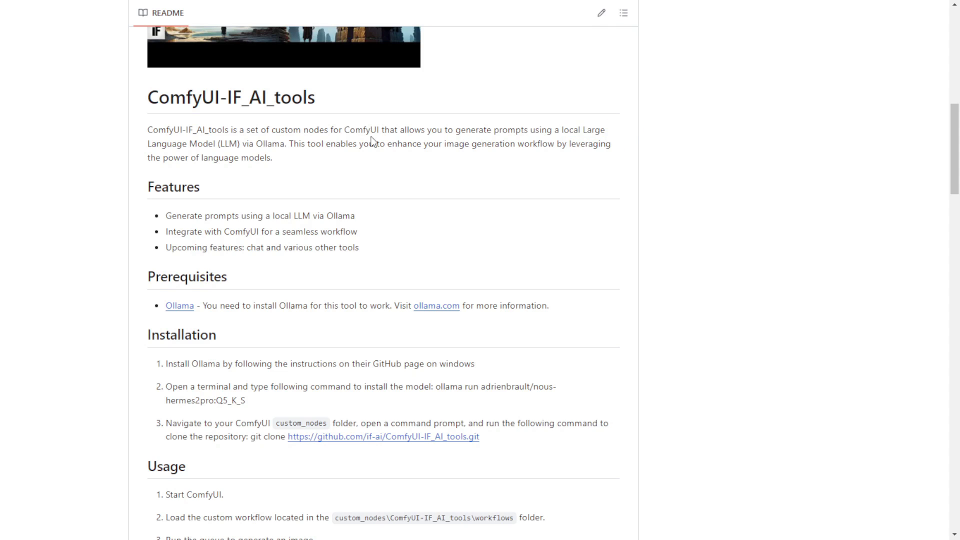
{"action": "double_click", "coordinate": [265, 144]}
{"action": "left_click", "coordinate": [300, 150]}
{"action": "left_click_drag", "start_coordinate": [153, 168], "coordinate": [264, 157]}
{"action": "left_click", "coordinate": [294, 166]}
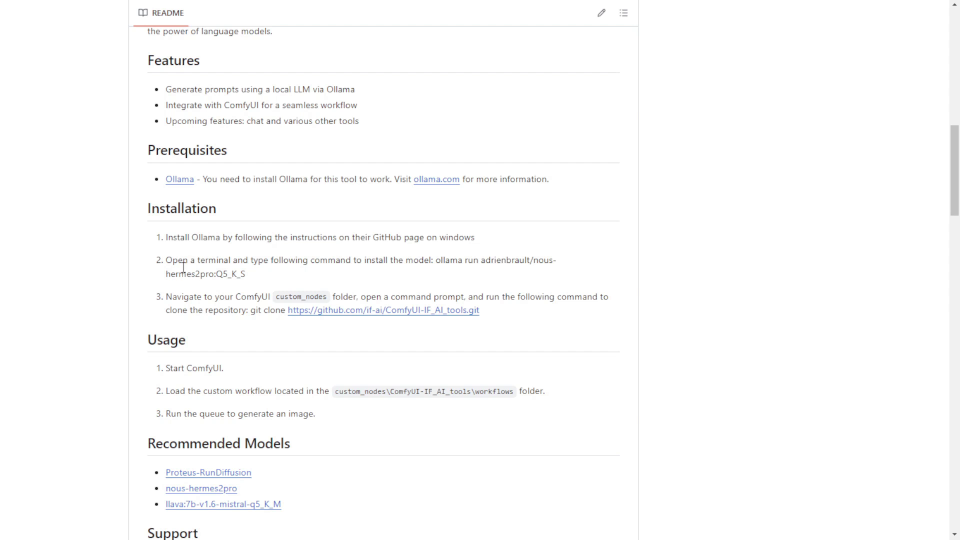
Scroll down to the Installation section and highlight its steps
{"action": "scroll", "coordinate": [215, 304], "scroll_direction": "down", "scroll_amount": 2}
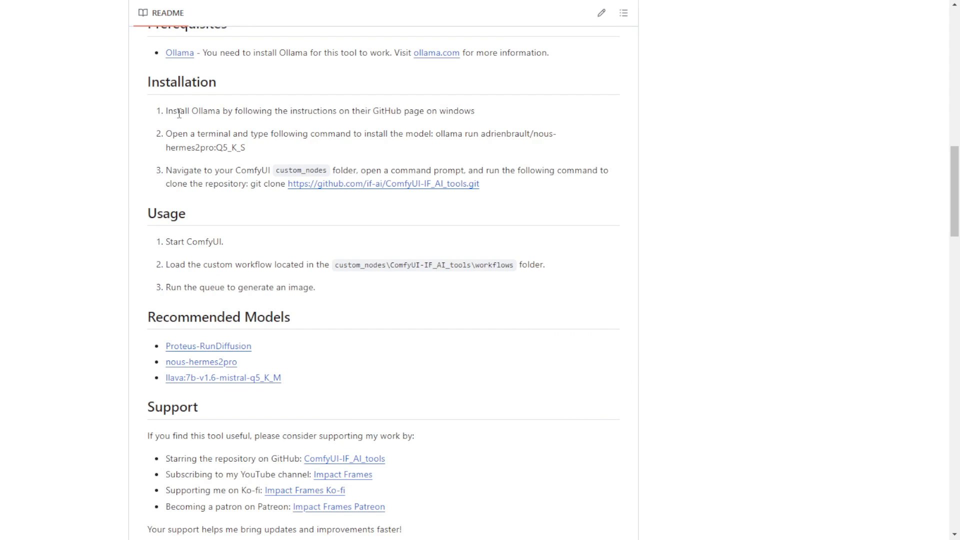
{"action": "left_click_drag", "start_coordinate": [177, 113], "coordinate": [541, 198]}
{"action": "left_click", "coordinate": [545, 203]}
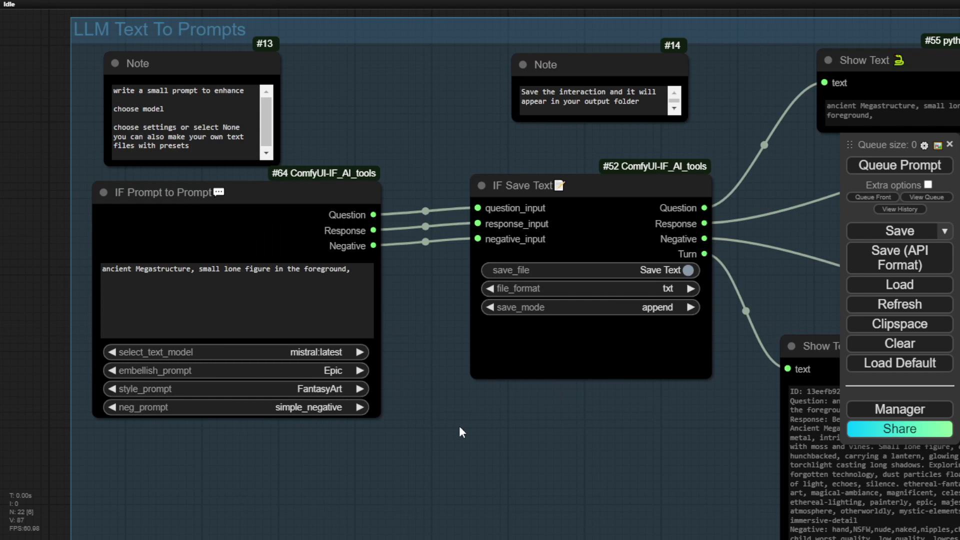
{"action": "scroll", "coordinate": [459, 425], "scroll_direction": "down", "scroll_amount": 2}
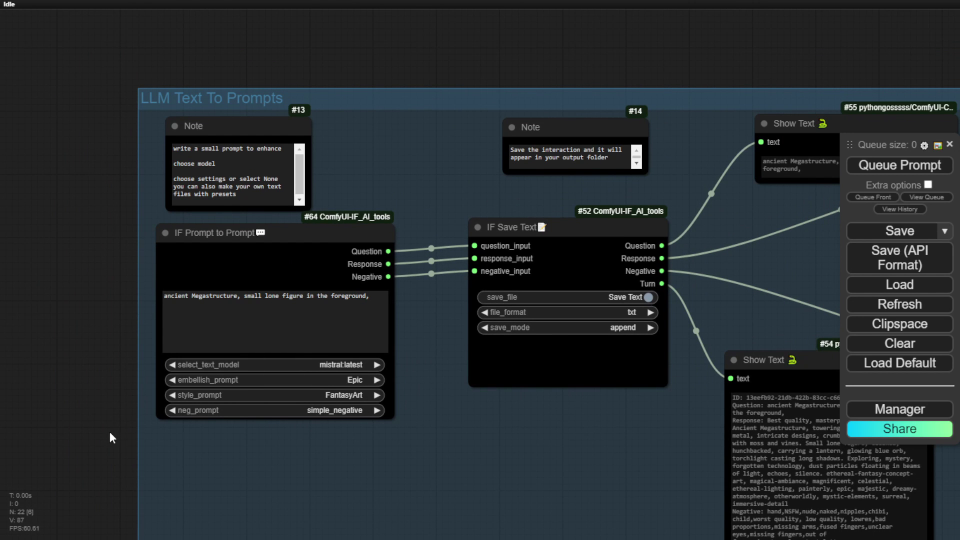
{"action": "left_click_drag", "start_coordinate": [110, 433], "coordinate": [38, 314]}
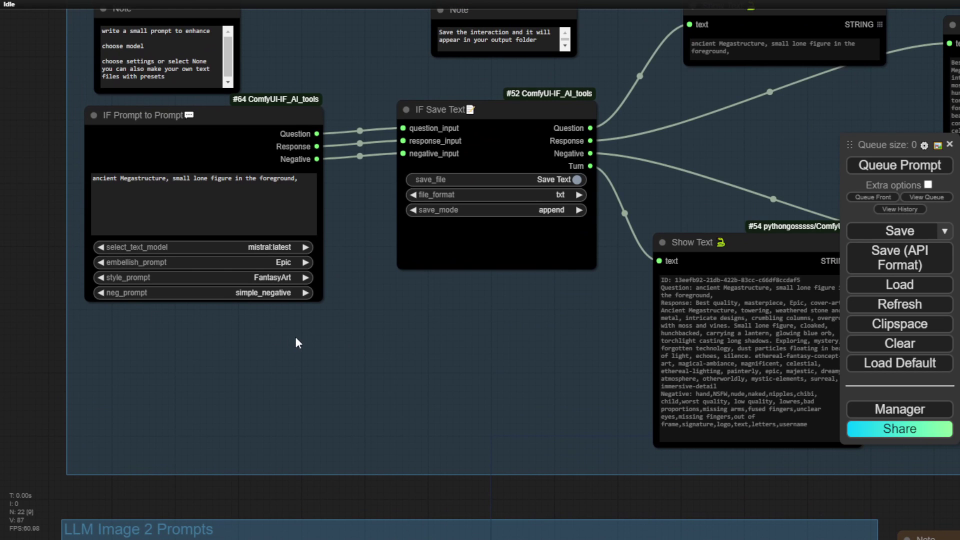
{"action": "scroll", "coordinate": [296, 342], "scroll_direction": "down", "scroll_amount": 4}
{"action": "scroll", "coordinate": [296, 342], "scroll_direction": "up", "scroll_amount": 3}
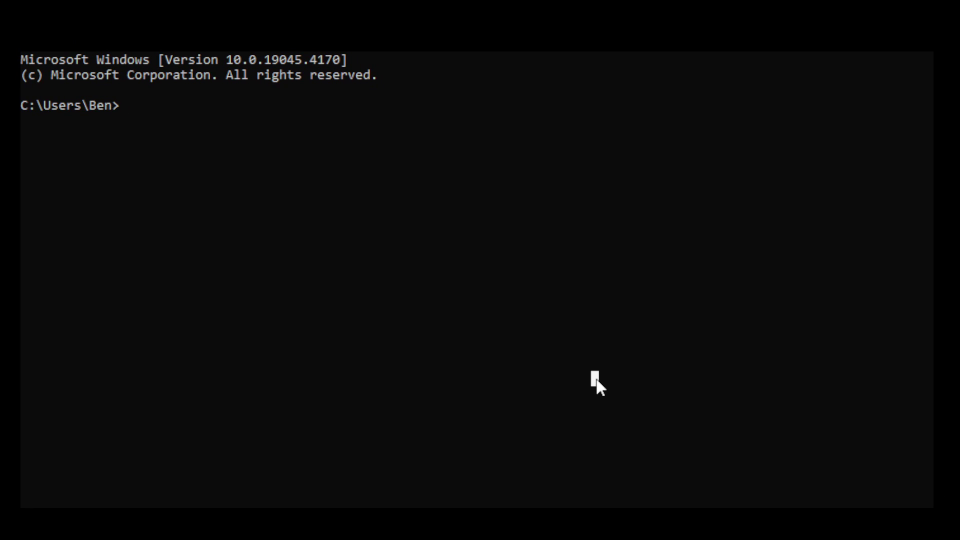
Run 'ollama serve' in Command Prompt to start the local Ollama server
{"action": "type", "text": "ollama serve"}
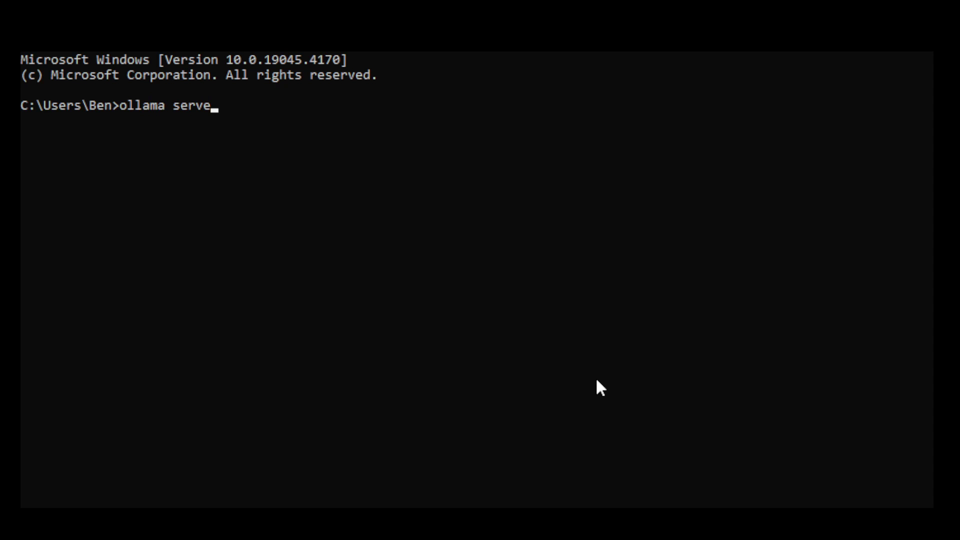
{"action": "key", "text": "Return"}
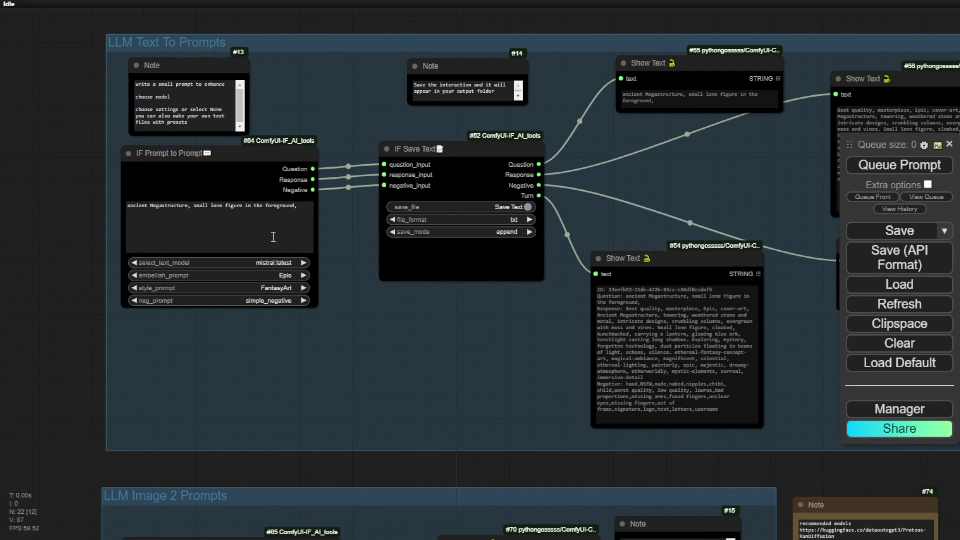
Keep mistral:latest as the select_text_model and nudge the IF Prompt to Prompt node lower
{"action": "scroll", "coordinate": [293, 264], "scroll_direction": "up", "scroll_amount": 7}
{"action": "left_click", "coordinate": [247, 255]}
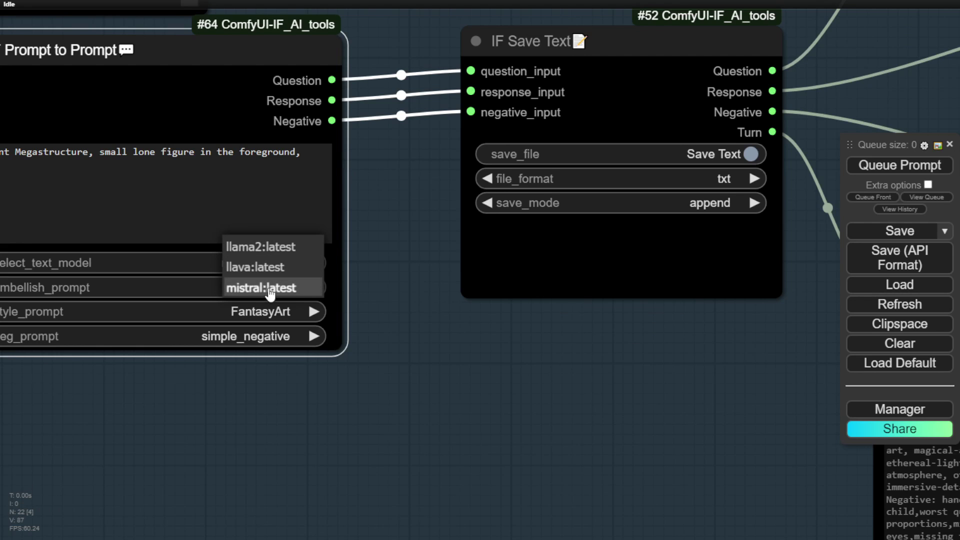
{"action": "left_click", "coordinate": [318, 287]}
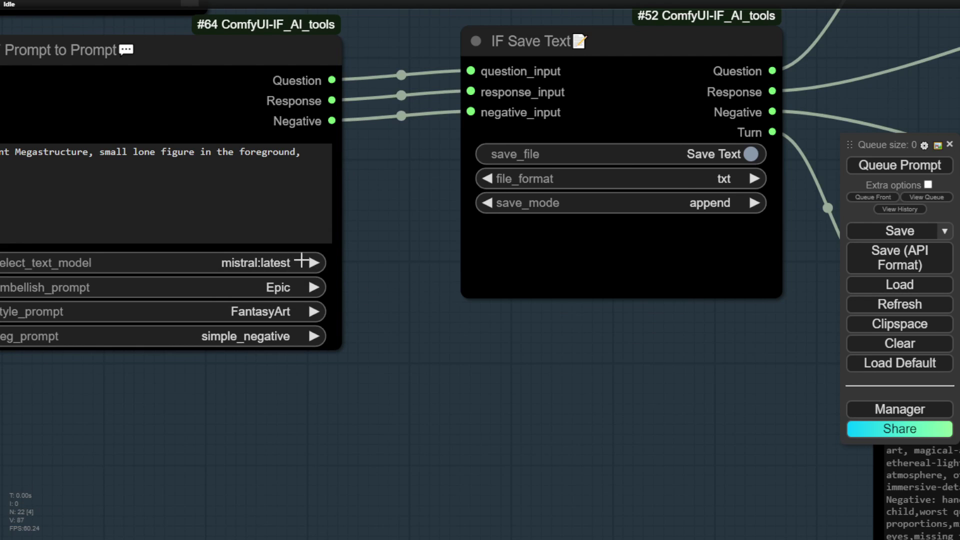
{"action": "scroll", "coordinate": [358, 247], "scroll_direction": "down", "scroll_amount": 3}
{"action": "left_click_drag", "start_coordinate": [359, 245], "coordinate": [411, 320]}
{"action": "left_click", "coordinate": [290, 175]}
{"action": "left_click_drag", "start_coordinate": [291, 175], "coordinate": [291, 183]}
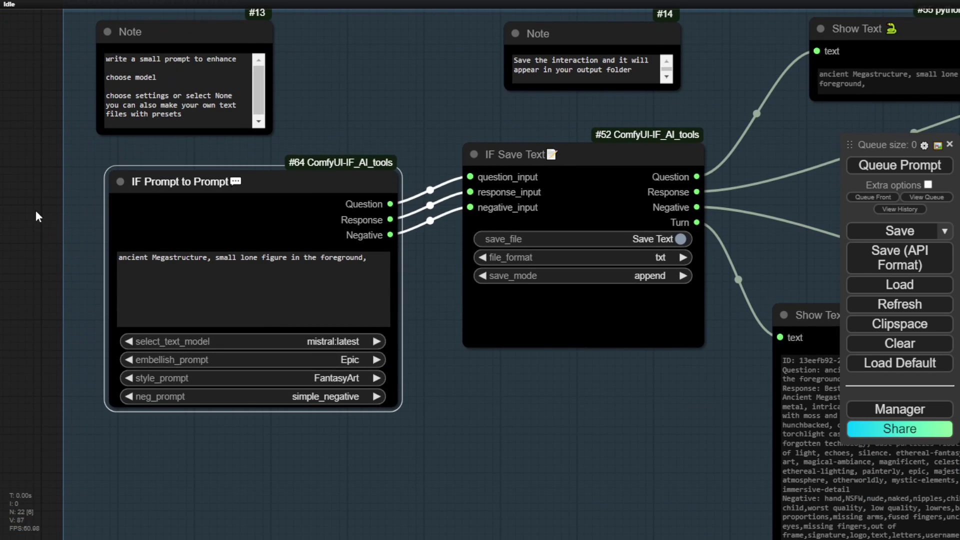
Pan across the canvas to review the Show Text #56 and #57 outputs
{"action": "left_click_drag", "start_coordinate": [36, 211], "coordinate": [30, 269]}
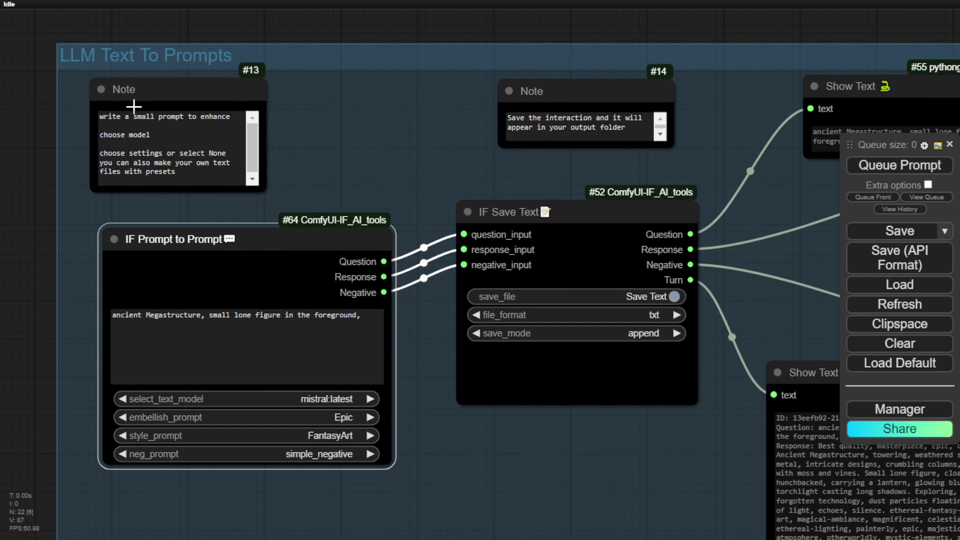
{"action": "scroll", "coordinate": [306, 103], "scroll_direction": "down", "scroll_amount": 4}
{"action": "left_click_drag", "start_coordinate": [376, 127], "coordinate": [266, 118]}
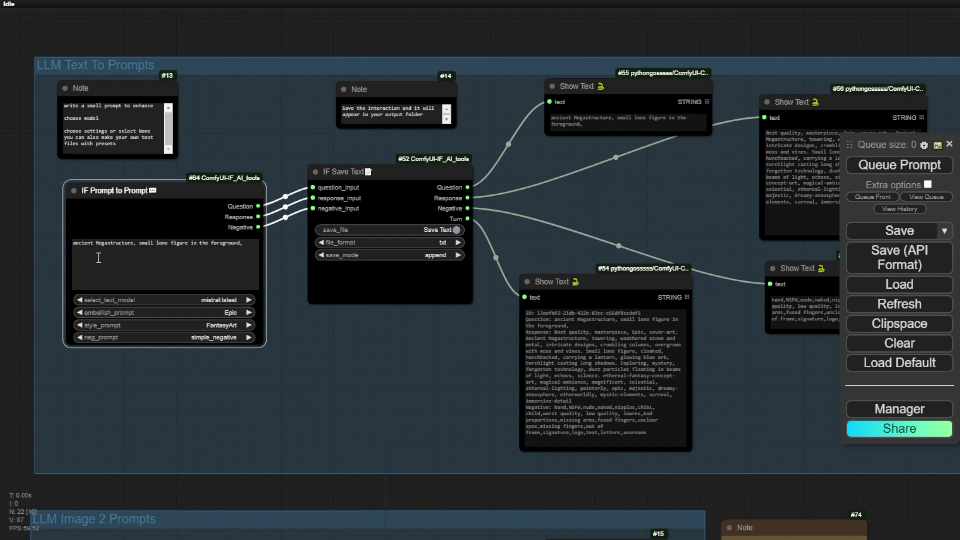
{"action": "left_click_drag", "start_coordinate": [441, 375], "coordinate": [312, 365]}
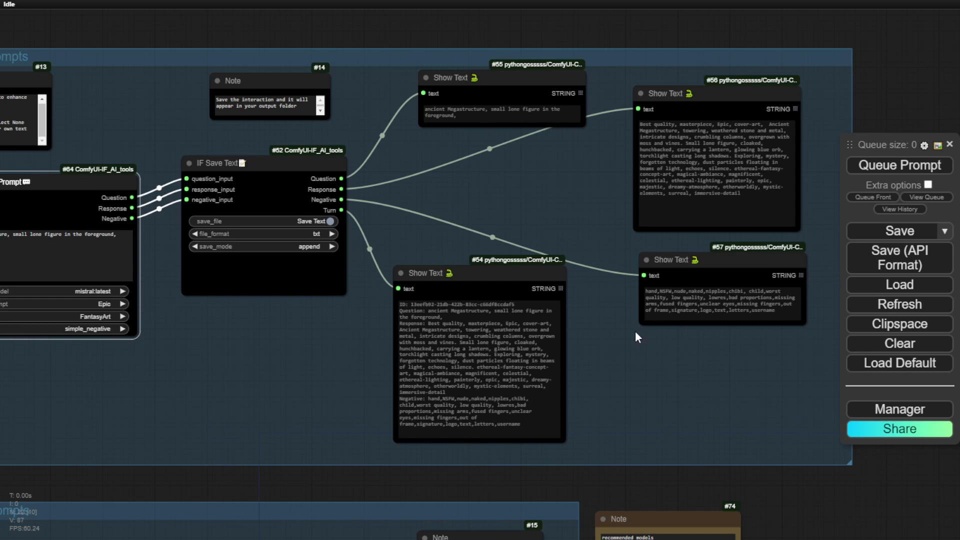
{"action": "left_click_drag", "start_coordinate": [677, 380], "coordinate": [463, 360]}
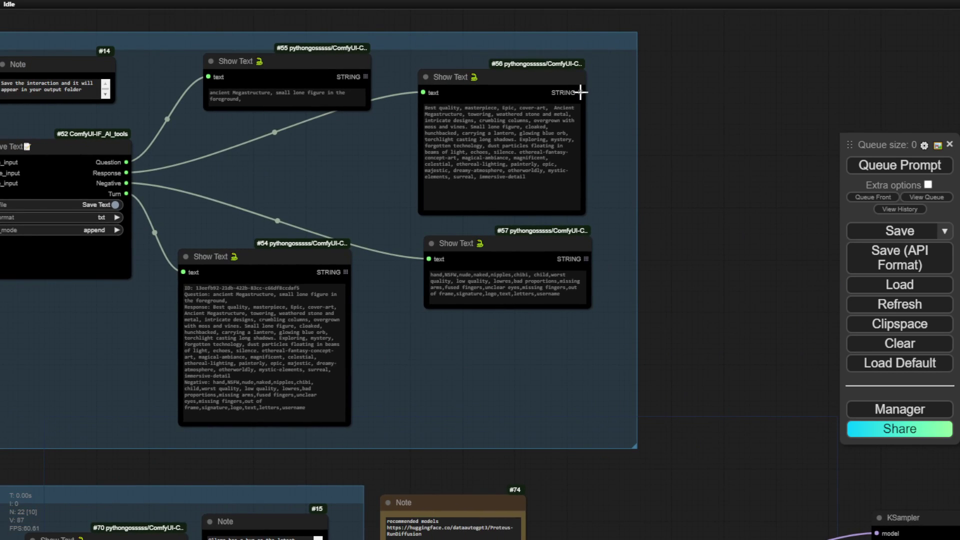
{"action": "scroll", "coordinate": [697, 293], "scroll_direction": "down", "scroll_amount": 2}
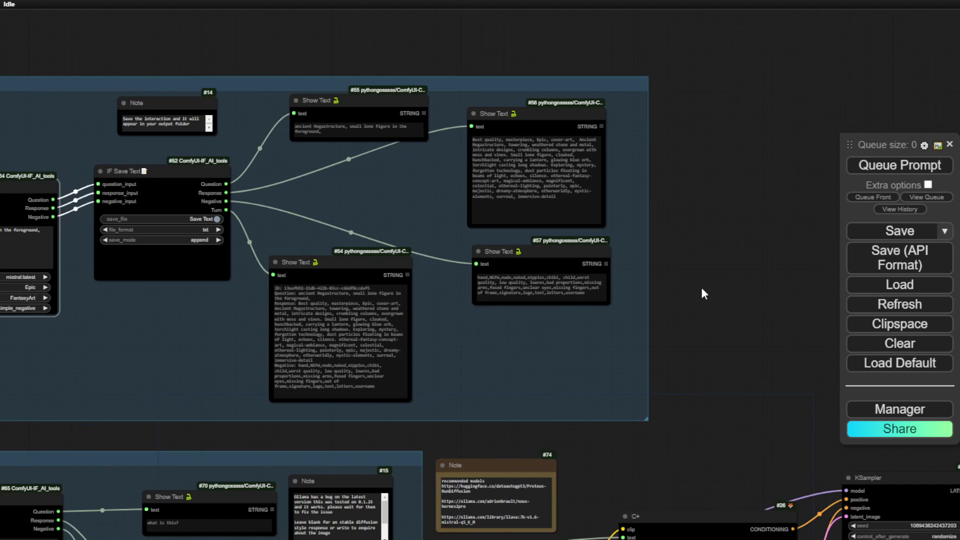
{"action": "scroll", "coordinate": [714, 286], "scroll_direction": "up", "scroll_amount": 2}
{"action": "left_click_drag", "start_coordinate": [574, 257], "coordinate": [701, 229]}
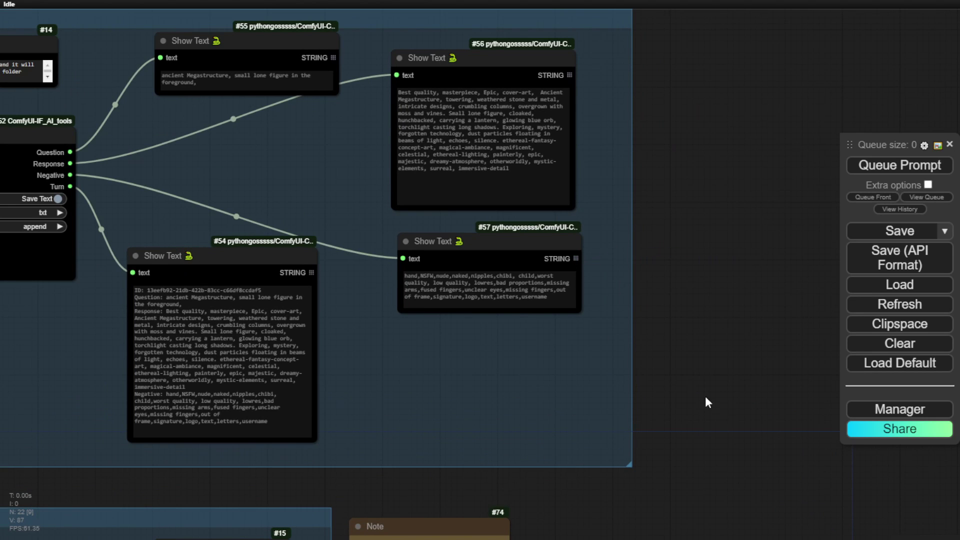
{"action": "scroll", "coordinate": [678, 356], "scroll_direction": "down", "scroll_amount": 10}
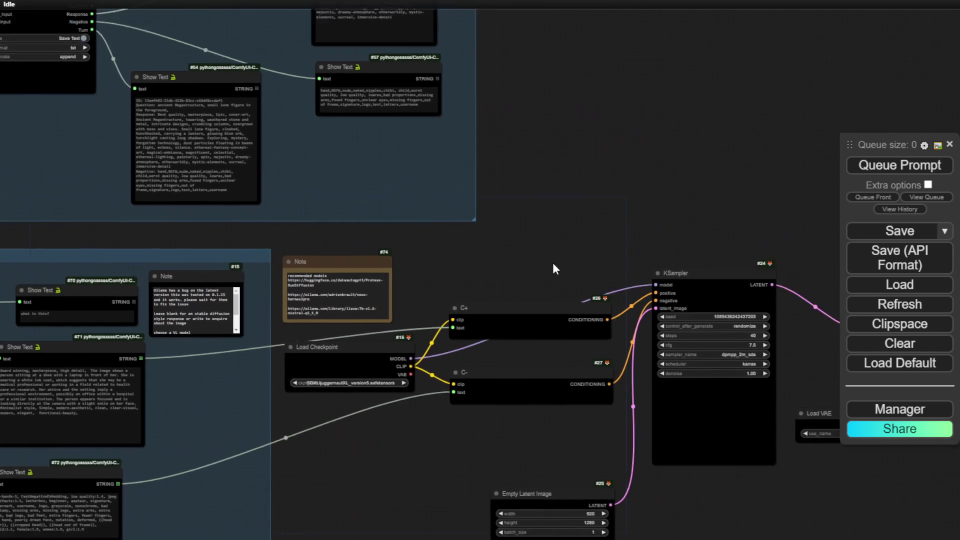
Move Load Checkpoint beside the KSampler and group the generation nodes with Ctrl+G
{"action": "left_click_drag", "start_coordinate": [553, 269], "coordinate": [507, 175]}
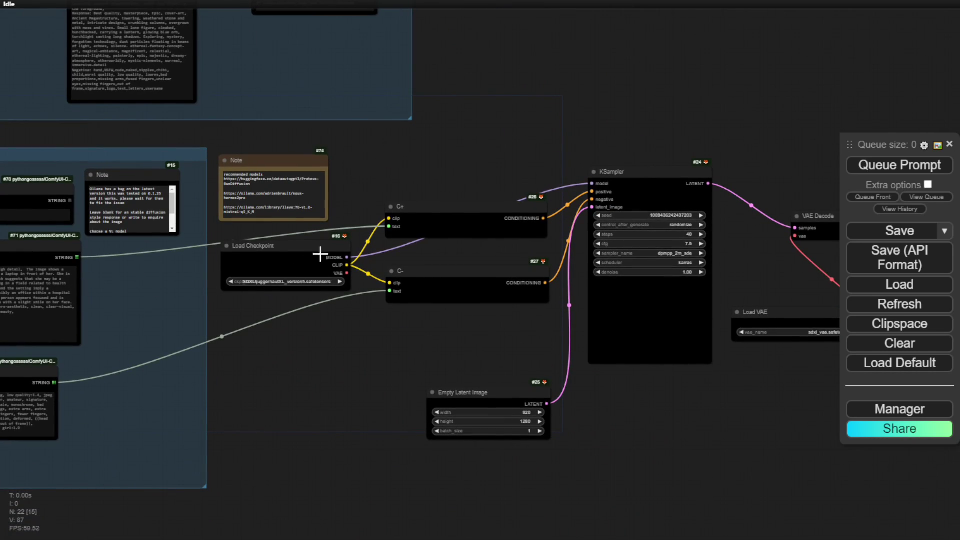
{"action": "left_click_drag", "start_coordinate": [335, 254], "coordinate": [502, 144]}
{"action": "key", "text": "ctrl+g"}
{"action": "key", "text": "Return"}
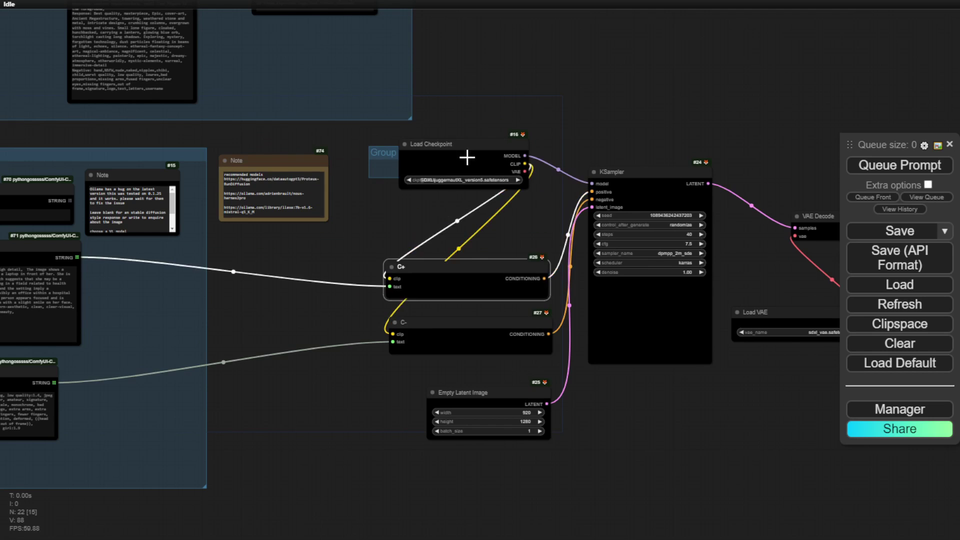
{"action": "scroll", "coordinate": [115, 124], "scroll_direction": "down", "scroll_amount": 2}
{"action": "left_click", "coordinate": [223, 107]}
Move Note #74 to the lower left and nudge the IF Image to Prompt node up-left
{"action": "left_click_drag", "start_coordinate": [222, 104], "coordinate": [503, 84]}
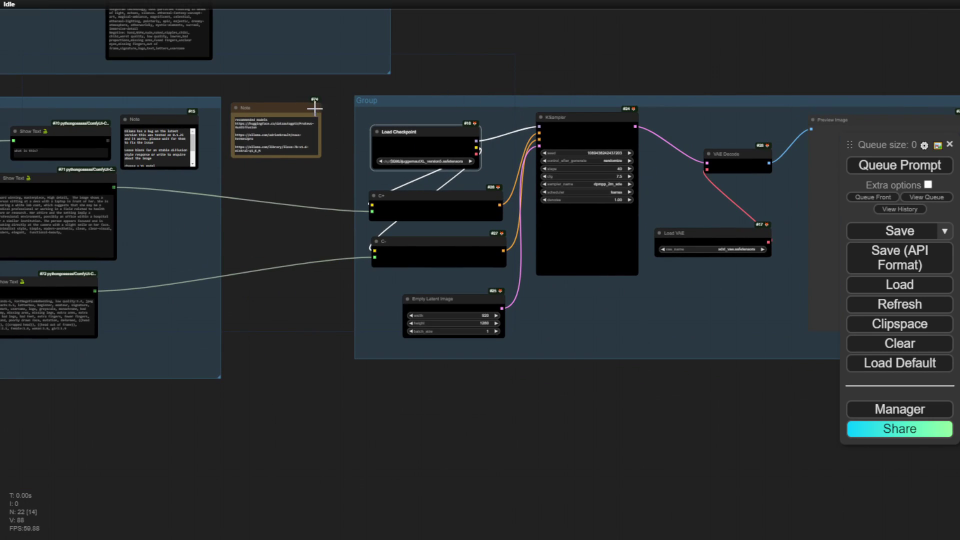
{"action": "left_click_drag", "start_coordinate": [310, 107], "coordinate": [194, 317]}
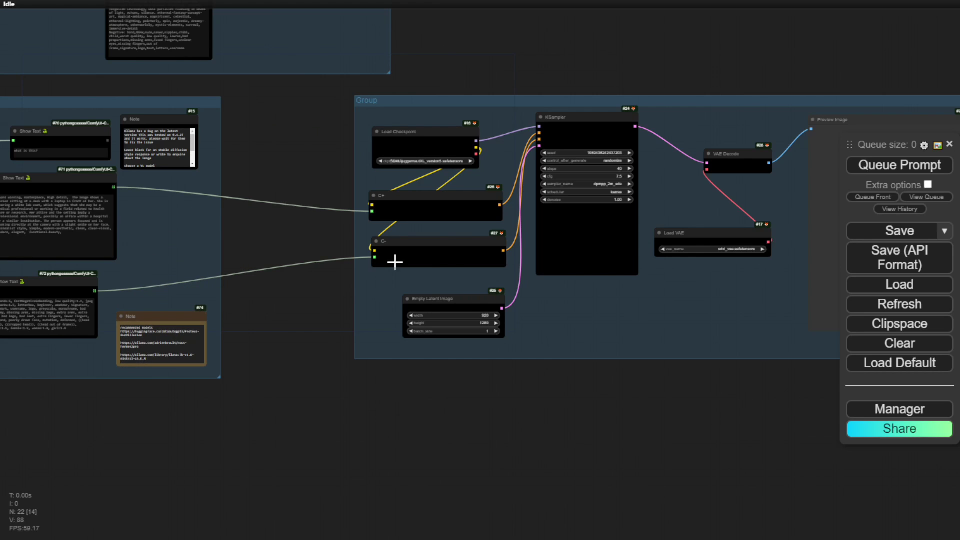
{"action": "left_click_drag", "start_coordinate": [606, 381], "coordinate": [484, 386]}
{"action": "left_click_drag", "start_coordinate": [584, 108], "coordinate": [600, 64]}
{"action": "scroll", "coordinate": [477, 83], "scroll_direction": "up", "scroll_amount": 3}
{"action": "left_click_drag", "start_coordinate": [245, 152], "coordinate": [239, 145]}
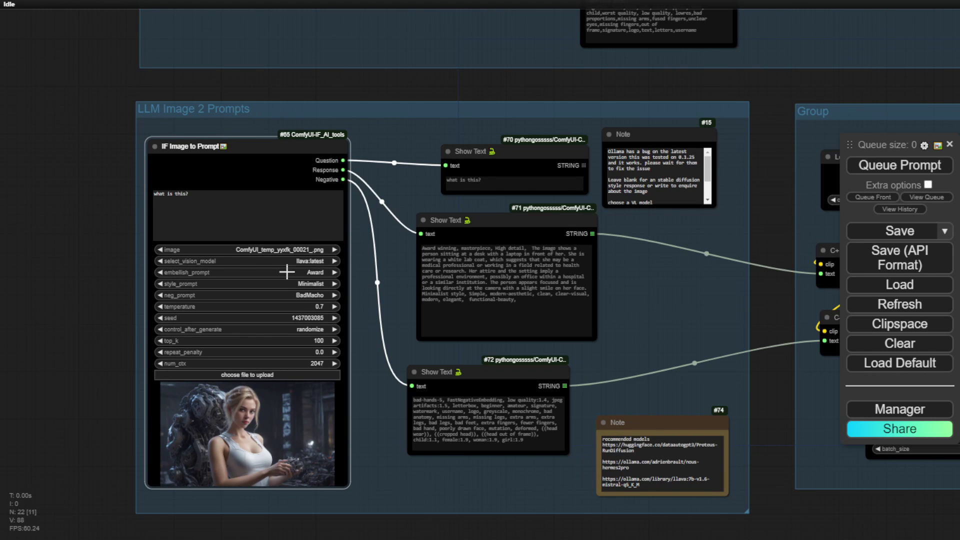
Rearrange Show Text nodes #70, #71, #72 and link #71's STRING output to C+'s text input
{"action": "scroll", "coordinate": [302, 302], "scroll_direction": "up", "scroll_amount": 2}
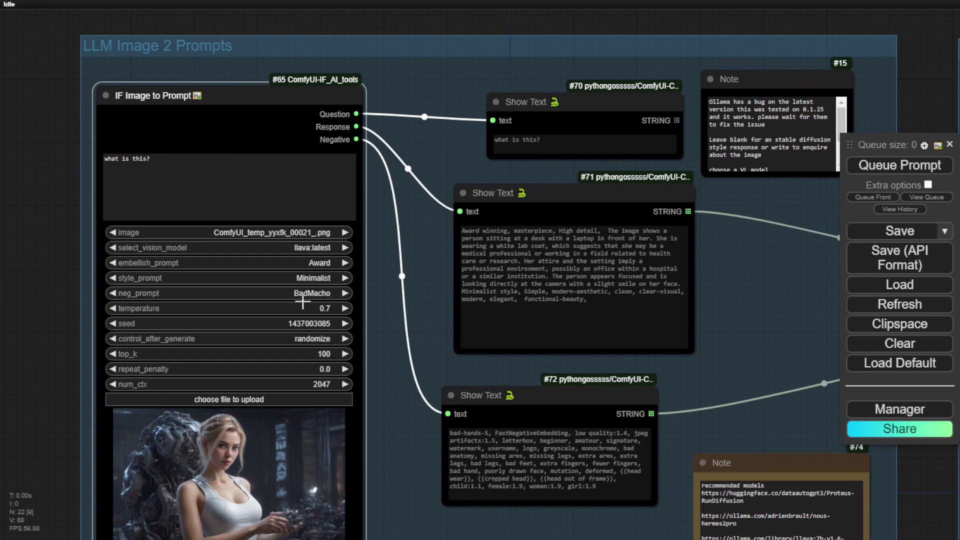
{"action": "scroll", "coordinate": [400, 363], "scroll_direction": "down", "scroll_amount": 5}
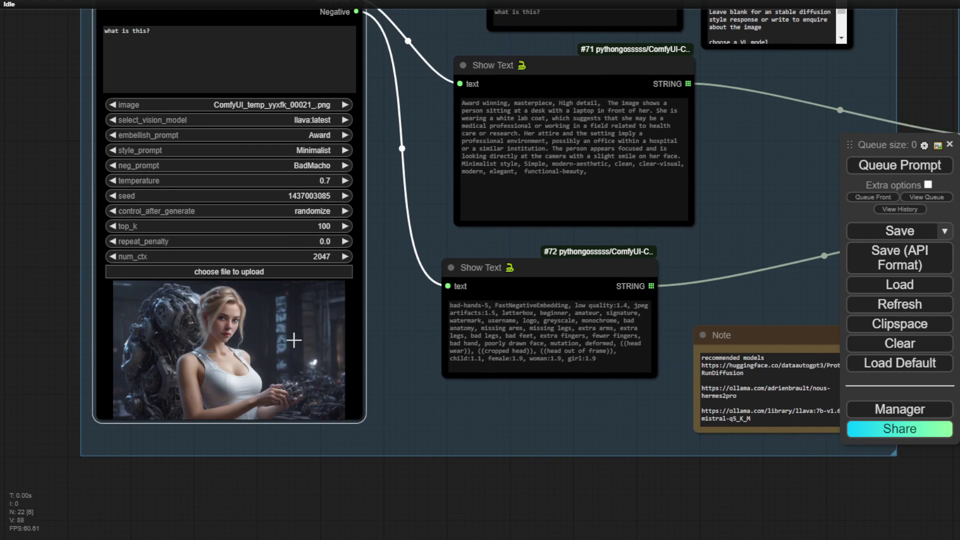
{"action": "left_click_drag", "start_coordinate": [383, 325], "coordinate": [250, 432]}
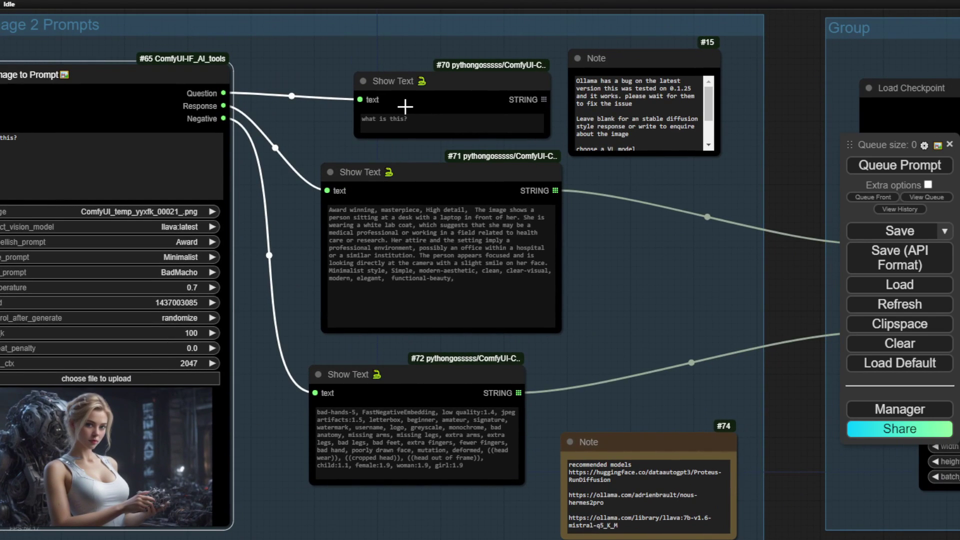
{"action": "left_click_drag", "start_coordinate": [419, 95], "coordinate": [384, 79]}
{"action": "mouse_move", "coordinate": [440, 175]}
{"action": "left_mouse_down"}
{"action": "mouse_move", "coordinate": [484, 195]}
{"action": "mouse_move", "coordinate": [433, 173]}
{"action": "left_mouse_up"}
{"action": "left_click_drag", "start_coordinate": [423, 371], "coordinate": [439, 368]}
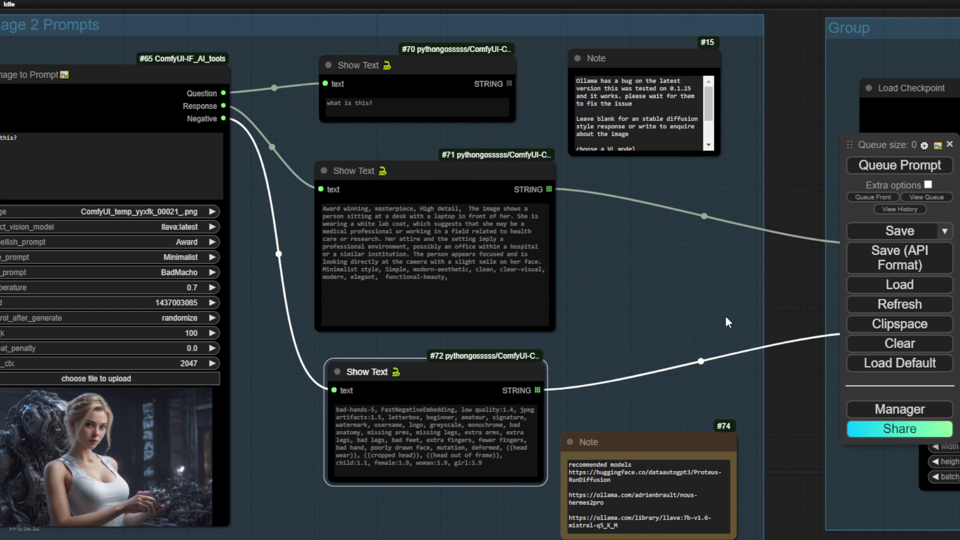
{"action": "left_click_drag", "start_coordinate": [725, 315], "coordinate": [517, 314]}
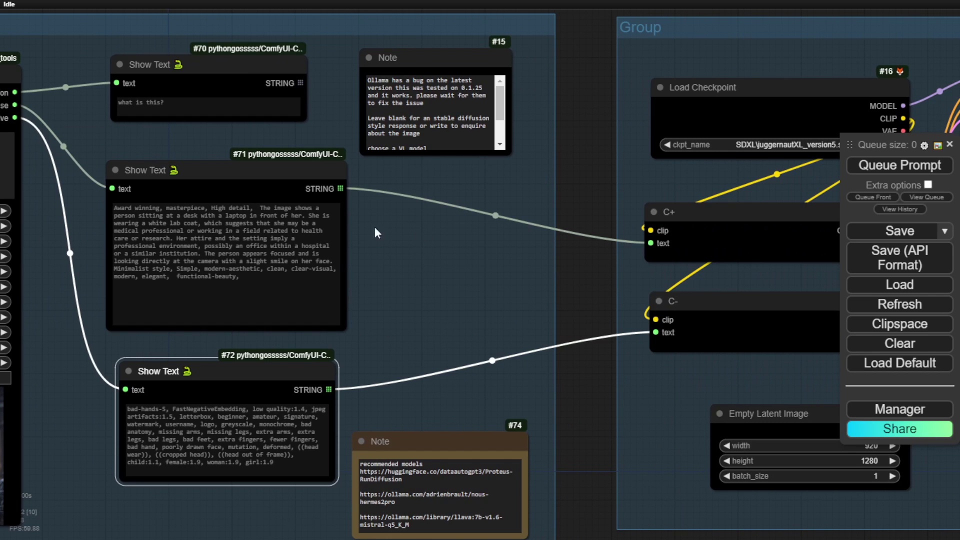
{"action": "left_click_drag", "start_coordinate": [340, 189], "coordinate": [650, 243]}
{"action": "left_click_drag", "start_coordinate": [595, 290], "coordinate": [294, 280]}
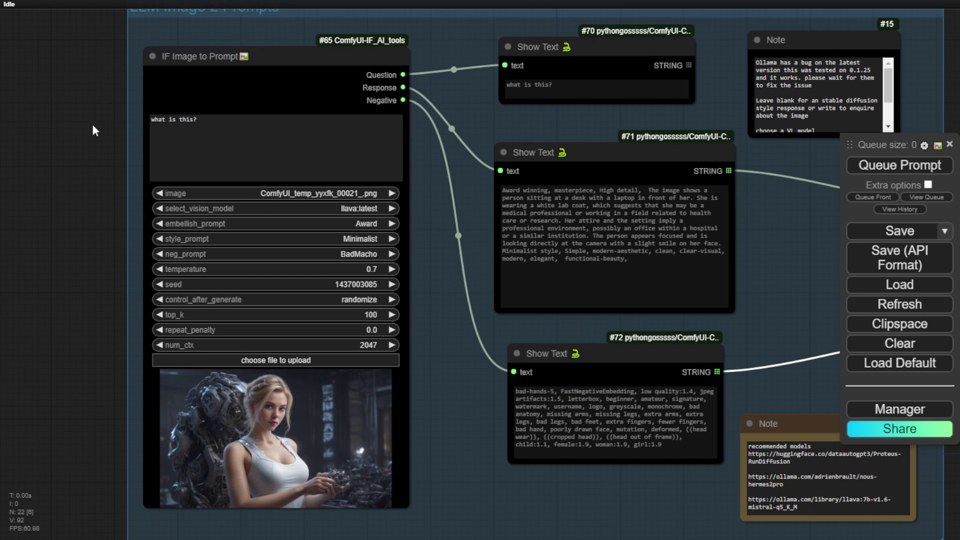
Append 'write a prompt for SDXL image generation' after 'what is this?' in the question box
{"action": "scroll", "coordinate": [94, 131], "scroll_direction": "up", "scroll_amount": 7}
{"action": "left_click", "coordinate": [343, 120]}
{"action": "scroll", "coordinate": [132, 178], "scroll_direction": "down", "scroll_amount": 5}
{"action": "scroll", "coordinate": [93, 212], "scroll_direction": "up", "scroll_amount": 2}
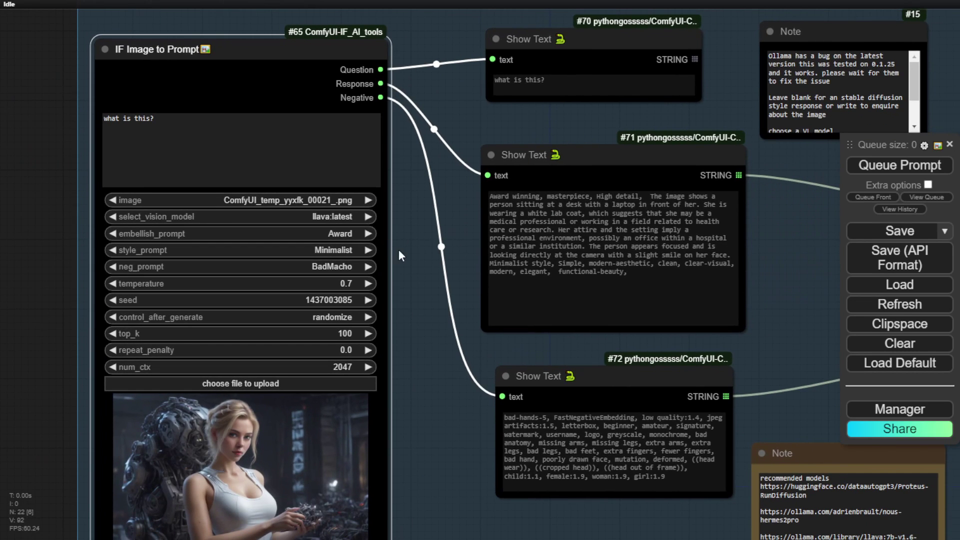
{"action": "left_click", "coordinate": [254, 136]}
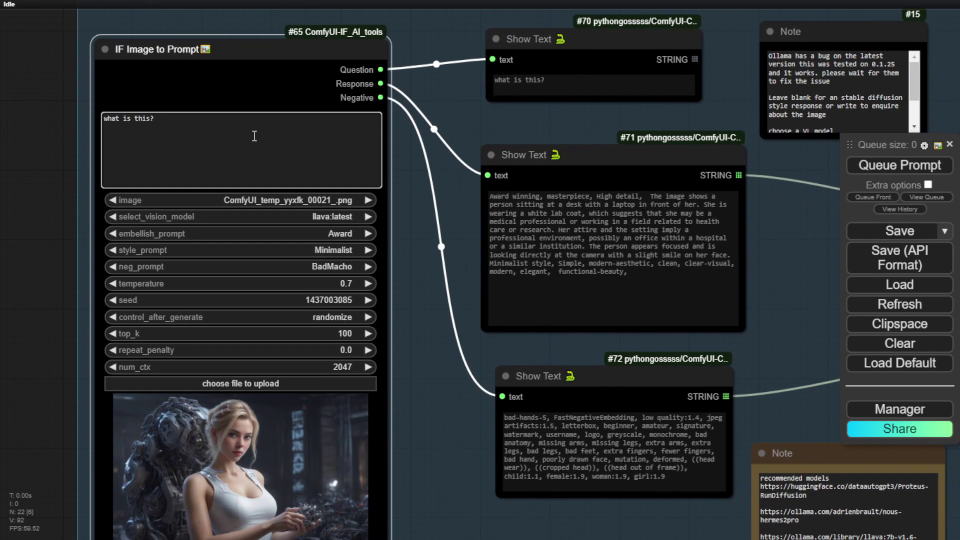
{"action": "type", "text": "write a prompt for SDXL image generation."}
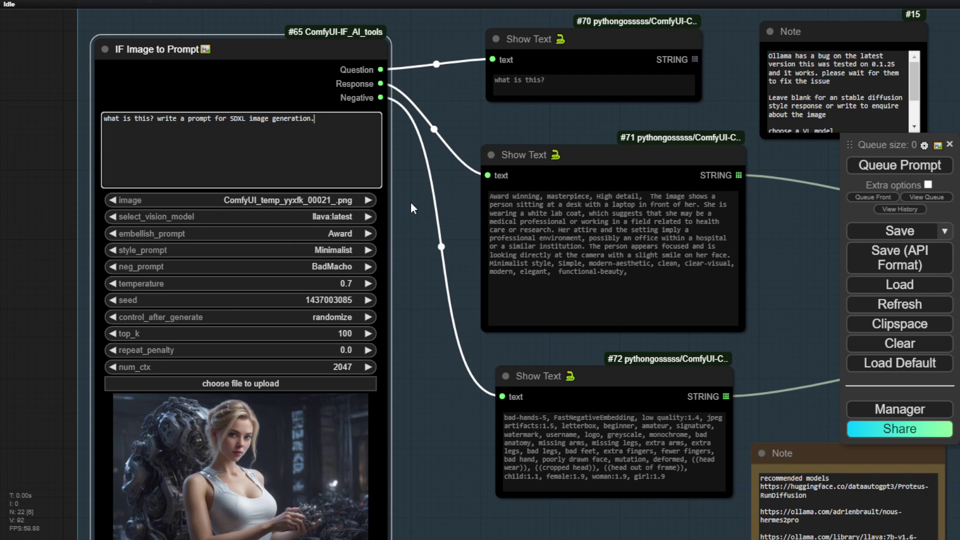
Review the response in Show Text #71 and queue the workflow with the new question
{"action": "left_click_drag", "start_coordinate": [408, 256], "coordinate": [316, 253]}
{"action": "scroll", "coordinate": [178, 268], "scroll_direction": "up", "scroll_amount": 5}
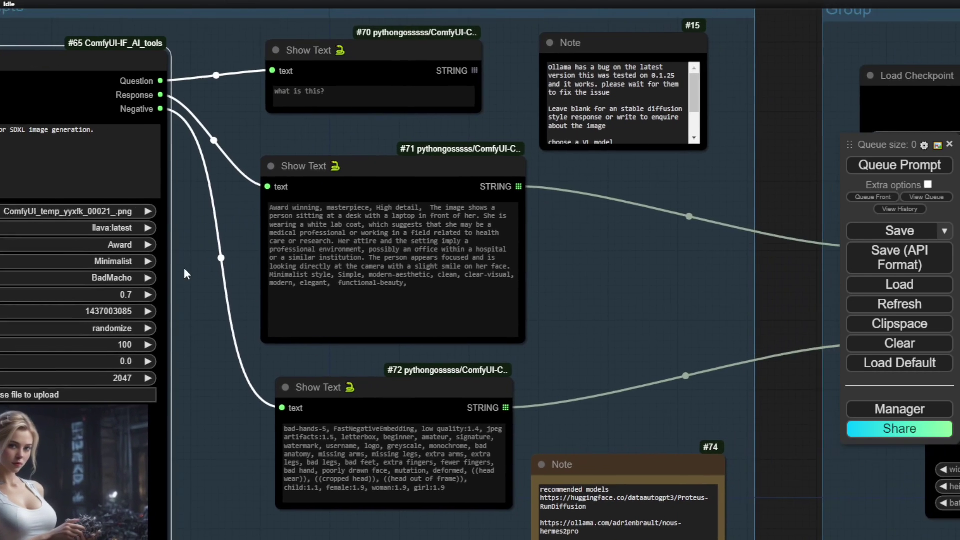
{"action": "scroll", "coordinate": [251, 229], "scroll_direction": "down", "scroll_amount": 2}
{"action": "left_click_drag", "start_coordinate": [276, 201], "coordinate": [526, 305]}
{"action": "left_click", "coordinate": [526, 305]}
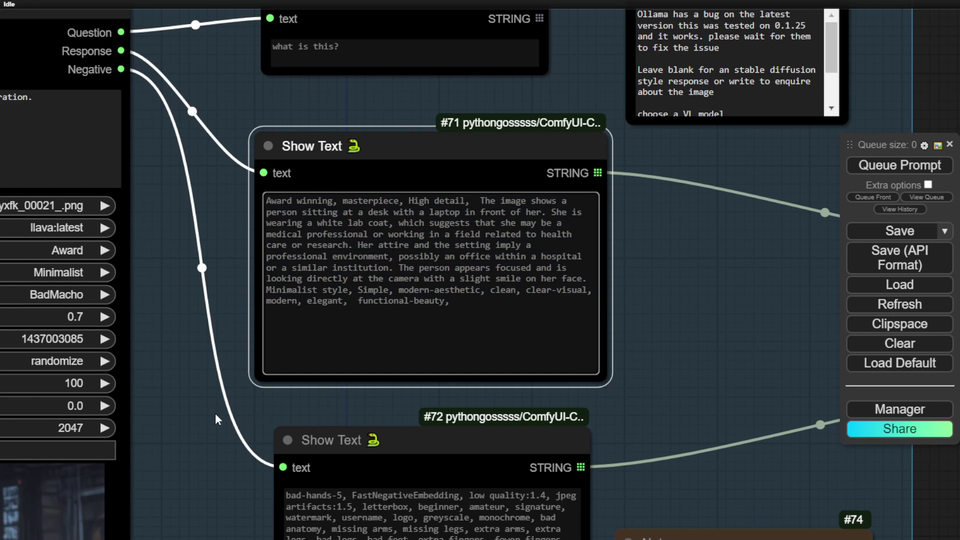
{"action": "scroll", "coordinate": [209, 420], "scroll_direction": "down", "scroll_amount": 3}
{"action": "left_click_drag", "start_coordinate": [211, 422], "coordinate": [418, 314]}
{"action": "scroll", "coordinate": [418, 314], "scroll_direction": "down", "scroll_amount": 3}
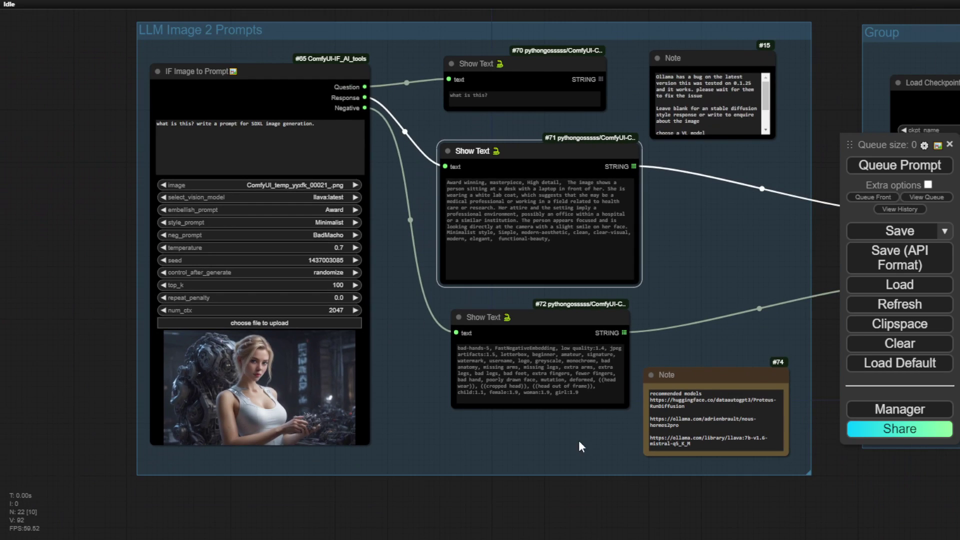
{"action": "left_click_drag", "start_coordinate": [464, 457], "coordinate": [340, 472]}
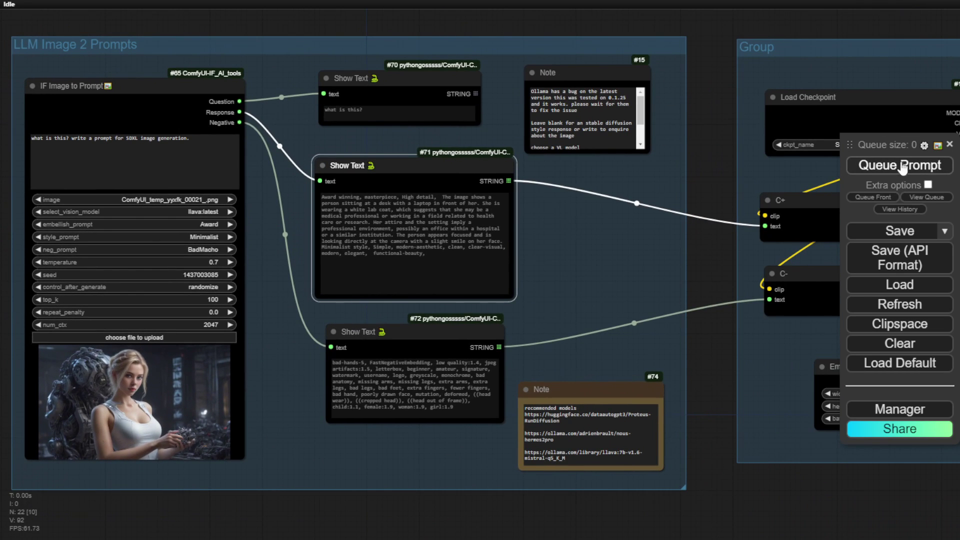
{"action": "left_click", "coordinate": [881, 166]}
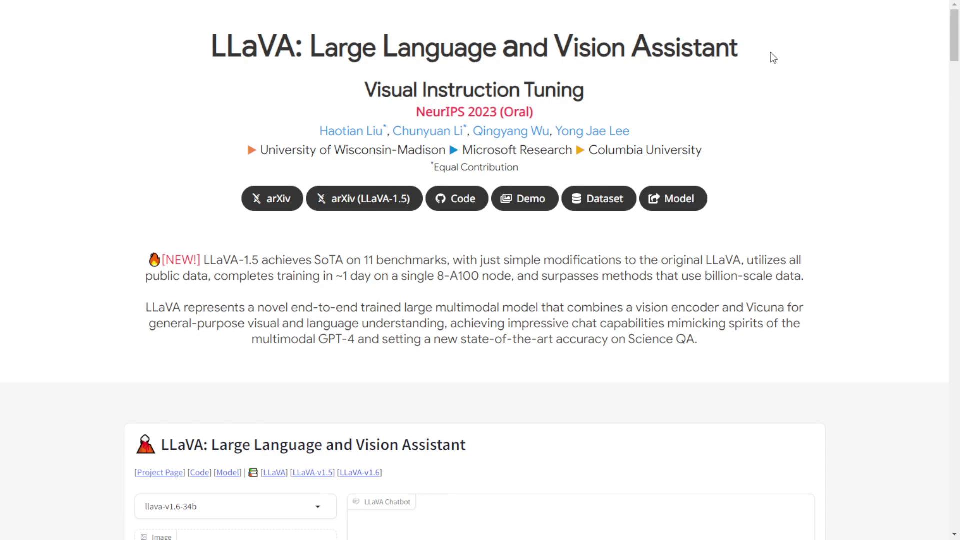
{"action": "scroll", "coordinate": [365, 284], "scroll_direction": "down", "scroll_amount": 2}
{"action": "scroll", "coordinate": [365, 283], "scroll_direction": "down", "scroll_amount": 10}
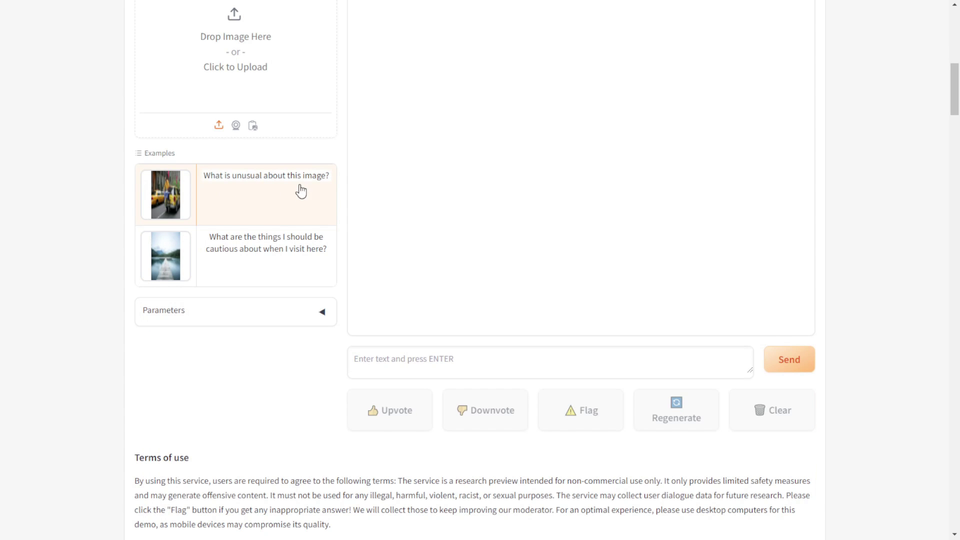
{"action": "scroll", "coordinate": [296, 400], "scroll_direction": "up", "scroll_amount": 4}
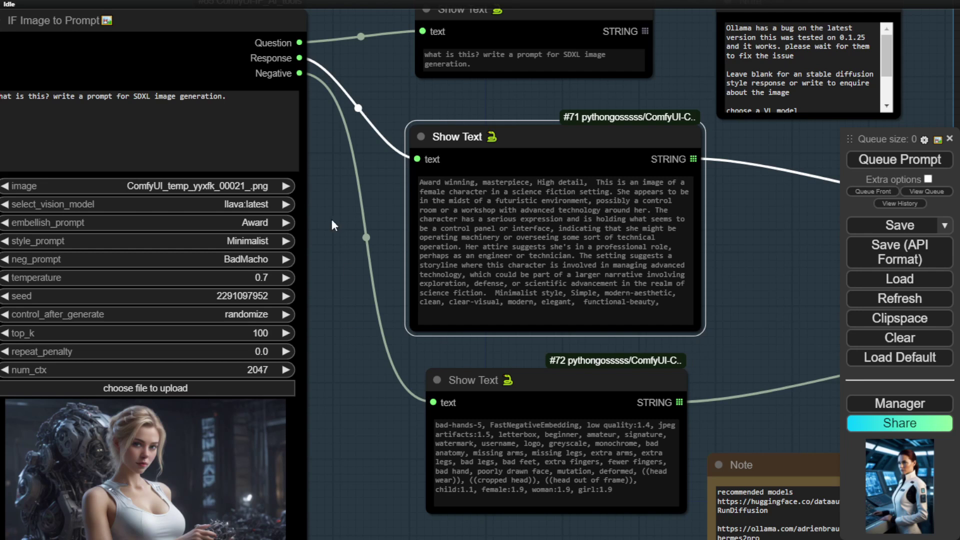
Move Show Text #72, widen it so its text reflows, and nudge it slightly up
{"action": "left_click_drag", "start_coordinate": [344, 220], "coordinate": [271, 233]}
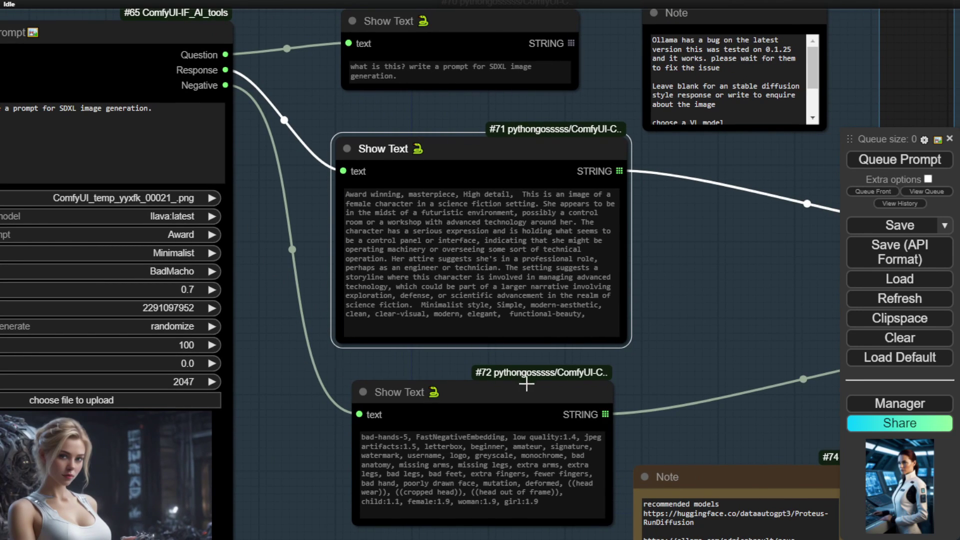
{"action": "left_click_drag", "start_coordinate": [524, 389], "coordinate": [507, 397]}
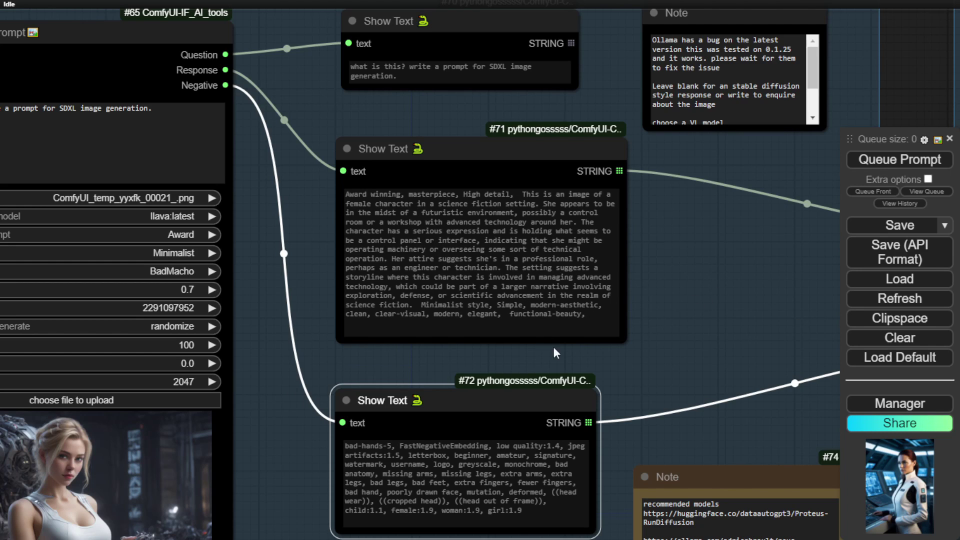
{"action": "left_click_drag", "start_coordinate": [640, 384], "coordinate": [555, 299]}
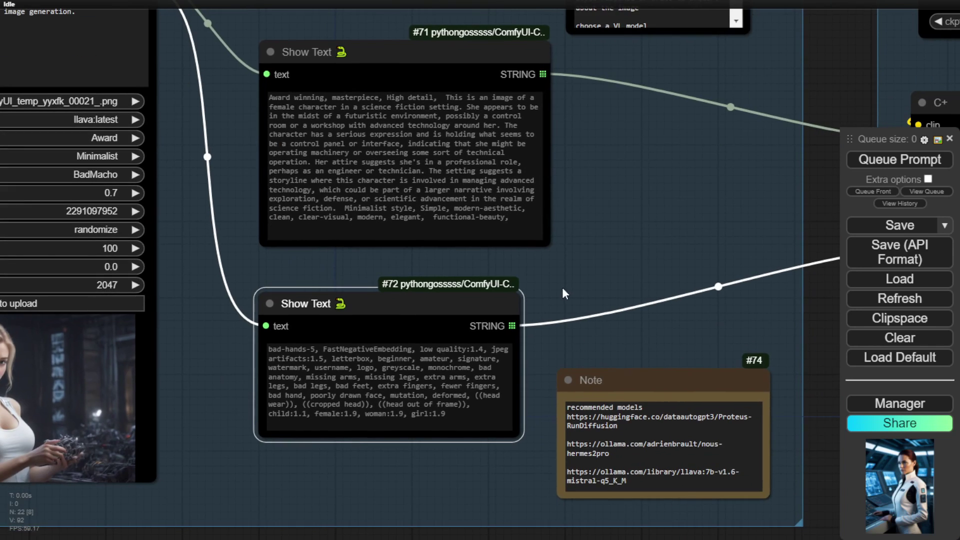
{"action": "left_click_drag", "start_coordinate": [517, 437], "coordinate": [554, 446]}
{"action": "left_click_drag", "start_coordinate": [475, 292], "coordinate": [478, 267]}
Pan back across the prompt nodes to the image-to-prompt node
{"action": "scroll", "coordinate": [477, 268], "scroll_direction": "down", "scroll_amount": 4}
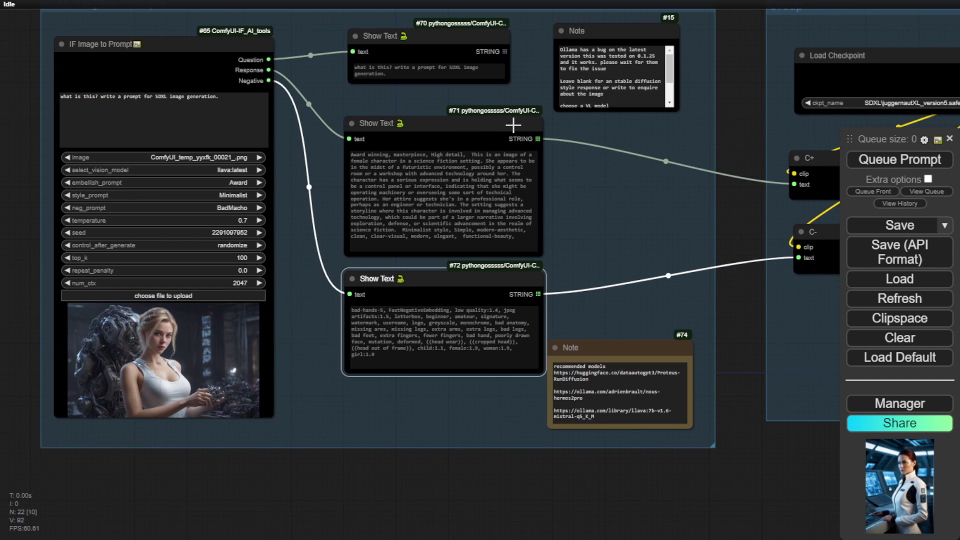
{"action": "scroll", "coordinate": [290, 333], "scroll_direction": "up", "scroll_amount": 2}
{"action": "left_click_drag", "start_coordinate": [290, 332], "coordinate": [380, 235]}
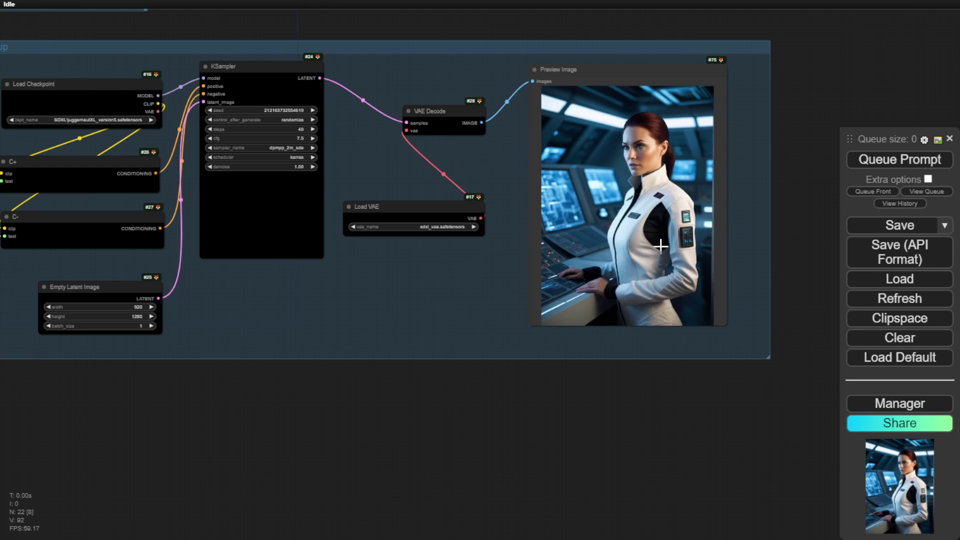
{"action": "scroll", "coordinate": [634, 257], "scroll_direction": "up", "scroll_amount": 2}
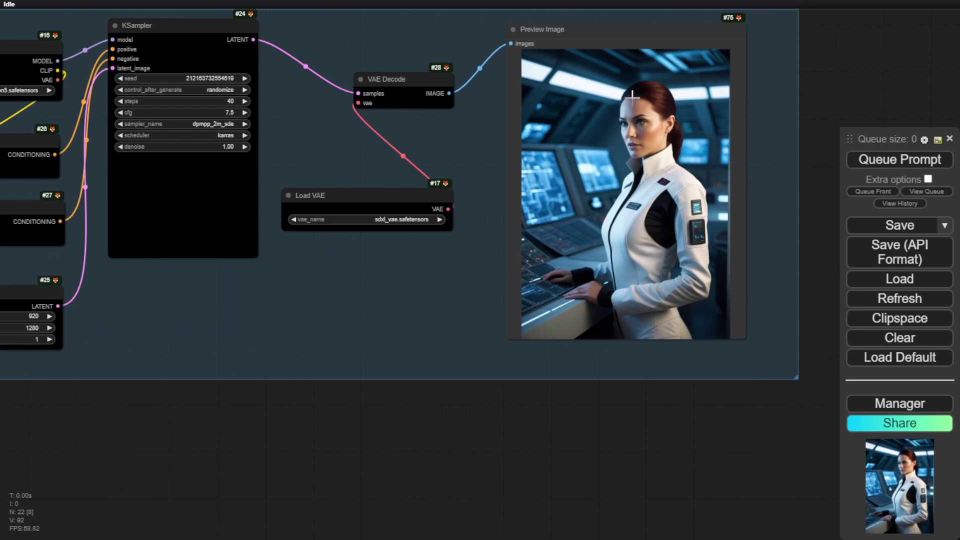
{"action": "scroll", "coordinate": [58, 442], "scroll_direction": "down", "scroll_amount": 2}
{"action": "left_click_drag", "start_coordinate": [58, 442], "coordinate": [654, 485]}
{"action": "scroll", "coordinate": [370, 252], "scroll_direction": "up", "scroll_amount": 3}
{"action": "scroll", "coordinate": [369, 252], "scroll_direction": "down", "scroll_amount": 2}
{"action": "left_click_drag", "start_coordinate": [326, 249], "coordinate": [533, 265]}
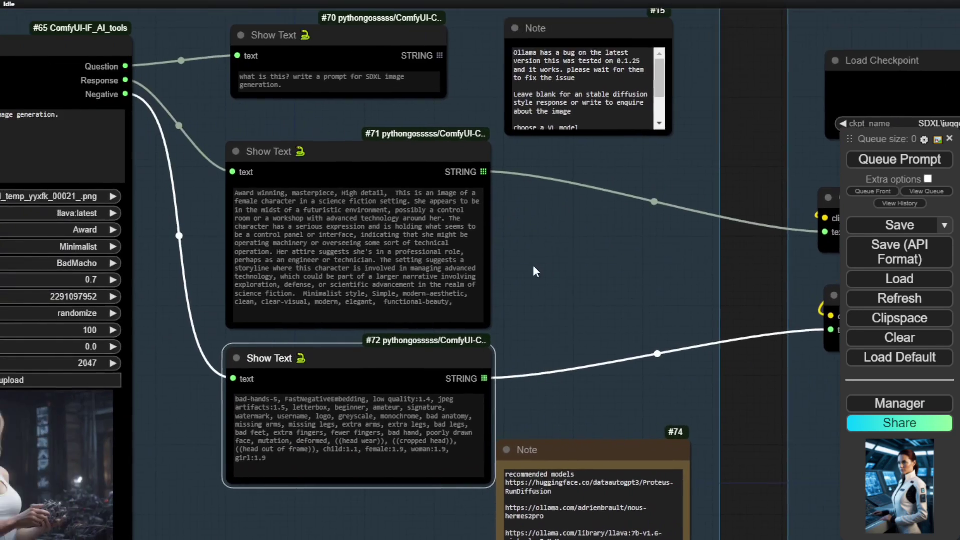
{"action": "scroll", "coordinate": [275, 294], "scroll_direction": "up", "scroll_amount": 2}
{"action": "left_click_drag", "start_coordinate": [275, 294], "coordinate": [399, 266]}
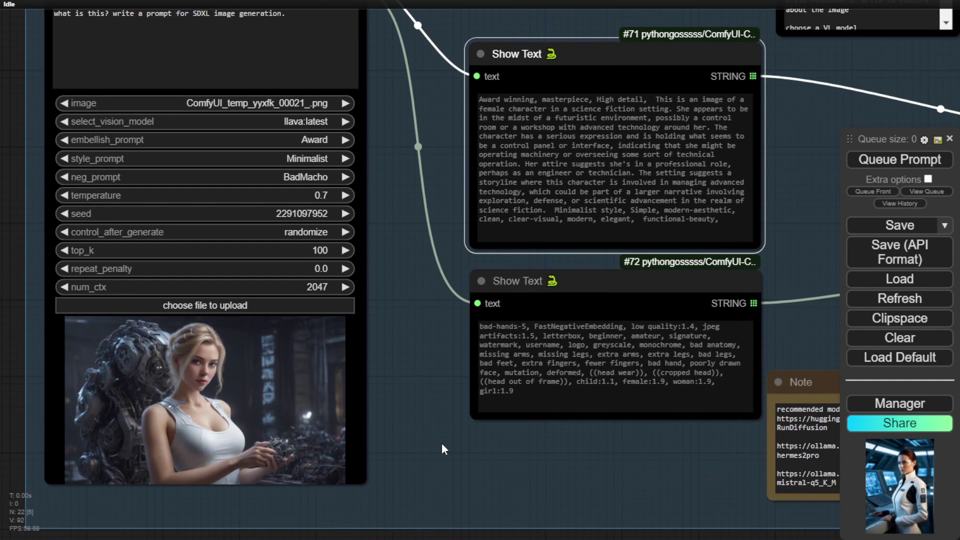
Switch the source image to ComfyUI_temp_ztveu_00033_.png and queue the workflow
{"action": "left_click", "coordinate": [345, 103]}
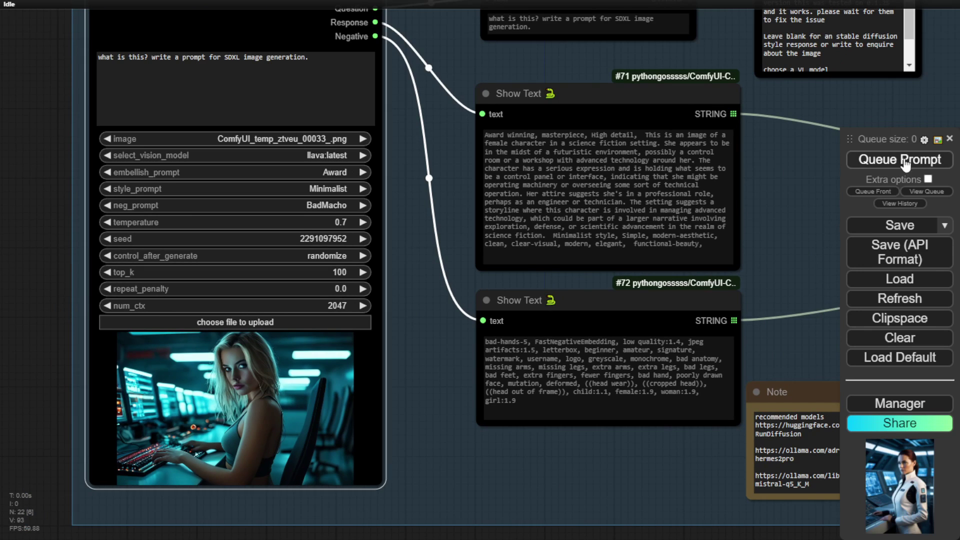
{"action": "left_click", "coordinate": [900, 159]}
{"action": "left_click", "coordinate": [653, 153]}
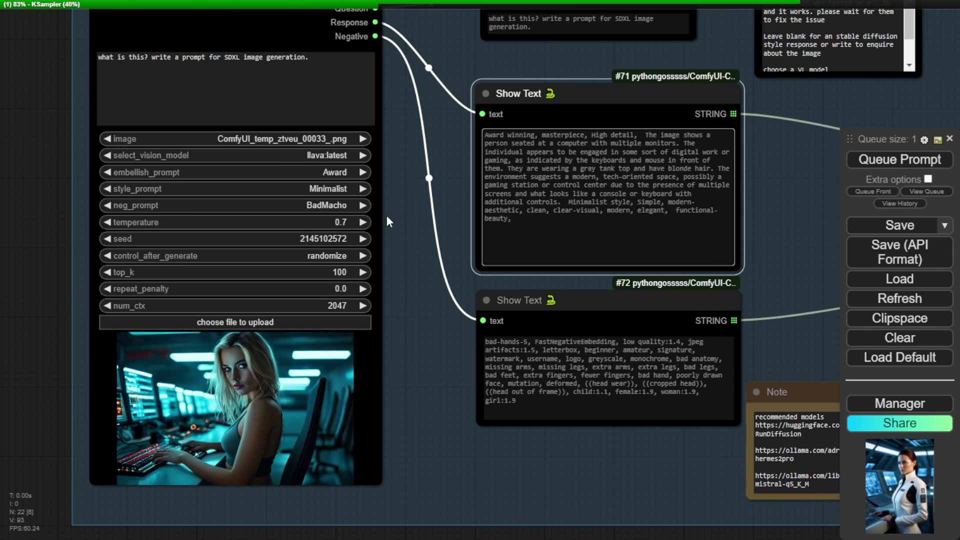
Read the new response in Show Text #71, highlighting lines about the seated person and keyboards
{"action": "scroll", "coordinate": [424, 255], "scroll_direction": "up", "scroll_amount": 2}
{"action": "scroll", "coordinate": [422, 257], "scroll_direction": "up", "scroll_amount": 3}
{"action": "left_click_drag", "start_coordinate": [422, 256], "coordinate": [187, 380]}
{"action": "left_click_drag", "start_coordinate": [569, 176], "coordinate": [369, 197]}
{"action": "left_click", "coordinate": [428, 197]}
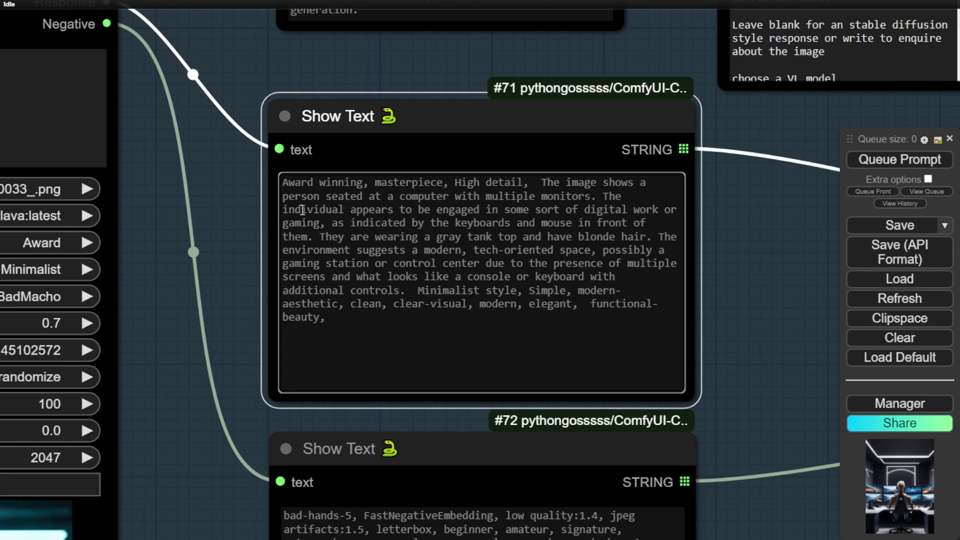
{"action": "left_click_drag", "start_coordinate": [306, 210], "coordinate": [472, 209]}
{"action": "left_click", "coordinate": [512, 208]}
{"action": "left_click_drag", "start_coordinate": [306, 223], "coordinate": [522, 223]}
{"action": "left_click", "coordinate": [609, 221]}
{"action": "mouse_move", "coordinate": [392, 248]}
{"action": "left_mouse_down"}
{"action": "mouse_move", "coordinate": [648, 250]}
{"action": "mouse_move", "coordinate": [375, 256]}
{"action": "mouse_move", "coordinate": [396, 258]}
{"action": "left_mouse_up"}
Set the IF Image to Prompt node's style_prompt to Photographic
{"action": "scroll", "coordinate": [748, 307], "scroll_direction": "down", "scroll_amount": 2}
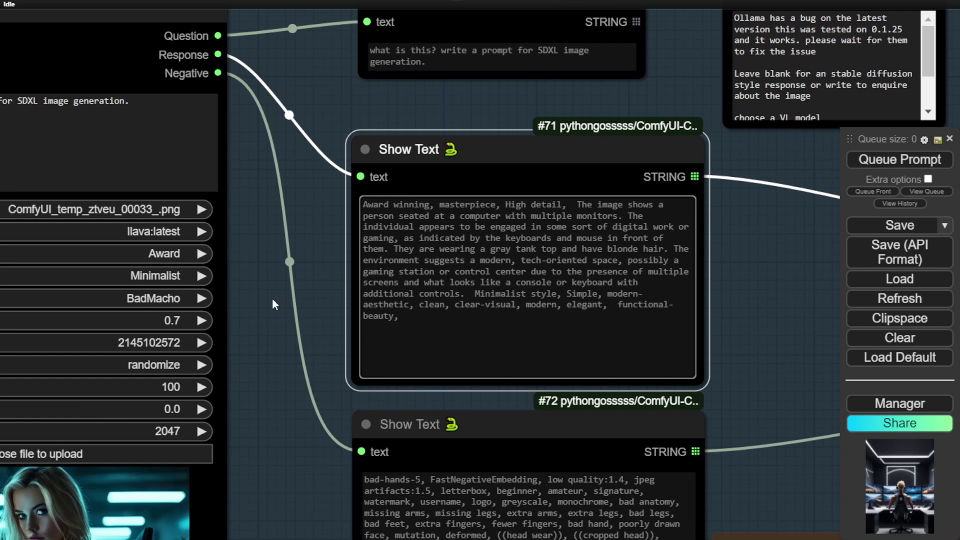
{"action": "left_click_drag", "start_coordinate": [271, 301], "coordinate": [461, 329]}
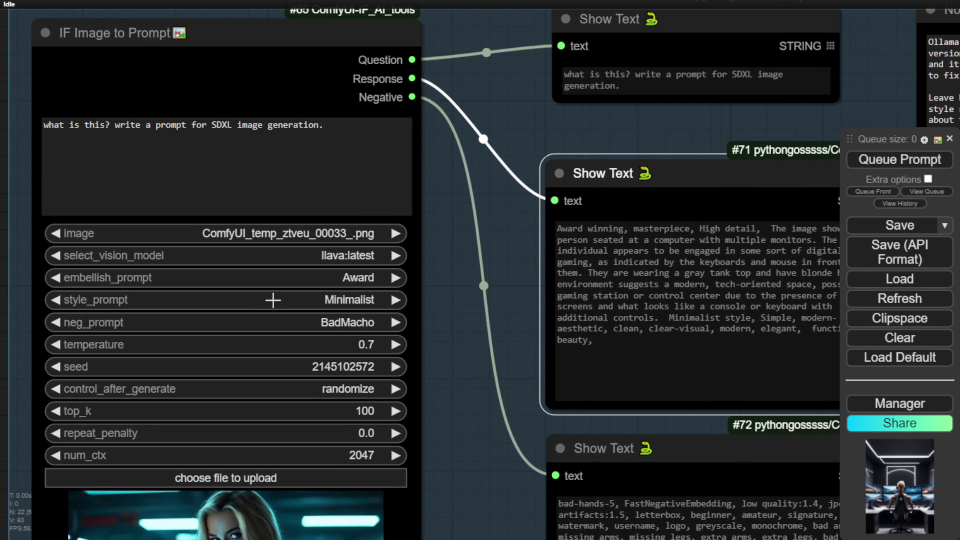
{"action": "left_click", "coordinate": [273, 300]}
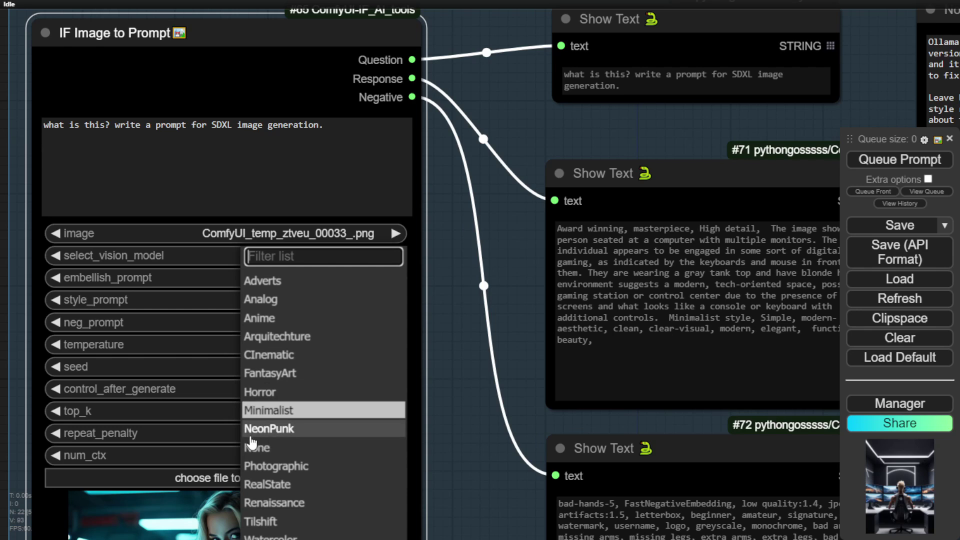
{"action": "left_click", "coordinate": [307, 467]}
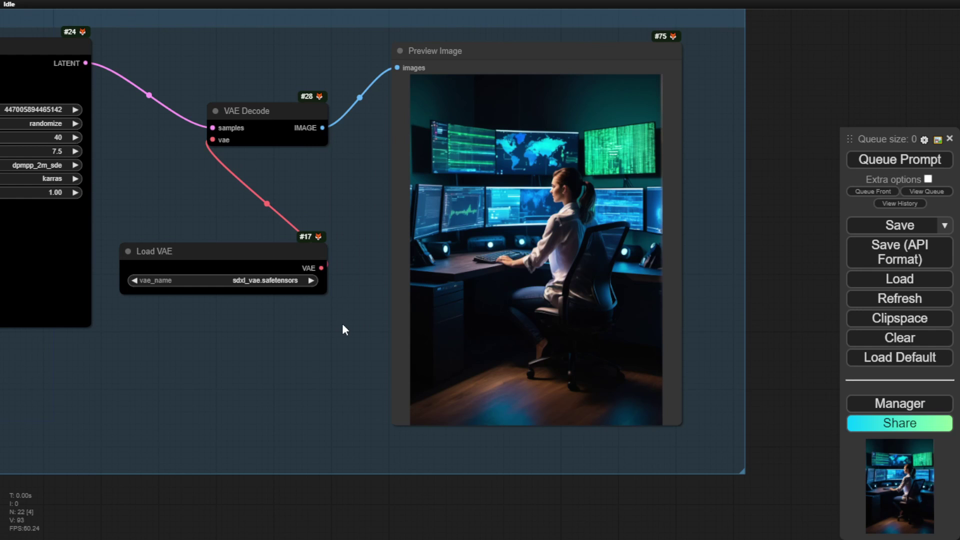
Set the IF Image to Prompt node's style_prompt to NeonPunk
{"action": "scroll", "coordinate": [220, 365], "scroll_direction": "down", "scroll_amount": 3}
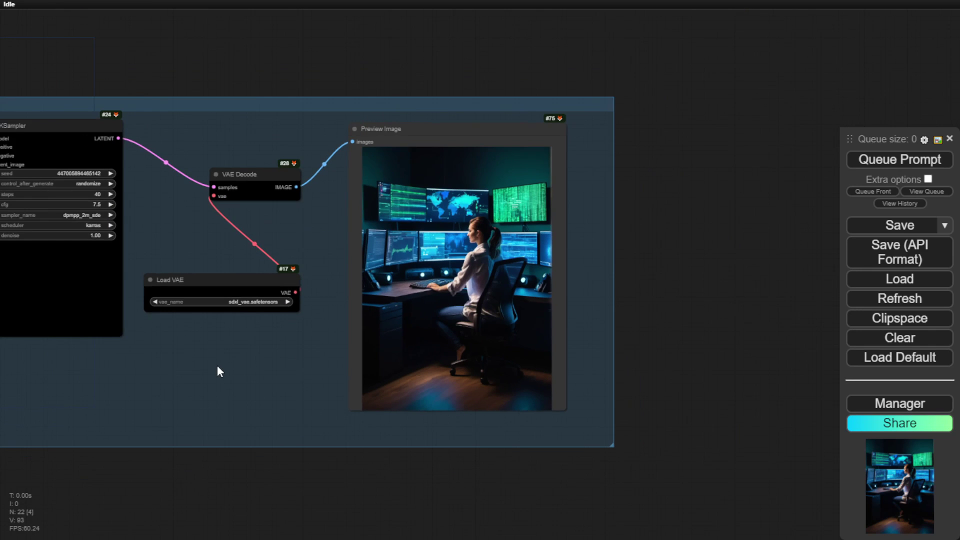
{"action": "left_click_drag", "start_coordinate": [214, 365], "coordinate": [563, 372]}
{"action": "scroll", "coordinate": [561, 367], "scroll_direction": "down", "scroll_amount": 7}
{"action": "scroll", "coordinate": [130, 335], "scroll_direction": "up", "scroll_amount": 6}
{"action": "left_click_drag", "start_coordinate": [130, 331], "coordinate": [326, 292]}
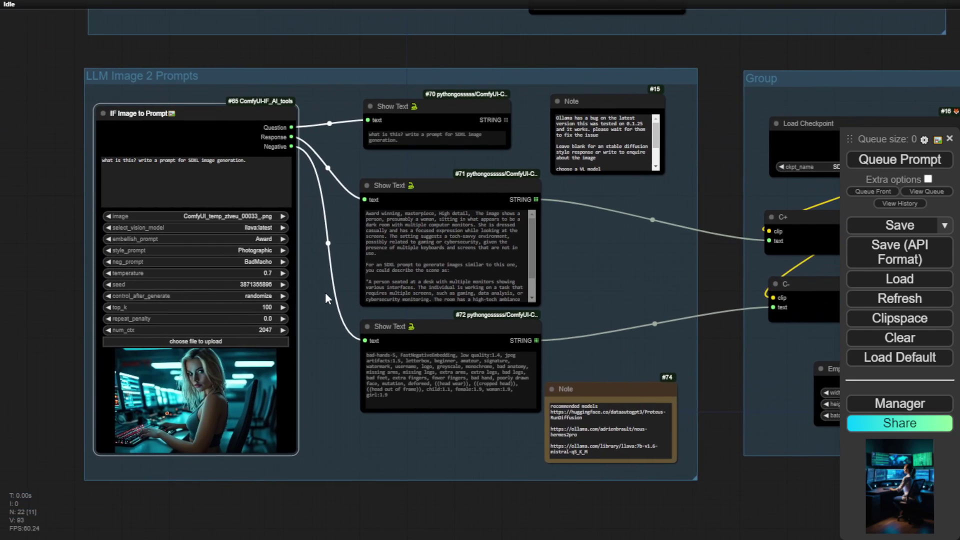
{"action": "scroll", "coordinate": [308, 277], "scroll_direction": "up", "scroll_amount": 2}
{"action": "scroll", "coordinate": [290, 269], "scroll_direction": "up", "scroll_amount": 1}
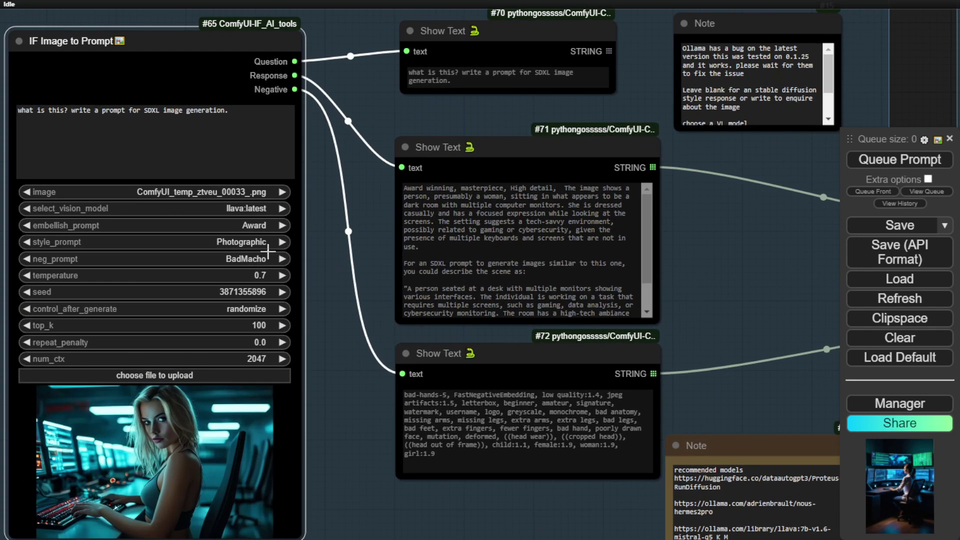
{"action": "left_click", "coordinate": [259, 246]}
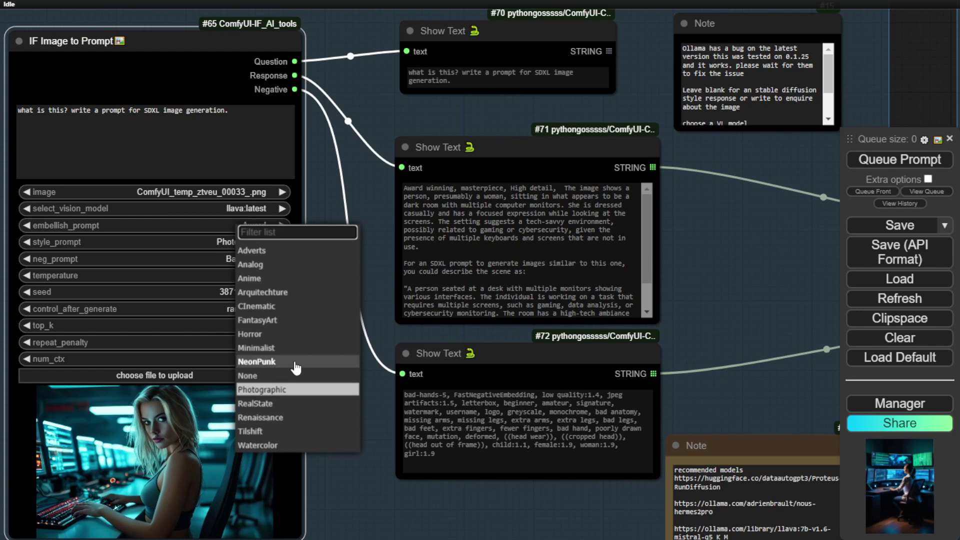
{"action": "left_click", "coordinate": [925, 159]}
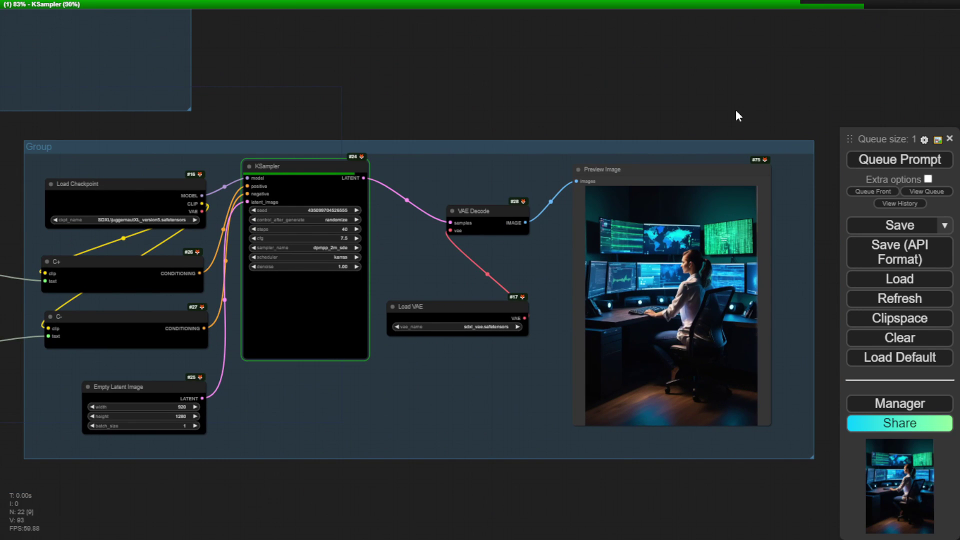
{"action": "scroll", "coordinate": [700, 295], "scroll_direction": "up", "scroll_amount": 6}
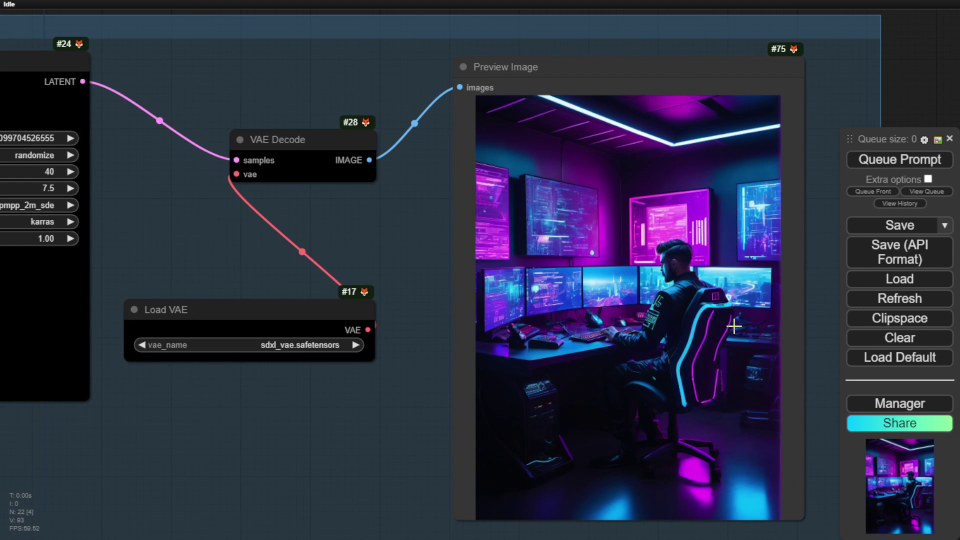
{"action": "scroll", "coordinate": [364, 270], "scroll_direction": "down", "scroll_amount": 4}
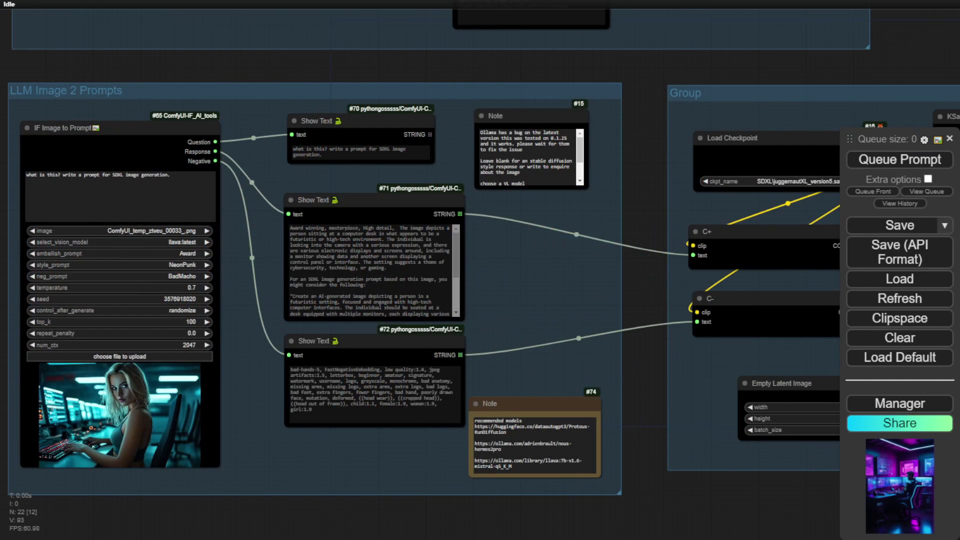
{"action": "scroll", "coordinate": [522, 293], "scroll_direction": "up", "scroll_amount": 5}
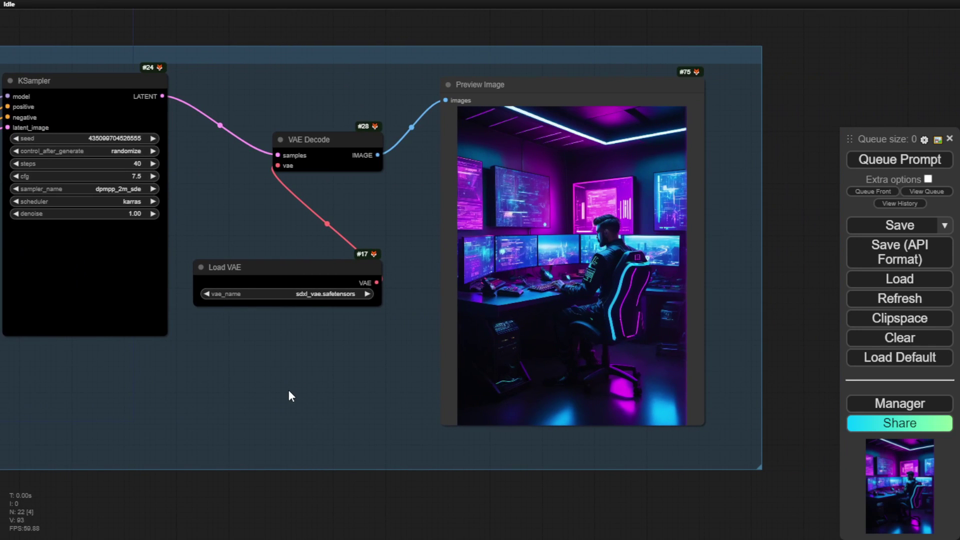
Detach the LLM prompt links from the C- and C+ text inputs
{"action": "scroll", "coordinate": [289, 385], "scroll_direction": "down", "scroll_amount": 7}
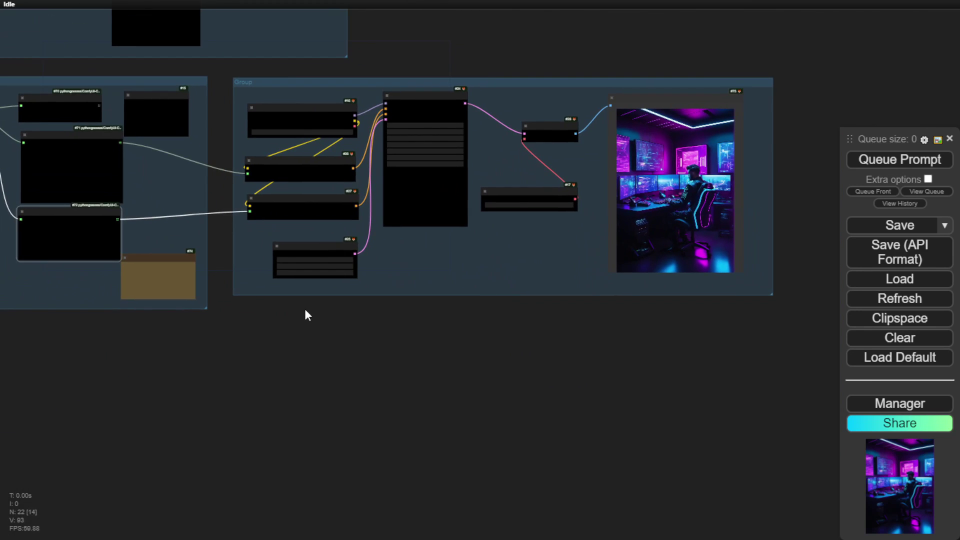
{"action": "double_click", "coordinate": [305, 309]}
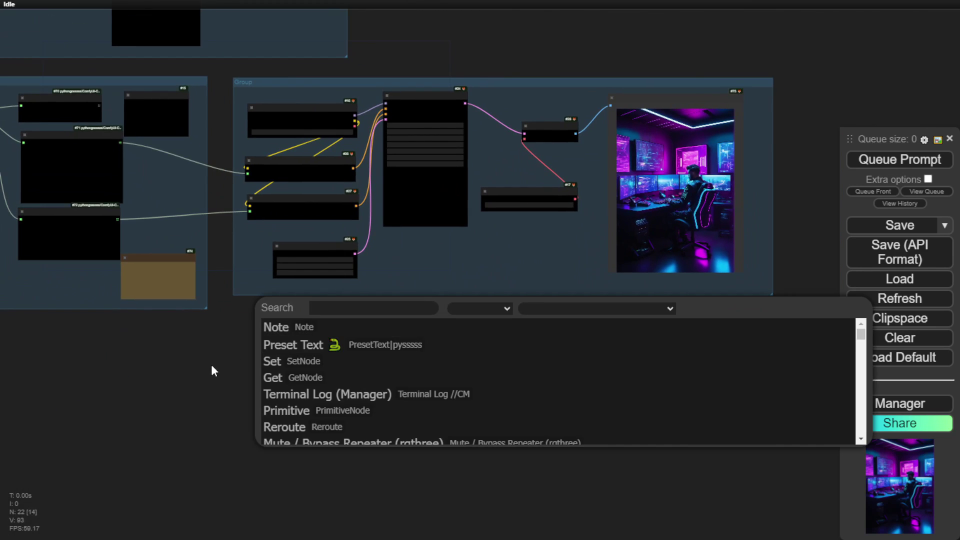
{"action": "scroll", "coordinate": [235, 270], "scroll_direction": "up", "scroll_amount": 3}
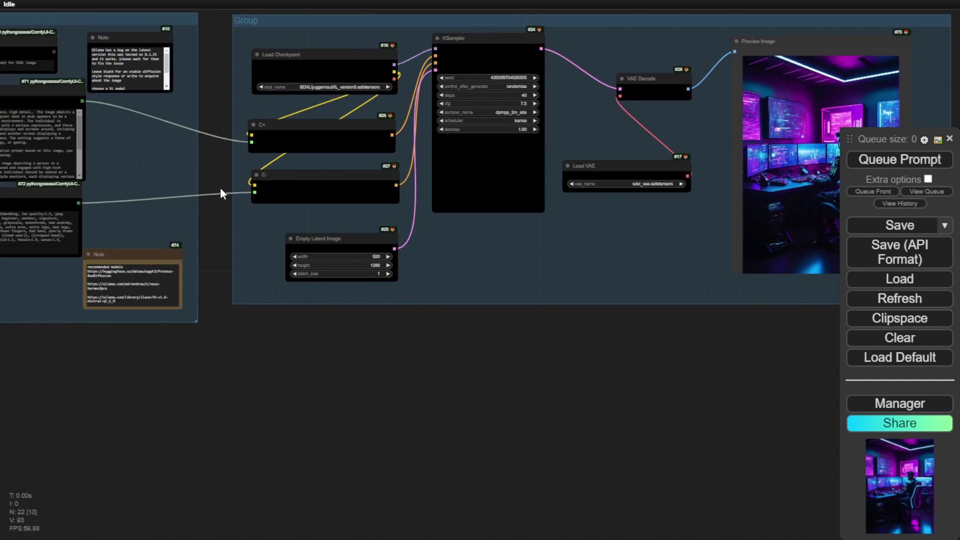
{"action": "left_click_drag", "start_coordinate": [254, 193], "coordinate": [255, 195]}
{"action": "left_click_drag", "start_coordinate": [252, 142], "coordinate": [467, 115]}
Add an Apply IPAdapter node from an 'IPA' node search and move it right
{"action": "double_click", "coordinate": [303, 349]}
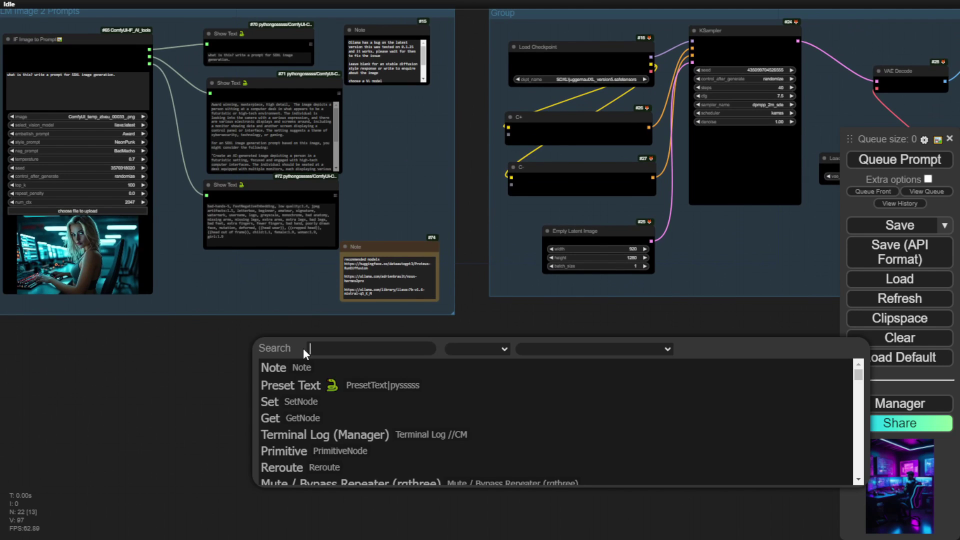
{"action": "type", "text": "IPAD"}
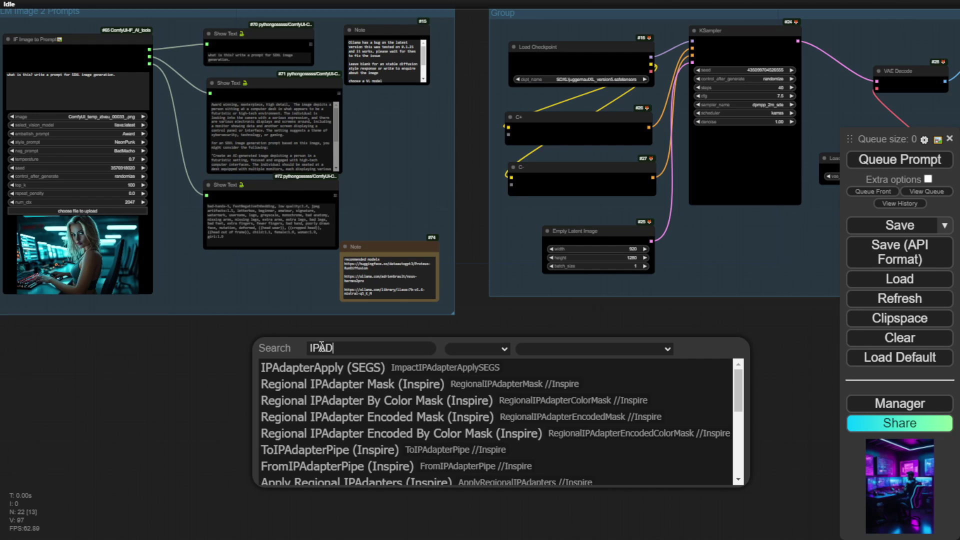
{"action": "scroll", "coordinate": [395, 397], "scroll_direction": "down", "scroll_amount": 2}
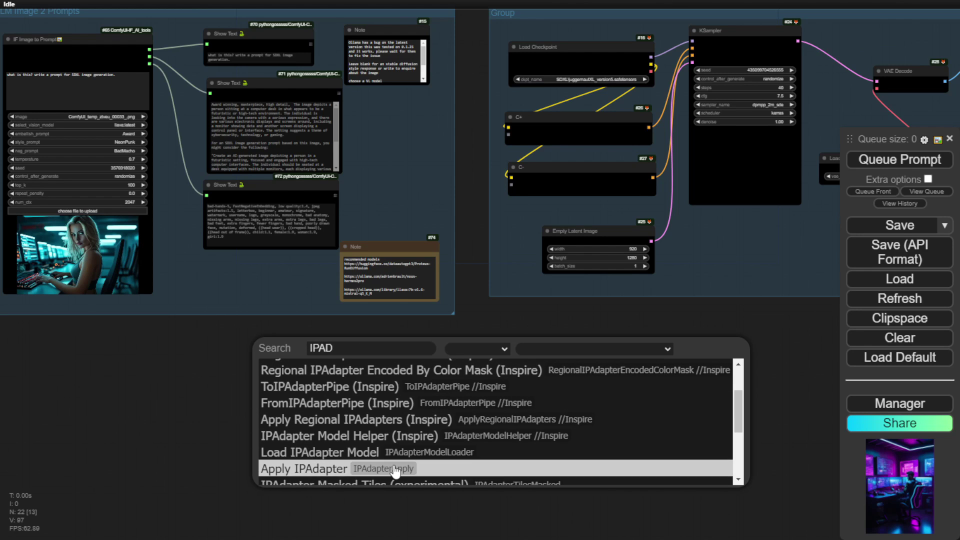
{"action": "left_click", "coordinate": [447, 470]}
{"action": "scroll", "coordinate": [436, 435], "scroll_direction": "up", "scroll_amount": 5}
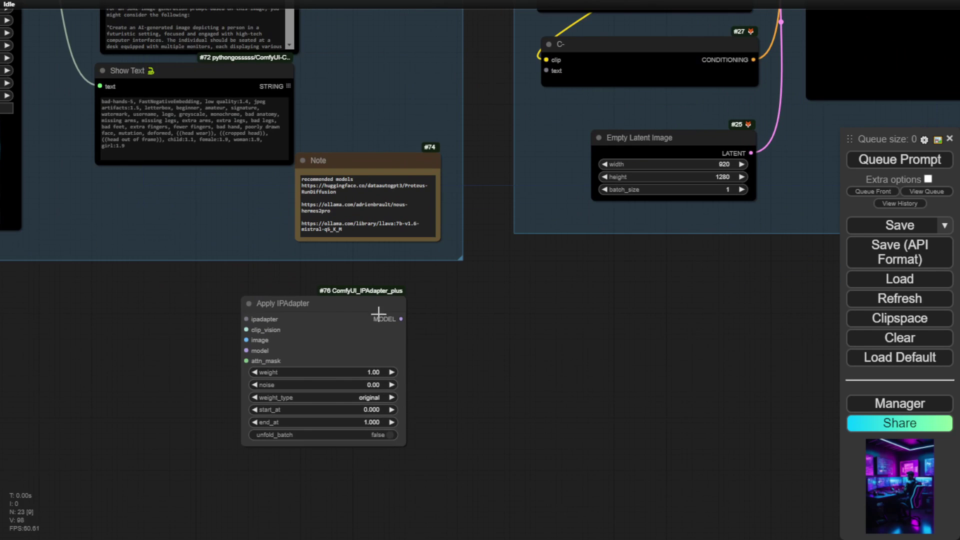
{"action": "left_click_drag", "start_coordinate": [375, 305], "coordinate": [668, 330]}
Attach a Load IPAdapter Model node using ip-adapter-plus_sdxl_vit-h to the ipadapter input
{"action": "left_click_drag", "start_coordinate": [565, 348], "coordinate": [570, 268]}
{"action": "left_click", "coordinate": [635, 324]}
{"action": "scroll", "coordinate": [647, 301], "scroll_direction": "up", "scroll_amount": 2}
{"action": "left_click", "coordinate": [575, 265]}
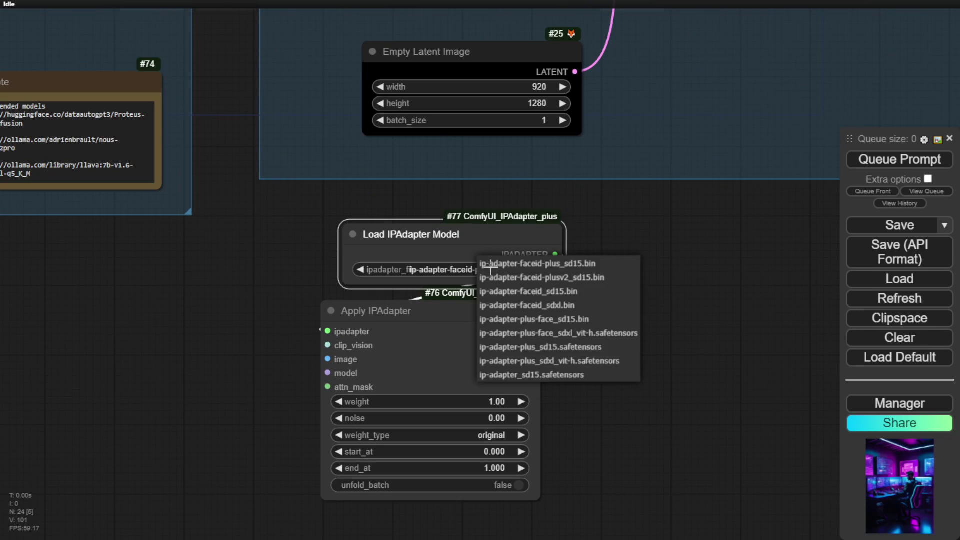
{"action": "left_click", "coordinate": [645, 315]}
Attach connected Load CLIP Vision and Load Image nodes to Apply IPAdapter's inputs
{"action": "left_click_drag", "start_coordinate": [480, 251], "coordinate": [400, 238]}
{"action": "left_click", "coordinate": [300, 342]}
{"action": "left_click_drag", "start_coordinate": [318, 355], "coordinate": [110, 303]}
{"action": "left_click_drag", "start_coordinate": [383, 310], "coordinate": [515, 311]}
{"action": "left_click_drag", "start_coordinate": [460, 359], "coordinate": [301, 374]}
{"action": "left_click", "coordinate": [328, 391]}
{"action": "scroll", "coordinate": [270, 400], "scroll_direction": "down", "scroll_amount": 3}
{"action": "left_click", "coordinate": [198, 435]}
Load ComfyUI_temp_ztveu_00033_.png as the reference image in the Load Image node
{"action": "left_click", "coordinate": [116, 406]}
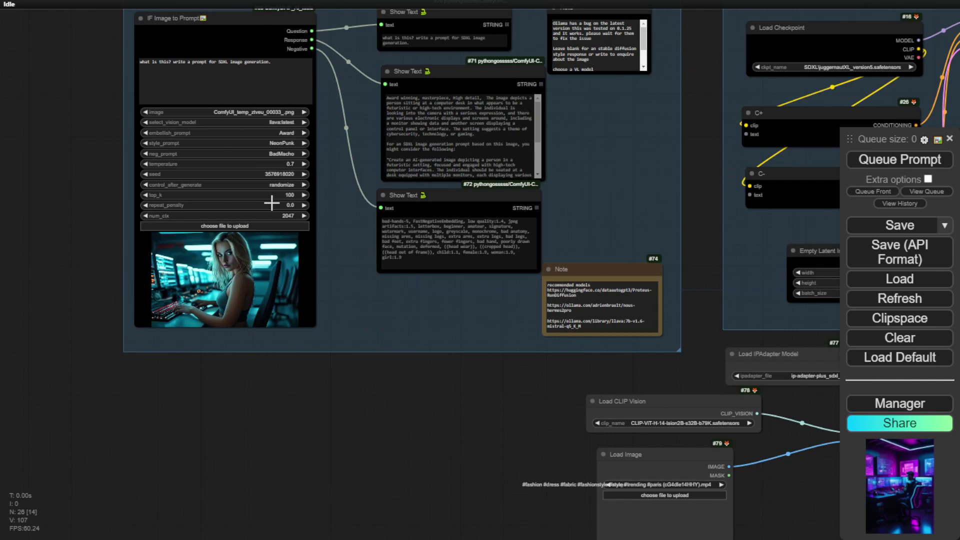
{"action": "left_click_drag", "start_coordinate": [622, 456], "coordinate": [455, 80]}
{"action": "scroll", "coordinate": [270, 120], "scroll_direction": "up", "scroll_amount": 5}
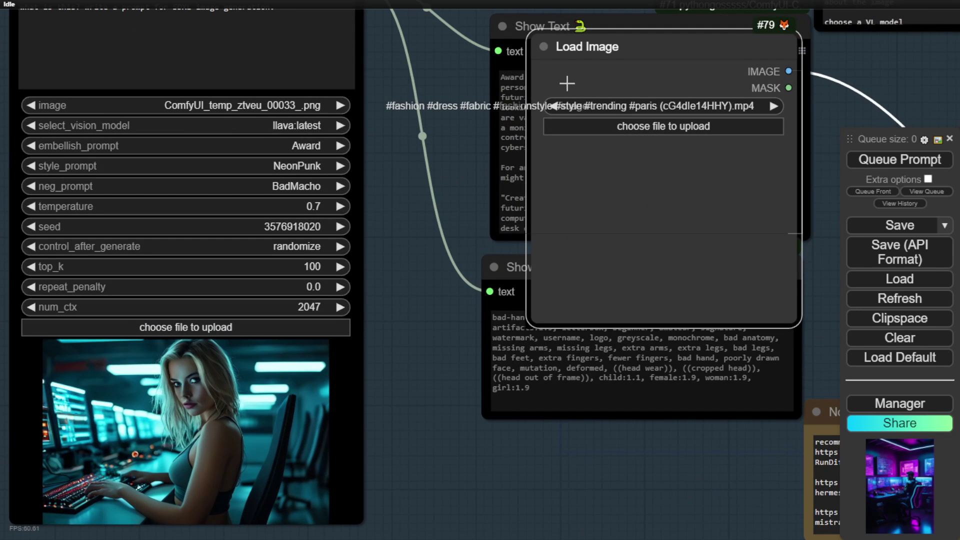
{"action": "left_click", "coordinate": [660, 106]}
{"action": "type", "text": "00033"}
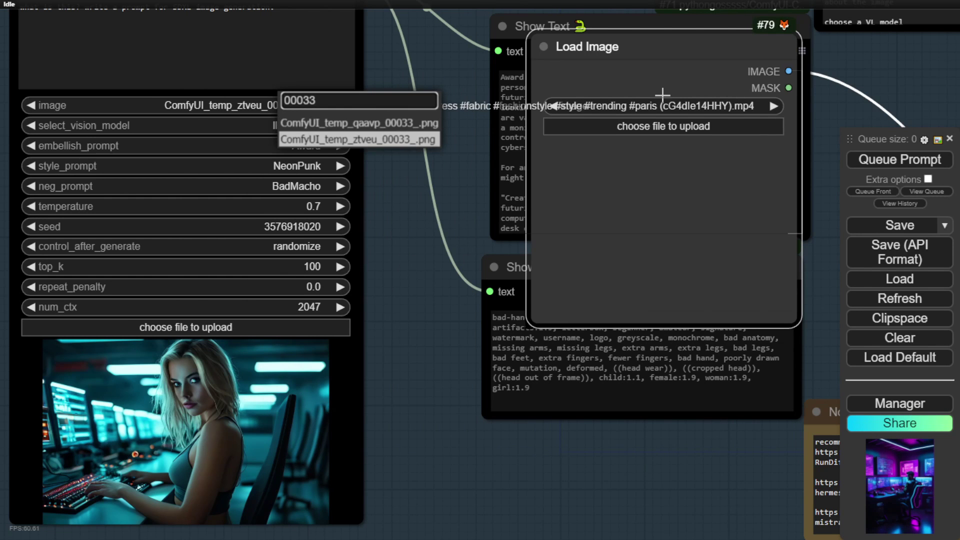
{"action": "key", "text": "Return"}
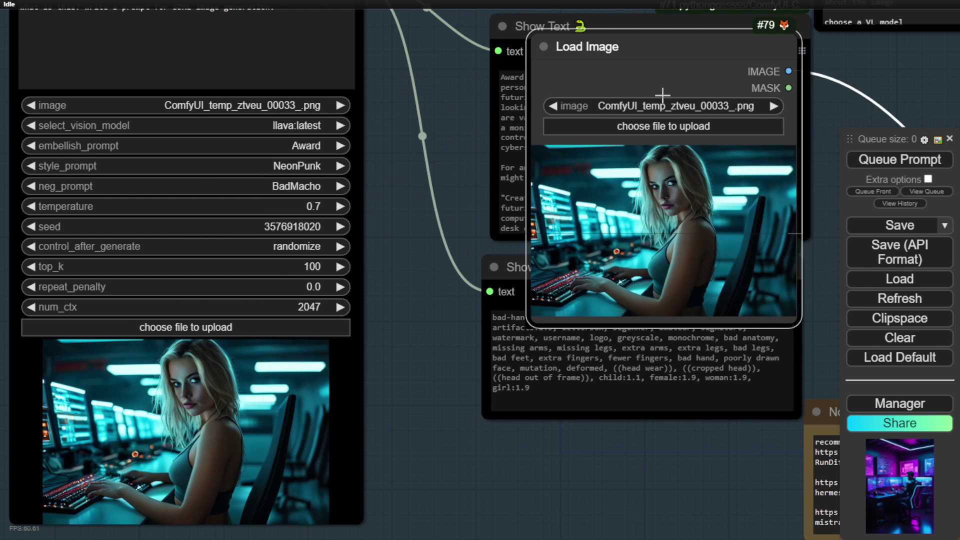
Arrange Load Image and Apply IPAdapter beside the IPAdapter and CLIP Vision nodes
{"action": "scroll", "coordinate": [435, 284], "scroll_direction": "down", "scroll_amount": 5}
{"action": "left_click_drag", "start_coordinate": [488, 441], "coordinate": [225, 255]}
{"action": "scroll", "coordinate": [225, 255], "scroll_direction": "down", "scroll_amount": 2}
{"action": "left_click_drag", "start_coordinate": [274, 53], "coordinate": [472, 373]}
{"action": "left_click_drag", "start_coordinate": [633, 456], "coordinate": [283, 463]}
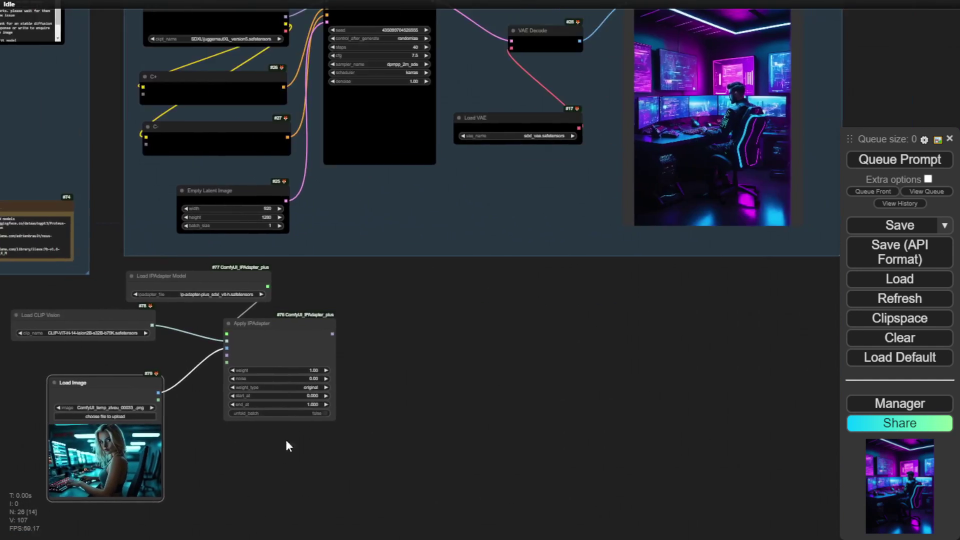
{"action": "left_click_drag", "start_coordinate": [295, 324], "coordinate": [478, 280]}
{"action": "left_click_drag", "start_coordinate": [149, 386], "coordinate": [229, 345]}
{"action": "left_click_drag", "start_coordinate": [326, 337], "coordinate": [276, 437]}
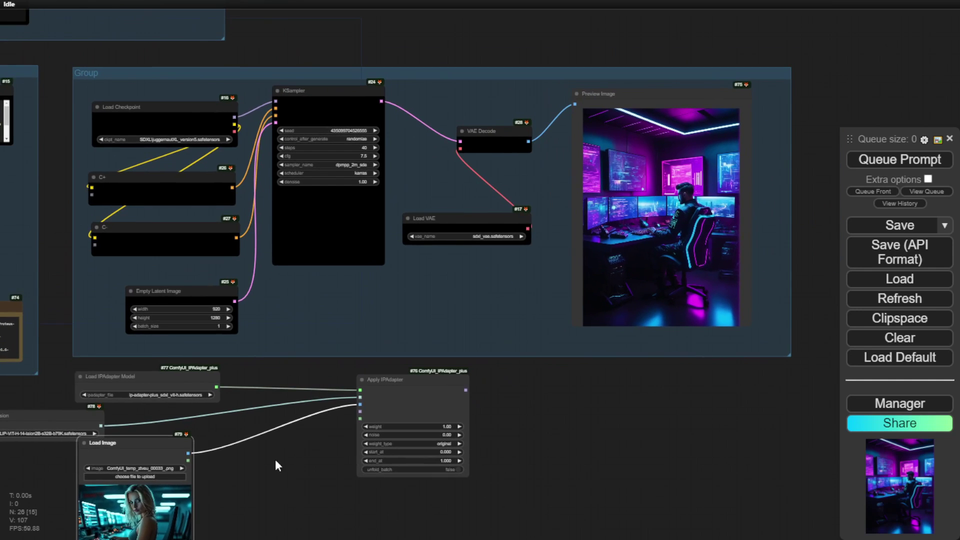
{"action": "scroll", "coordinate": [260, 142], "scroll_direction": "up", "scroll_amount": 4}
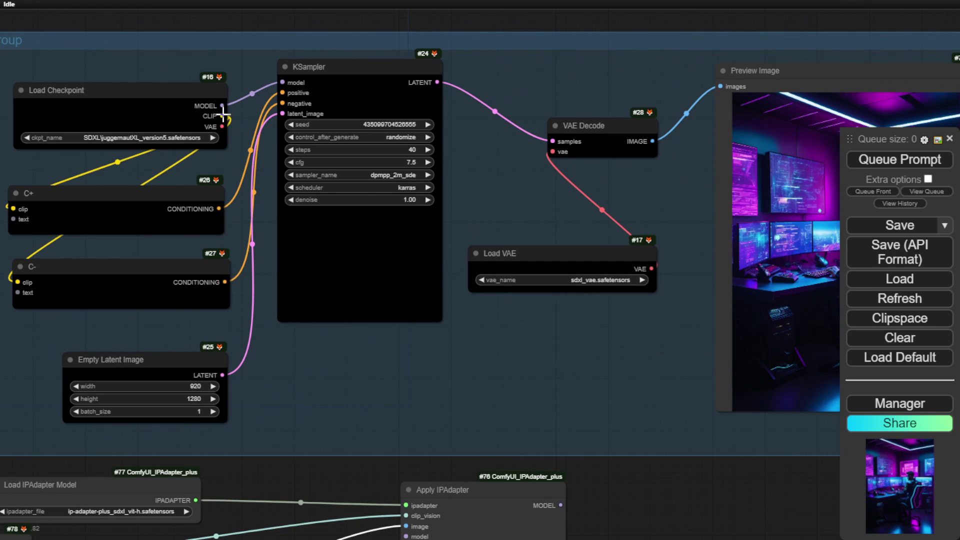
Route the checkpoint MODEL through Apply IPAdapter into KSampler and queue a run
{"action": "left_click_drag", "start_coordinate": [221, 106], "coordinate": [407, 534]}
{"action": "left_click_drag", "start_coordinate": [456, 506], "coordinate": [344, 381]}
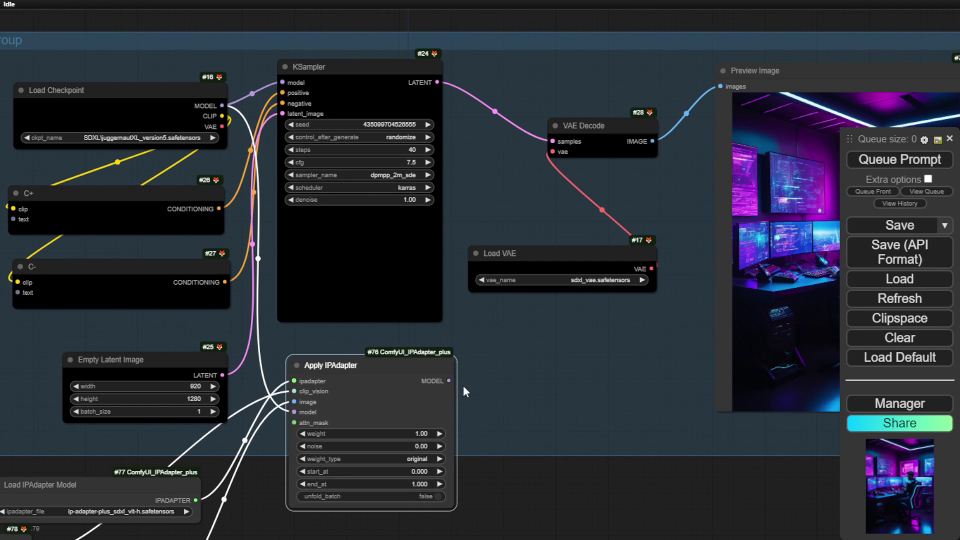
{"action": "left_click_drag", "start_coordinate": [450, 381], "coordinate": [285, 83]}
{"action": "left_click_drag", "start_coordinate": [478, 455], "coordinate": [501, 290]}
{"action": "left_click_drag", "start_coordinate": [368, 195], "coordinate": [344, 339]}
{"action": "left_click", "coordinate": [589, 373]}
{"action": "scroll", "coordinate": [590, 373], "scroll_direction": "down", "scroll_amount": 2}
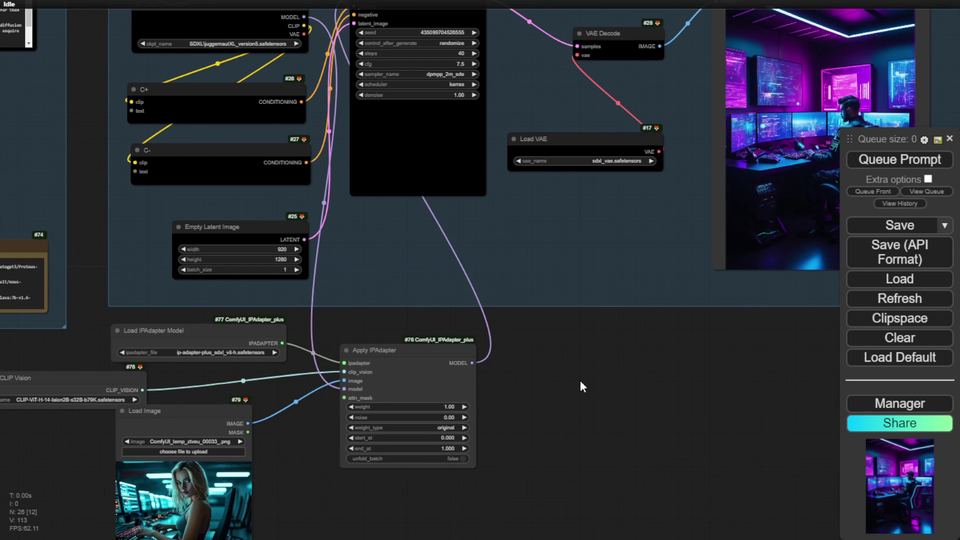
{"action": "left_click", "coordinate": [900, 160]}
{"action": "scroll", "coordinate": [152, 160], "scroll_direction": "up", "scroll_amount": 3}
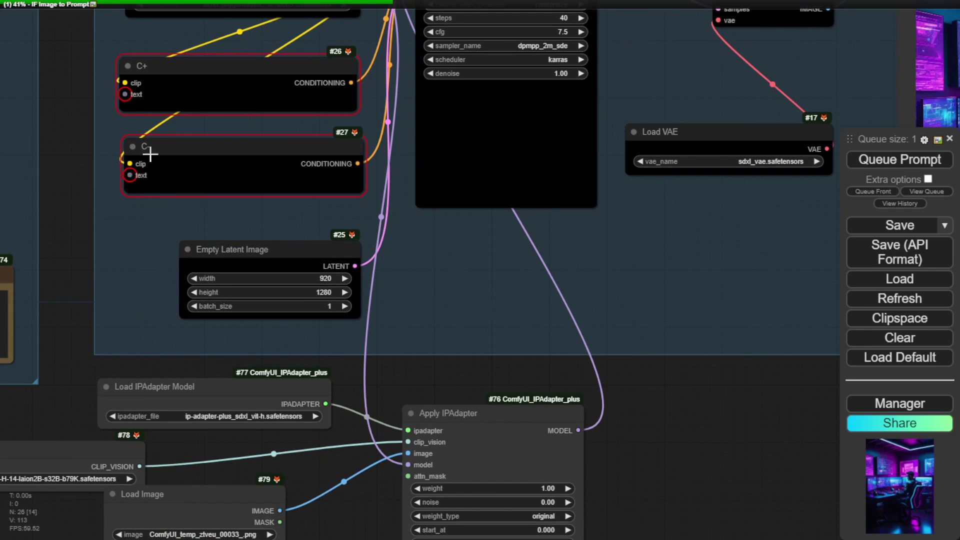
Convert C+'s text input back into a text box widget
{"action": "right_click", "coordinate": [207, 78]}
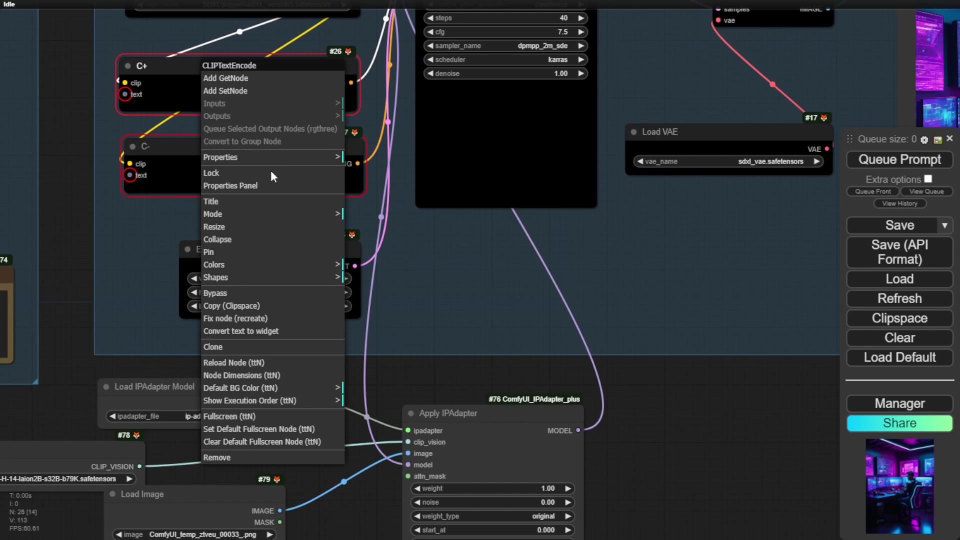
{"action": "left_click_drag", "start_coordinate": [109, 242], "coordinate": [210, 328]}
{"action": "left_click_drag", "start_coordinate": [225, 179], "coordinate": [204, 155]}
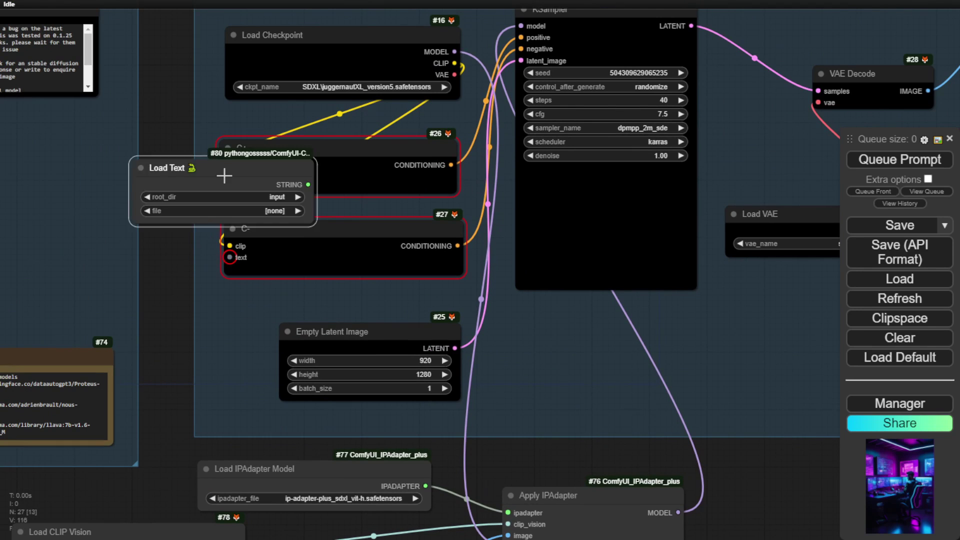
{"action": "scroll", "coordinate": [93, 153], "scroll_direction": "down", "scroll_amount": 4}
{"action": "right_click", "coordinate": [264, 170]}
{"action": "left_click", "coordinate": [339, 400]}
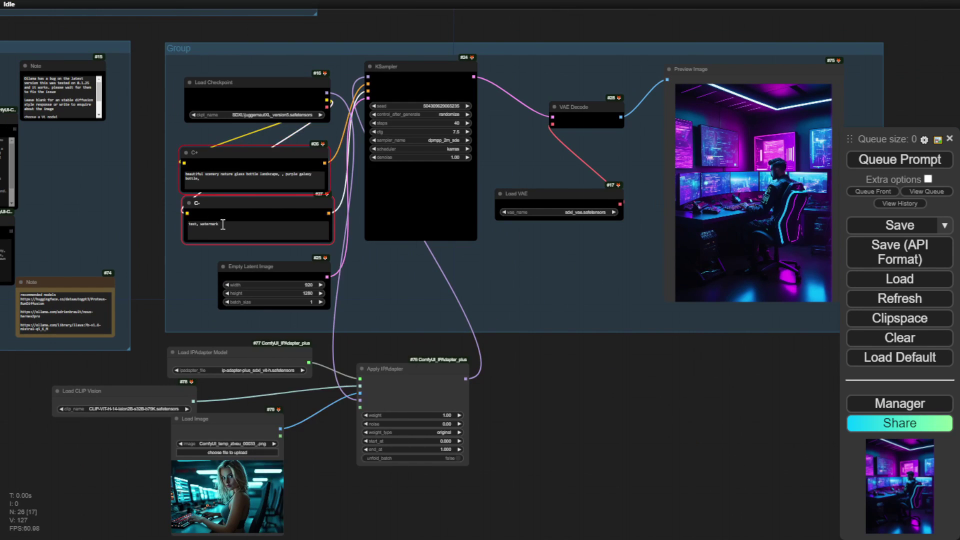
{"action": "scroll", "coordinate": [144, 256], "scroll_direction": "up", "scroll_amount": 5}
Empty the C+ and C- prompt text and queue a new generation
{"action": "left_click", "coordinate": [516, 366]}
{"action": "left_click", "coordinate": [203, 214]}
{"action": "key", "text": "ctrl+a"}
{"action": "key", "text": "BackSpace"}
{"action": "left_click", "coordinate": [233, 318]}
{"action": "key", "text": "ctrl+a"}
{"action": "key", "text": "BackSpace"}
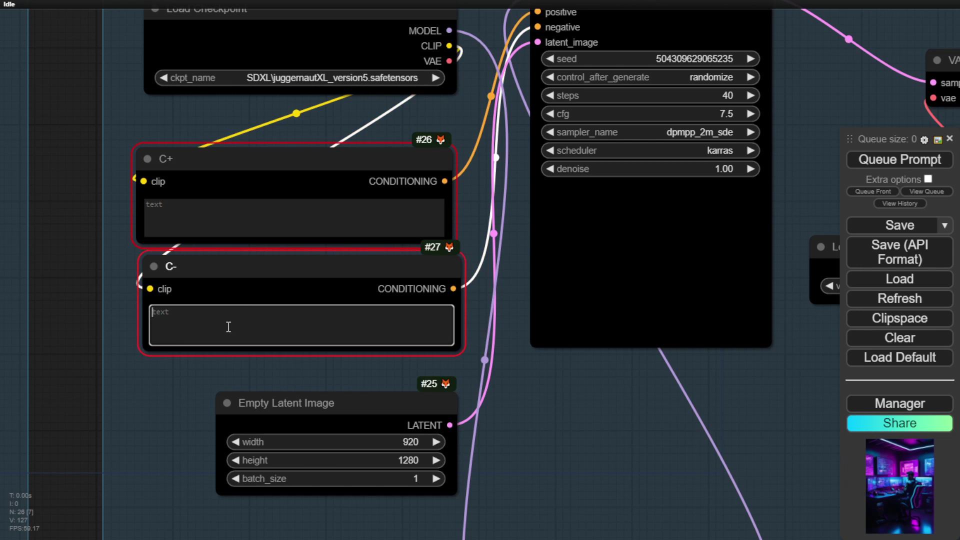
{"action": "left_click_drag", "start_coordinate": [391, 269], "coordinate": [375, 281]}
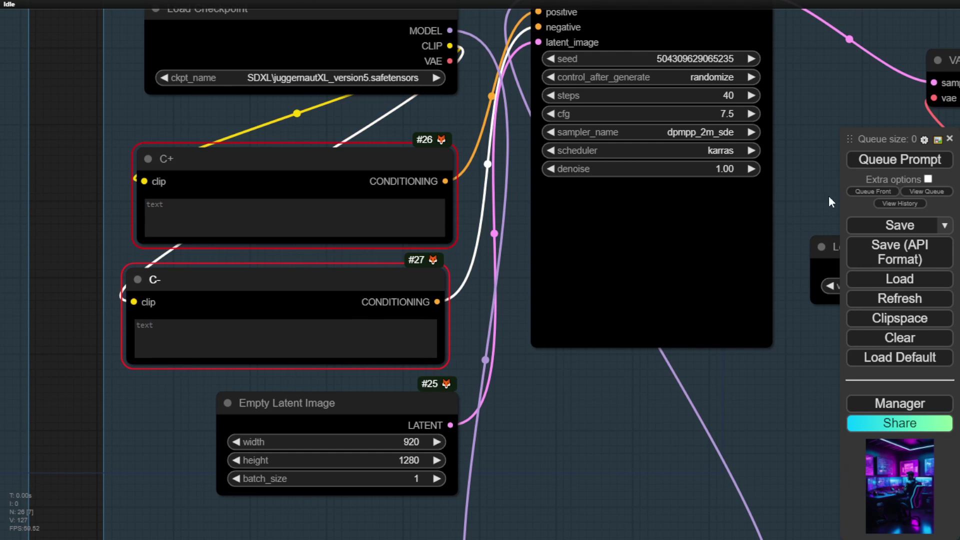
{"action": "left_click", "coordinate": [892, 160]}
While the IPAdapter render finishes, reposition the Load Image node up next to Load VAE
{"action": "scroll", "coordinate": [641, 411], "scroll_direction": "down", "scroll_amount": 5}
{"action": "scroll", "coordinate": [643, 428], "scroll_direction": "down", "scroll_amount": 5}
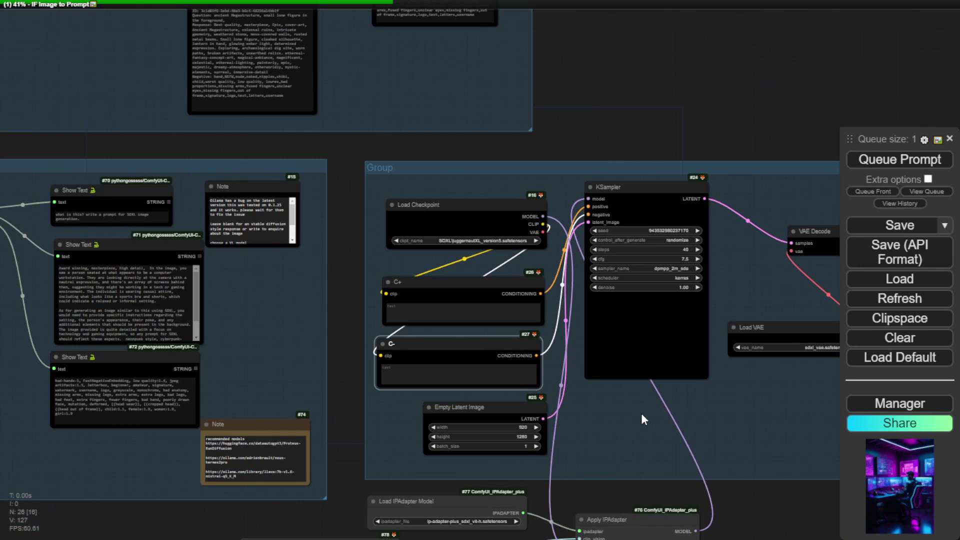
{"action": "scroll", "coordinate": [298, 292], "scroll_direction": "up", "scroll_amount": 5}
{"action": "scroll", "coordinate": [296, 289], "scroll_direction": "down", "scroll_amount": 2}
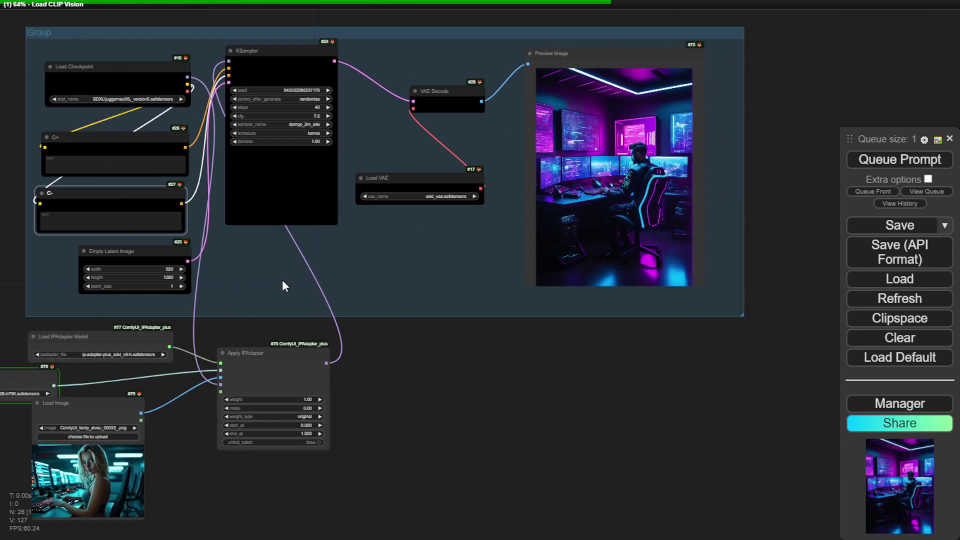
{"action": "left_click_drag", "start_coordinate": [123, 415], "coordinate": [163, 411]}
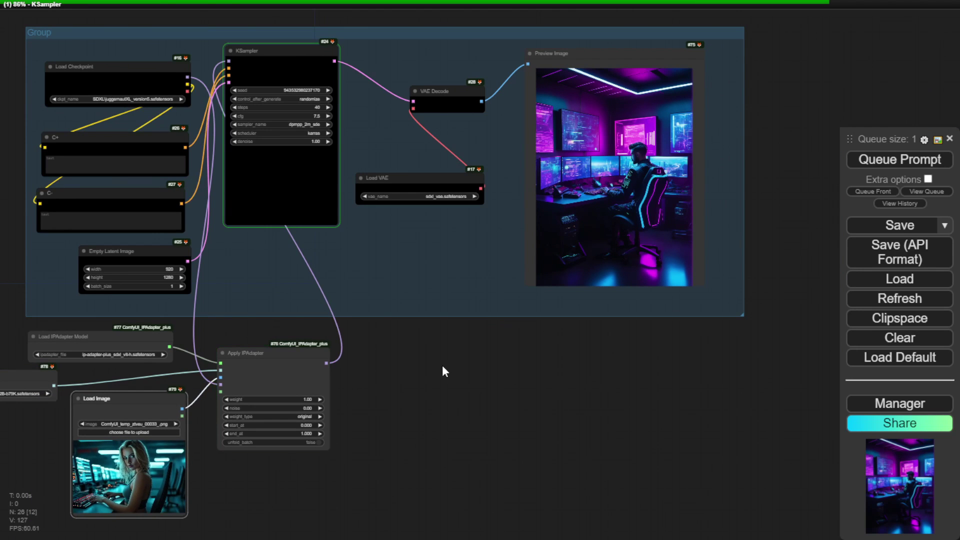
{"action": "left_click_drag", "start_coordinate": [440, 371], "coordinate": [517, 374]}
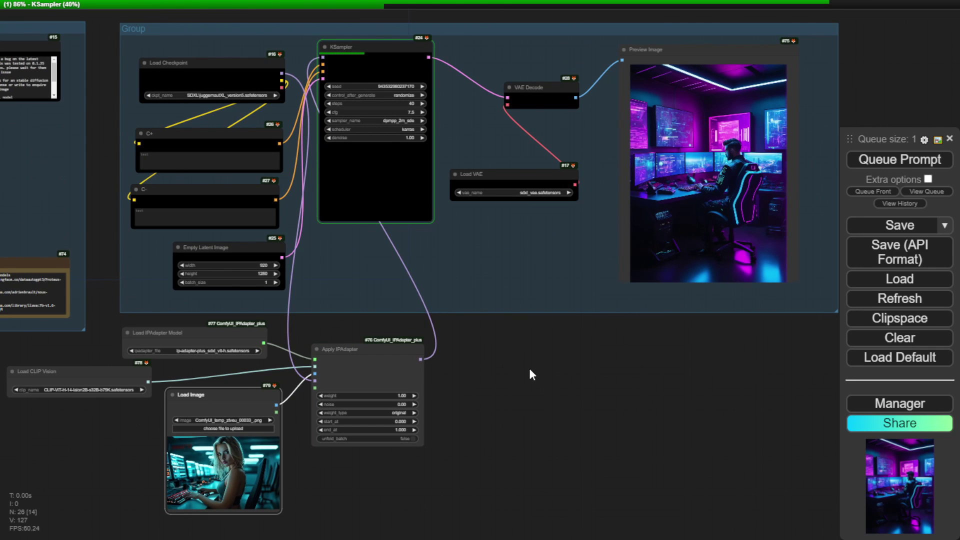
{"action": "scroll", "coordinate": [615, 197], "scroll_direction": "down", "scroll_amount": 9}
{"action": "scroll", "coordinate": [416, 401], "scroll_direction": "up", "scroll_amount": 10}
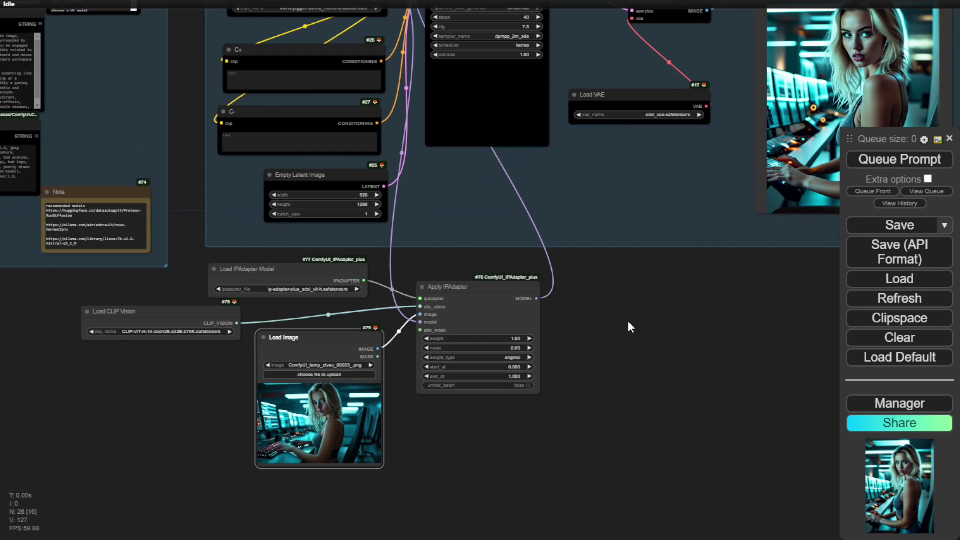
{"action": "left_click_drag", "start_coordinate": [630, 322], "coordinate": [485, 367]}
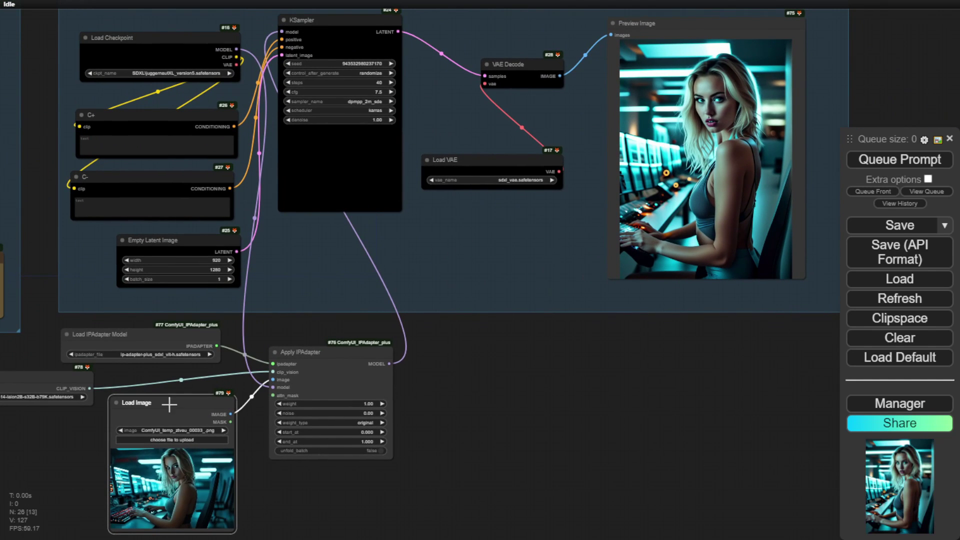
{"action": "left_click_drag", "start_coordinate": [171, 403], "coordinate": [504, 215]}
{"action": "left_click_drag", "start_coordinate": [600, 353], "coordinate": [531, 447]}
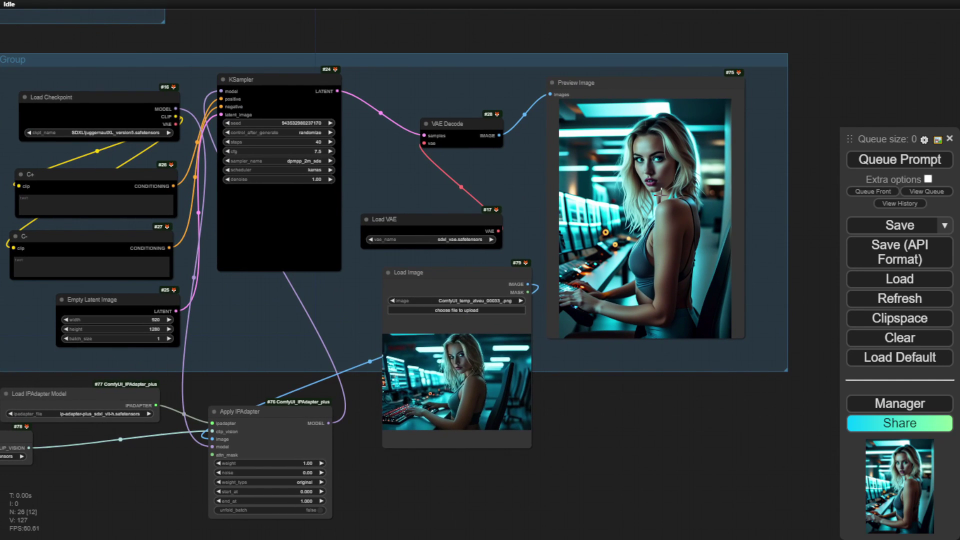
{"action": "scroll", "coordinate": [574, 403], "scroll_direction": "up", "scroll_amount": 2}
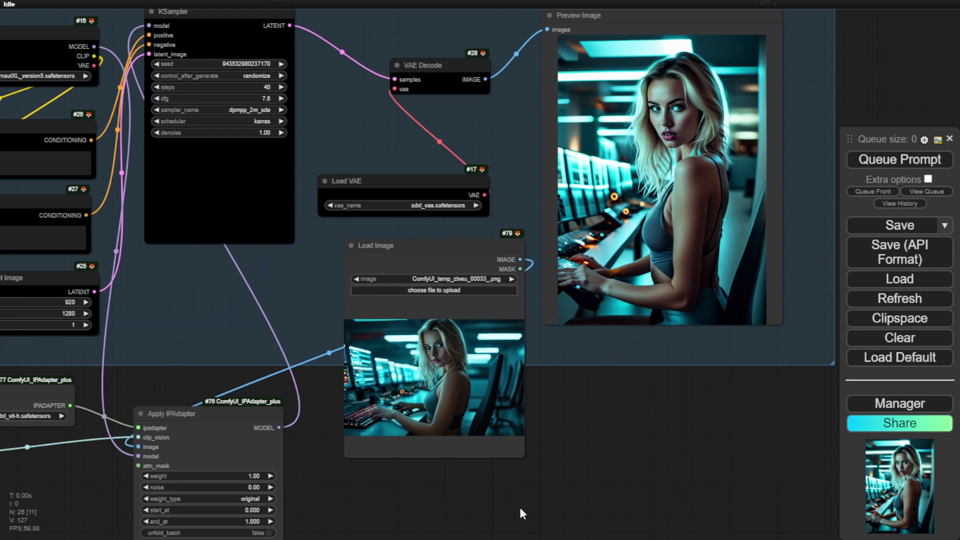
Move Load Image back beside Apply IPAdapter and feed the checkpoint model straight into KSampler
{"action": "scroll", "coordinate": [638, 437], "scroll_direction": "down", "scroll_amount": 3}
{"action": "left_click_drag", "start_coordinate": [593, 237], "coordinate": [272, 418]}
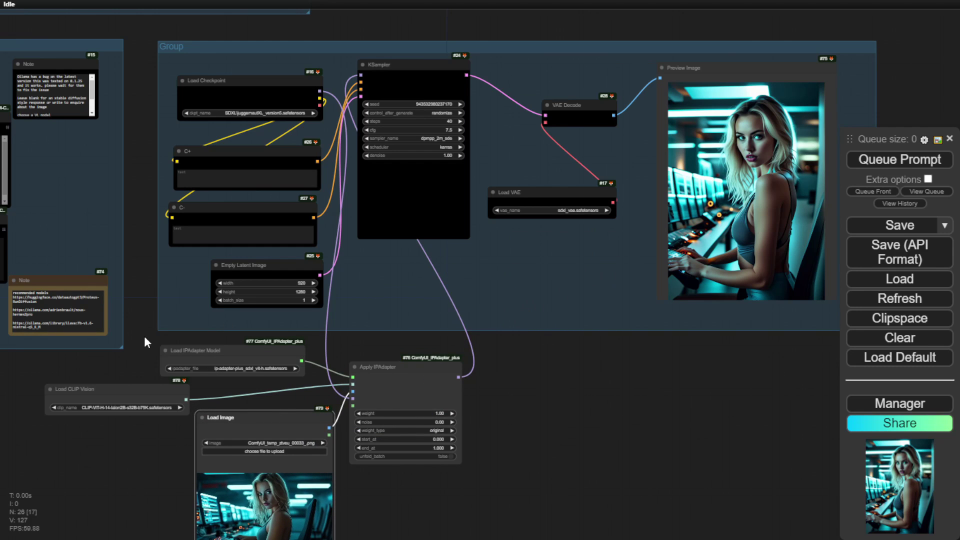
{"action": "left_click_drag", "start_coordinate": [144, 336], "coordinate": [477, 369]}
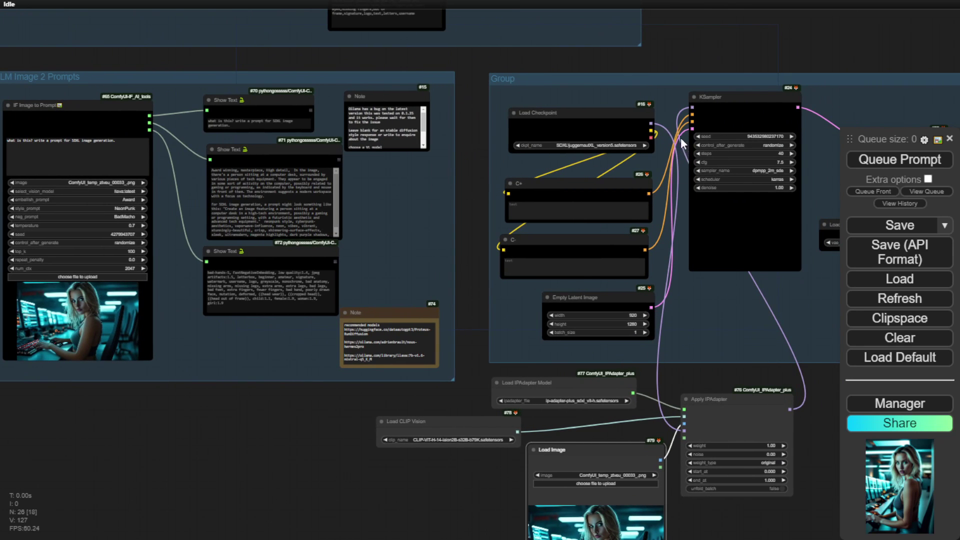
{"action": "left_click_drag", "start_coordinate": [650, 123], "coordinate": [720, 75]}
Gather the four IPAdapter nodes into a new group and set its nodes to Never
{"action": "left_click", "coordinate": [381, 96]}
{"action": "left_click_drag", "start_coordinate": [464, 317], "coordinate": [398, 302]}
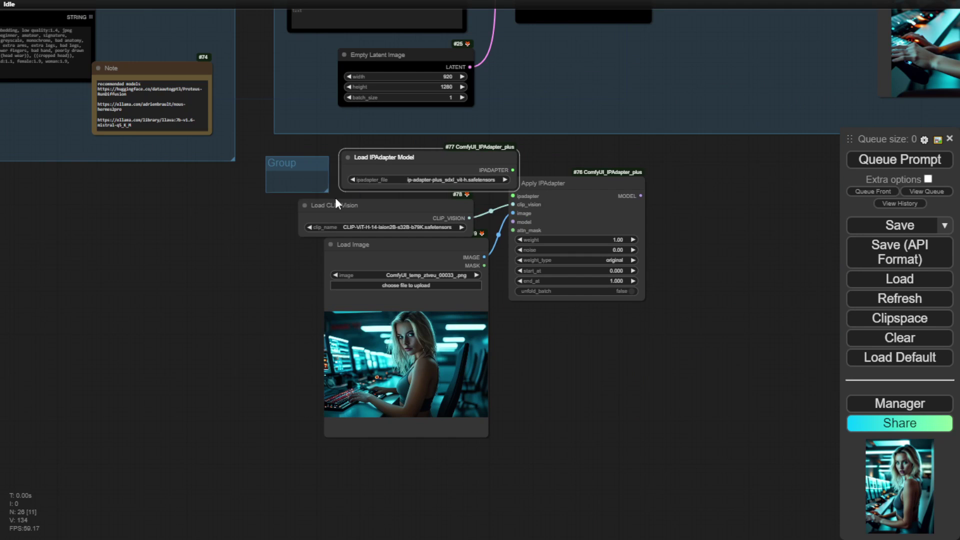
{"action": "left_click_drag", "start_coordinate": [327, 191], "coordinate": [678, 425]}
{"action": "right_click", "coordinate": [574, 270]}
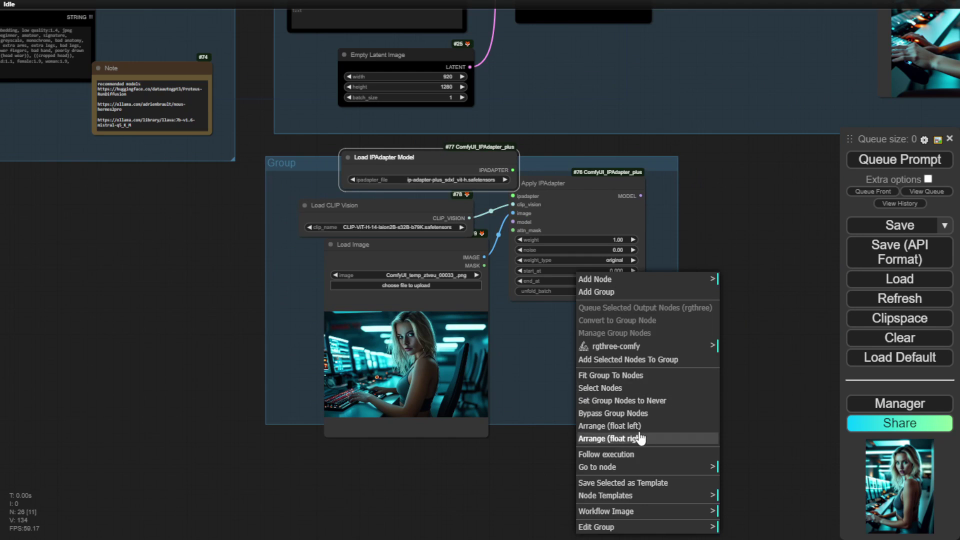
{"action": "left_click", "coordinate": [651, 403]}
{"action": "scroll", "coordinate": [683, 203], "scroll_direction": "down", "scroll_amount": 7}
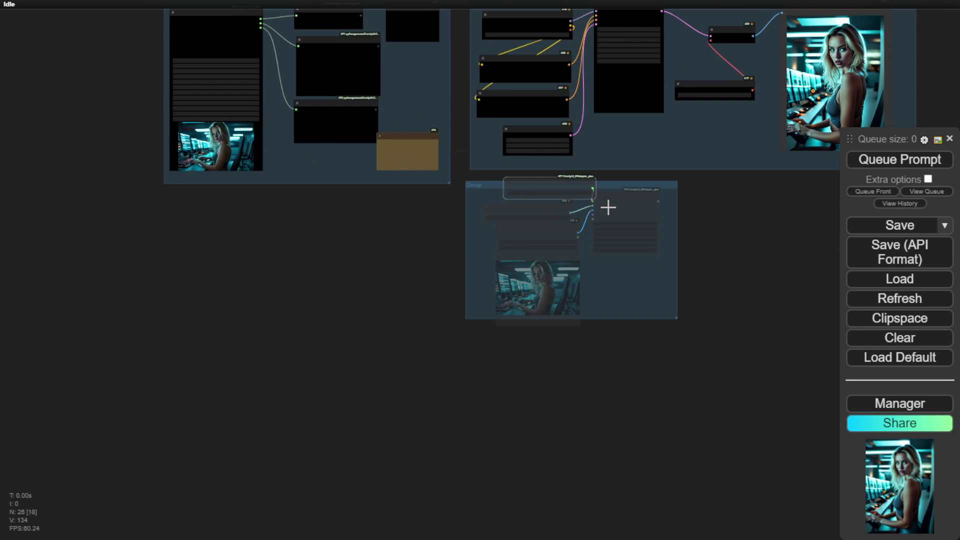
{"action": "left_click_drag", "start_coordinate": [347, 271], "coordinate": [347, 366]}
{"action": "scroll", "coordinate": [347, 368], "scroll_direction": "up", "scroll_amount": 4}
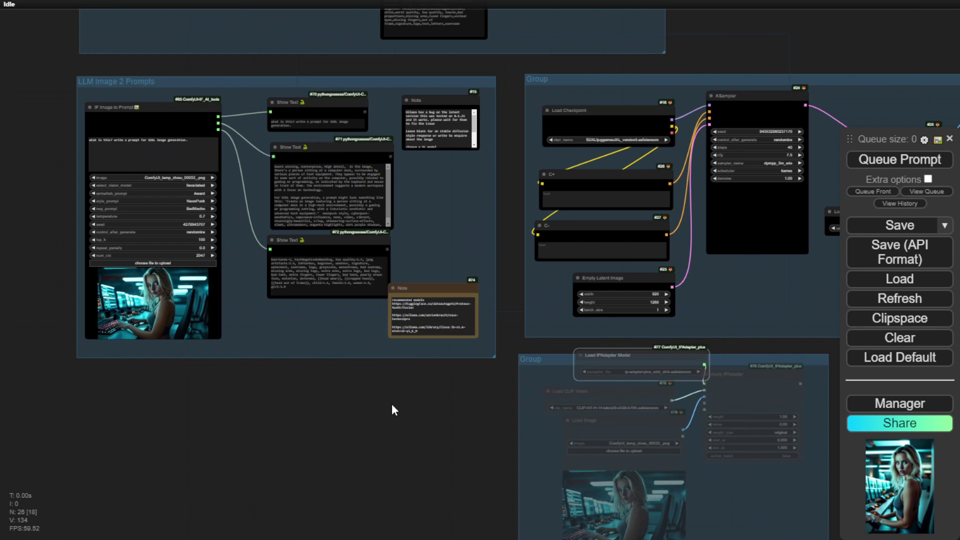
{"action": "left_click_drag", "start_coordinate": [433, 406], "coordinate": [202, 471]}
Queue a new generation with IPAdapter muted
{"action": "scroll", "coordinate": [299, 314], "scroll_direction": "up", "scroll_amount": 2}
{"action": "left_click_drag", "start_coordinate": [299, 314], "coordinate": [550, 370]}
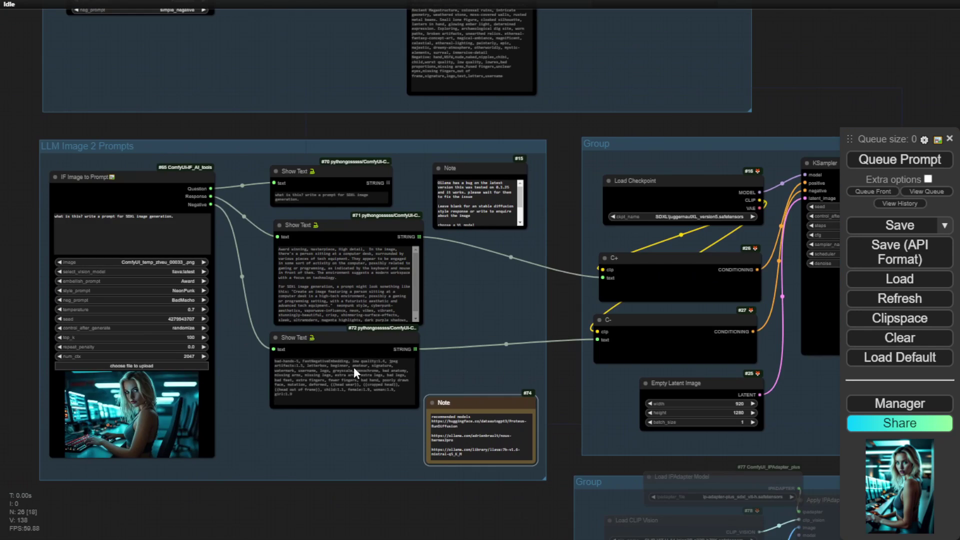
{"action": "left_click", "coordinate": [926, 161]}
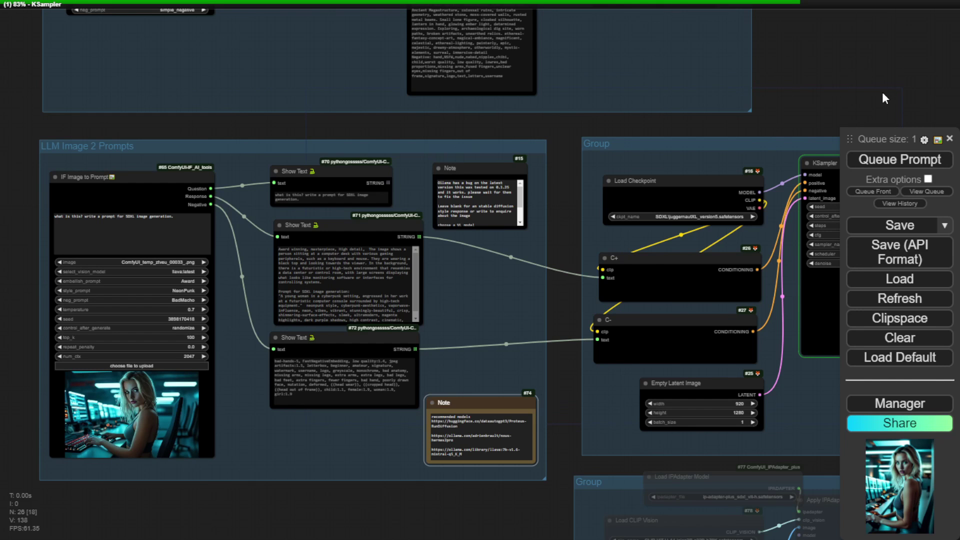
Place the Preview Image node beside the LLM Image 2 Prompts group
{"action": "left_click_drag", "start_coordinate": [881, 92], "coordinate": [419, 13]}
{"action": "scroll", "coordinate": [419, 19], "scroll_direction": "down", "scroll_amount": 7}
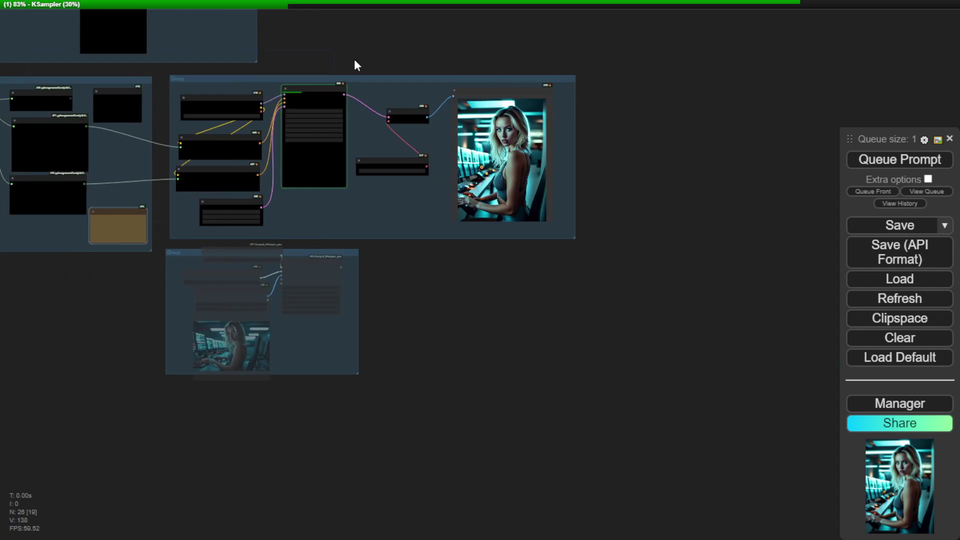
{"action": "left_click_drag", "start_coordinate": [357, 62], "coordinate": [536, 118]}
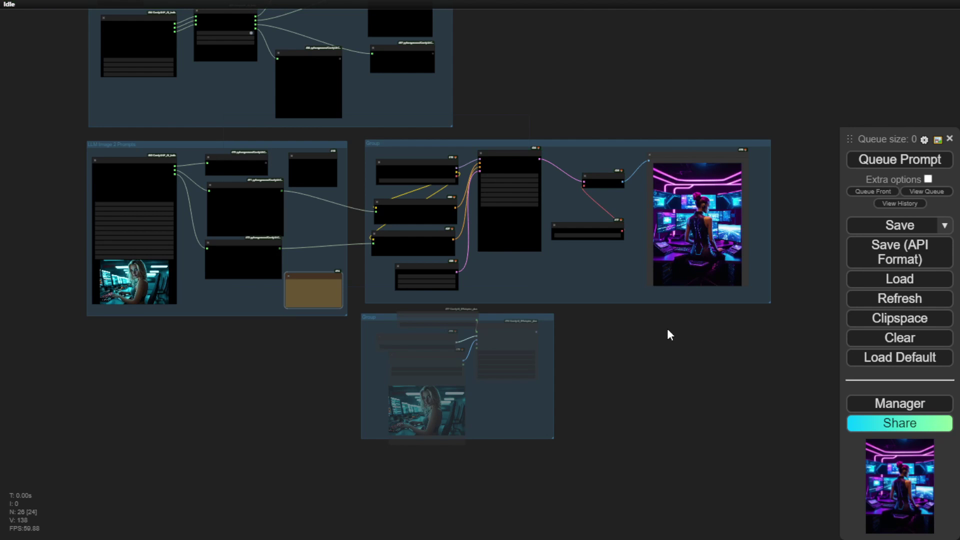
{"action": "scroll", "coordinate": [523, 280], "scroll_direction": "up", "scroll_amount": 4}
{"action": "left_click_drag", "start_coordinate": [726, 93], "coordinate": [100, 284]}
{"action": "left_click_drag", "start_coordinate": [182, 260], "coordinate": [386, 146]}
{"action": "scroll", "coordinate": [287, 172], "scroll_direction": "up", "scroll_amount": 6}
{"action": "scroll", "coordinate": [270, 213], "scroll_direction": "up", "scroll_amount": 3}
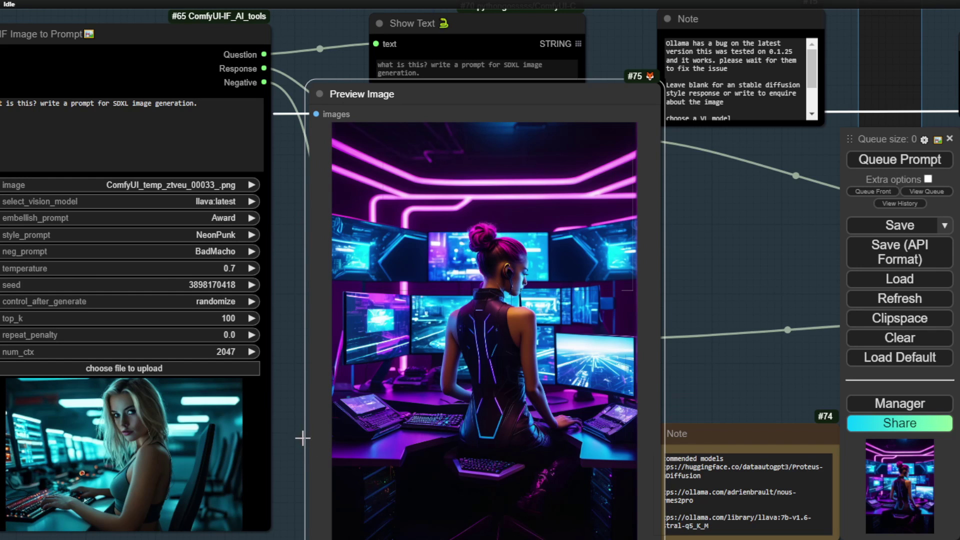
Review the Show Text responses, highlighting the keyboard-and-mouse phrase and the generated SDXL prompt
{"action": "left_click_drag", "start_coordinate": [288, 437], "coordinate": [298, 337]}
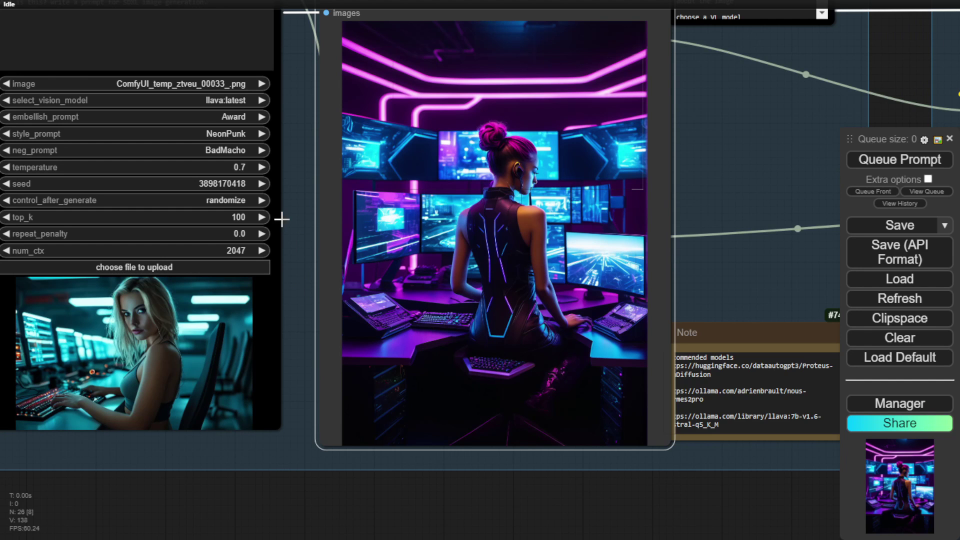
{"action": "left_click_drag", "start_coordinate": [299, 218], "coordinate": [186, 312]}
{"action": "left_click_drag", "start_coordinate": [360, 96], "coordinate": [680, 104]}
{"action": "left_click_drag", "start_coordinate": [324, 120], "coordinate": [283, 118]}
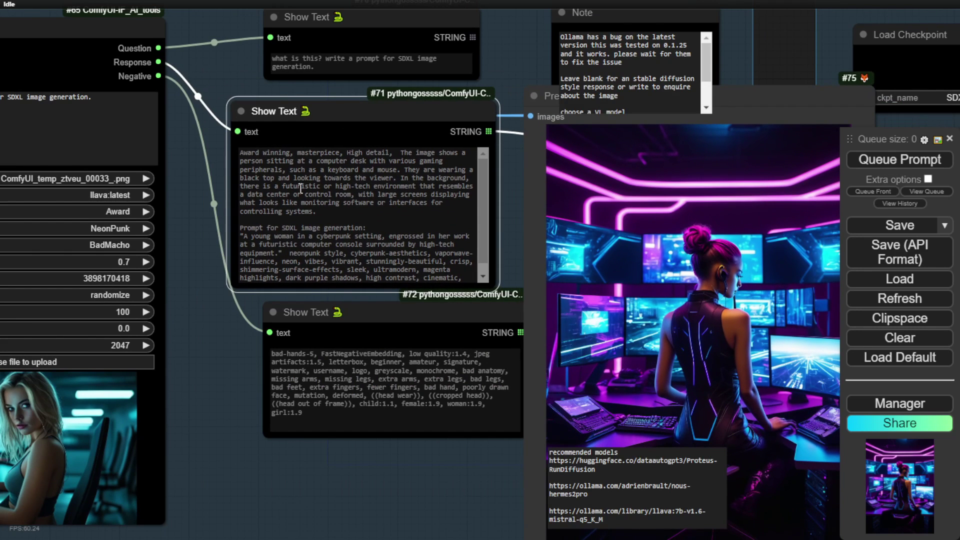
{"action": "left_click_drag", "start_coordinate": [290, 170], "coordinate": [385, 174]}
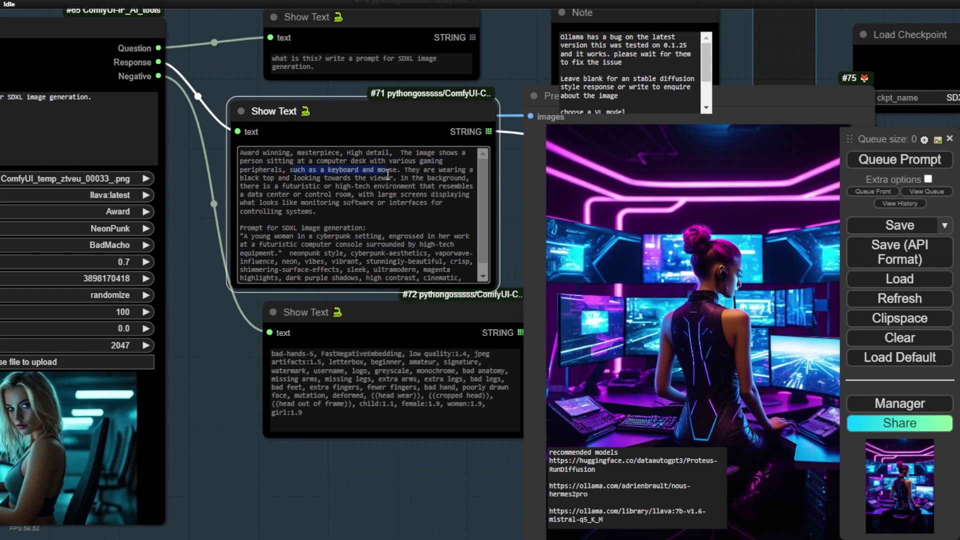
{"action": "left_click", "coordinate": [444, 197]}
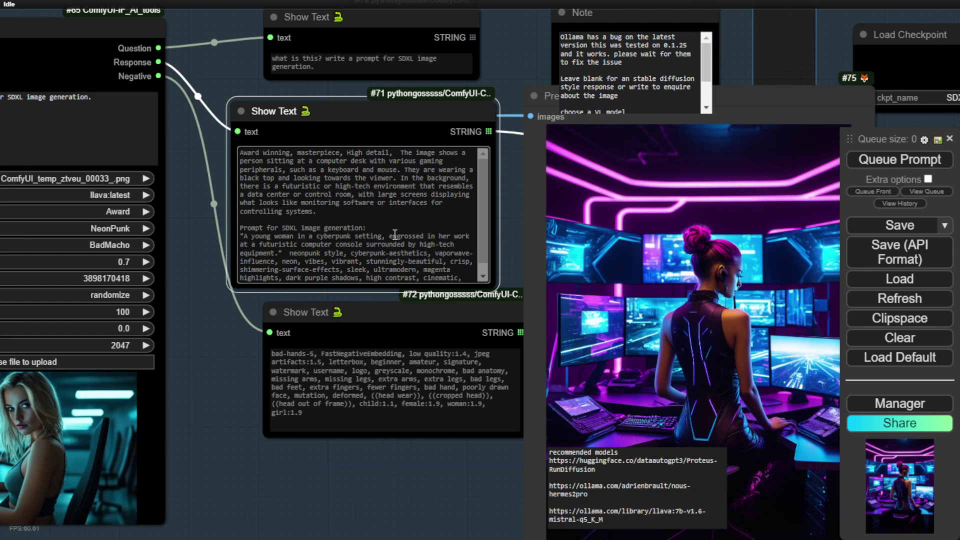
{"action": "scroll", "coordinate": [395, 235], "scroll_direction": "down", "scroll_amount": 1}
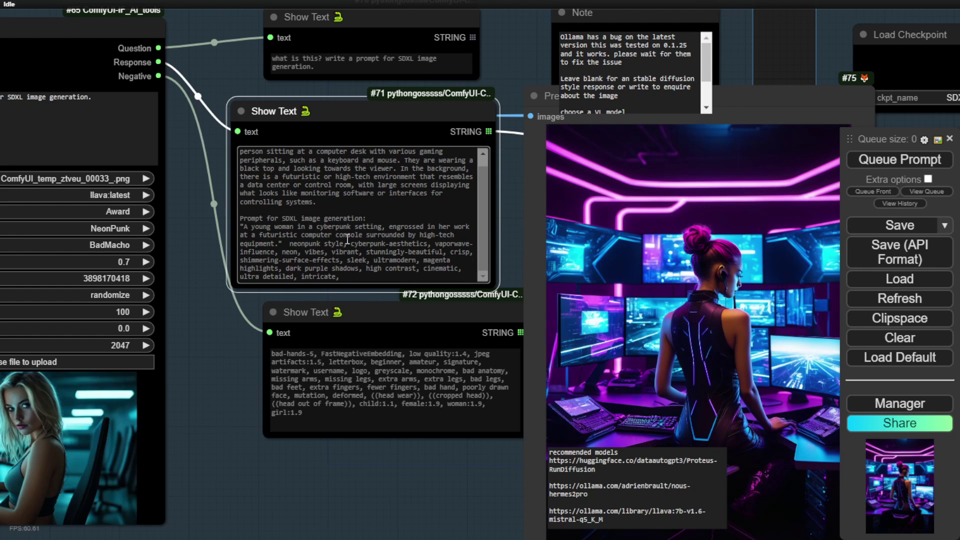
{"action": "left_click_drag", "start_coordinate": [279, 226], "coordinate": [281, 235]}
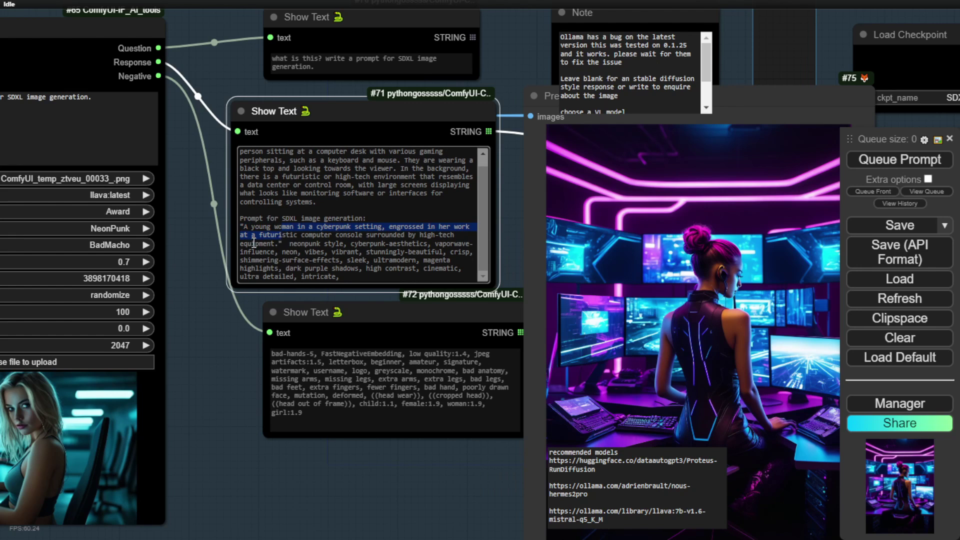
{"action": "left_click", "coordinate": [266, 224]}
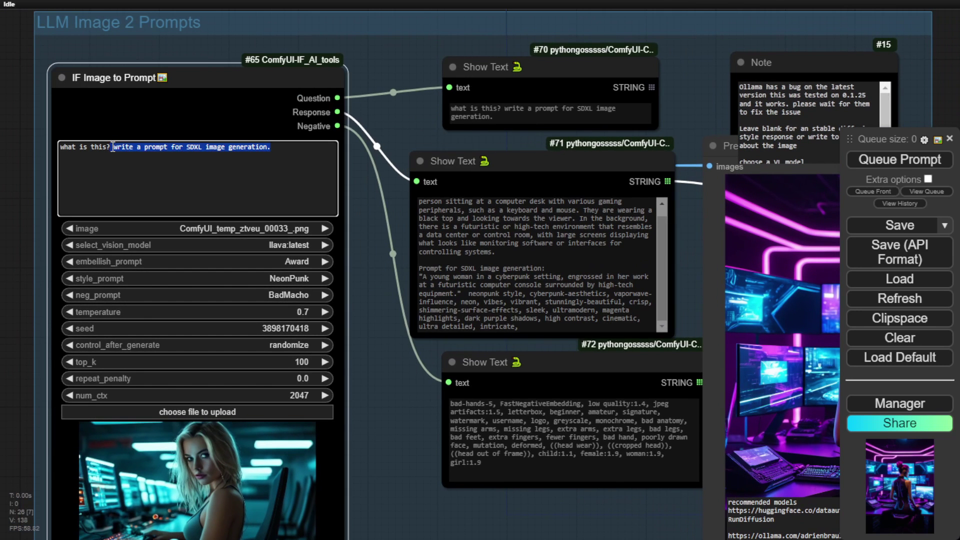
Queue generation with the 'write a prompt for SDXL image generation' question and bring the preview forward
{"action": "left_click", "coordinate": [902, 160]}
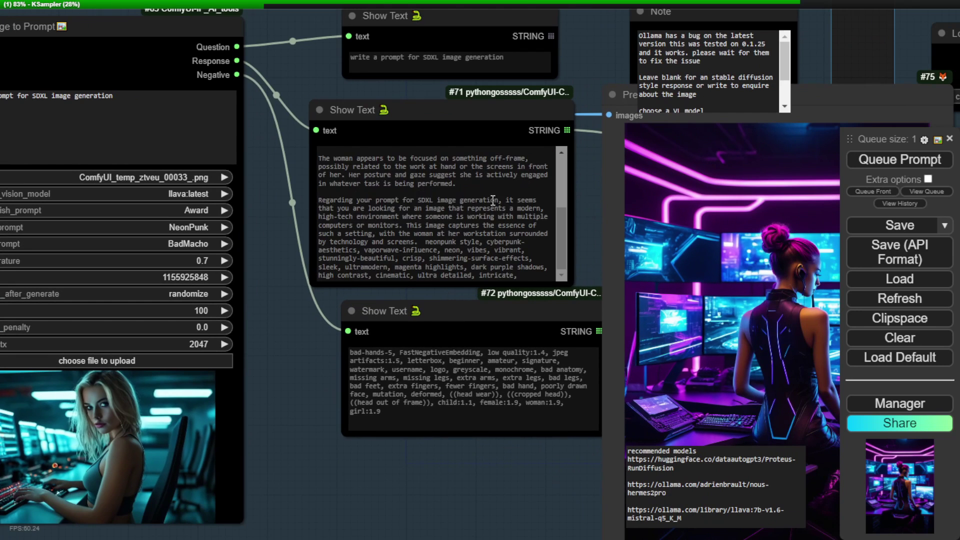
{"action": "scroll", "coordinate": [416, 217], "scroll_direction": "up", "scroll_amount": 2}
{"action": "scroll", "coordinate": [417, 217], "scroll_direction": "down", "scroll_amount": 2}
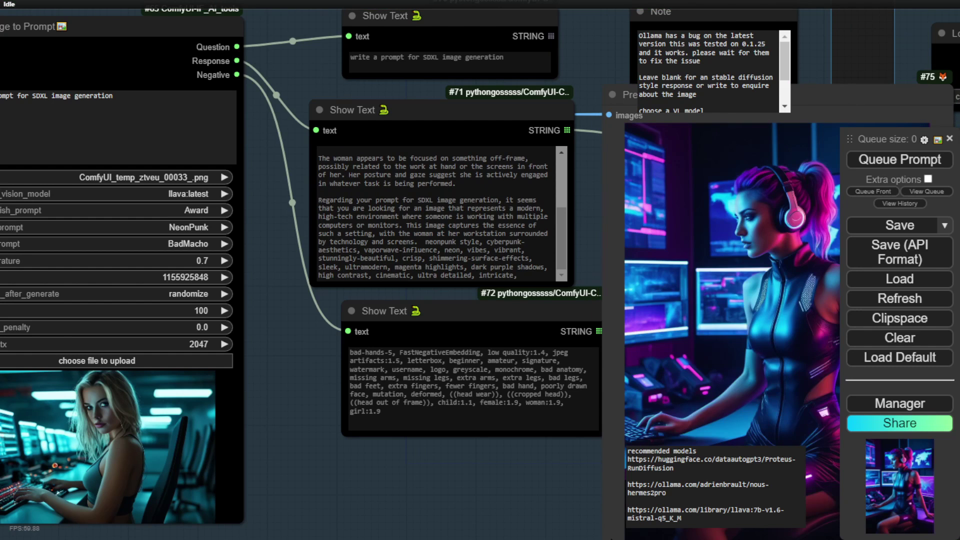
{"action": "scroll", "coordinate": [504, 487], "scroll_direction": "down", "scroll_amount": 2}
{"action": "left_click_drag", "start_coordinate": [504, 488], "coordinate": [358, 443]}
{"action": "left_click", "coordinate": [617, 123]}
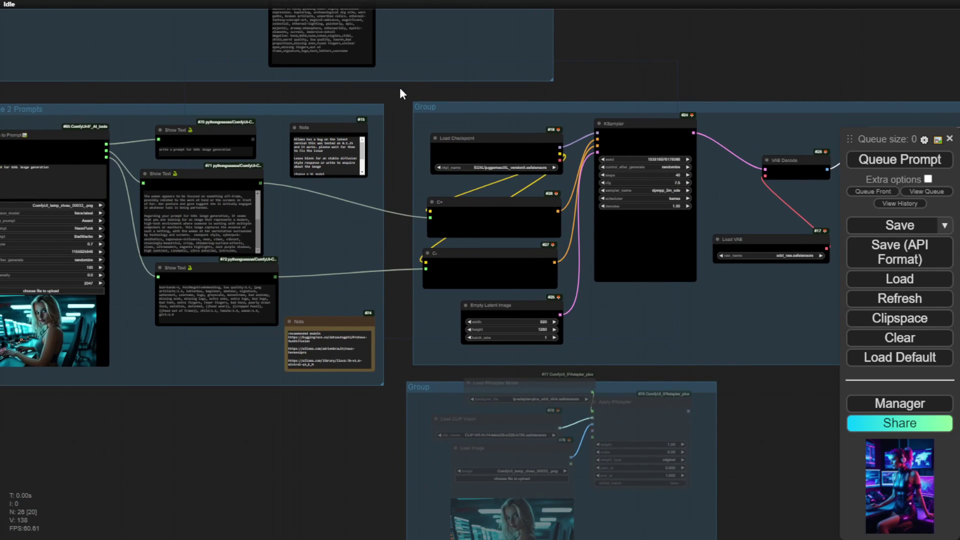
Delete all the old megastructure text from the IF Prompt to Prompt input_prompt box
{"action": "left_click_drag", "start_coordinate": [400, 88], "coordinate": [467, 388]}
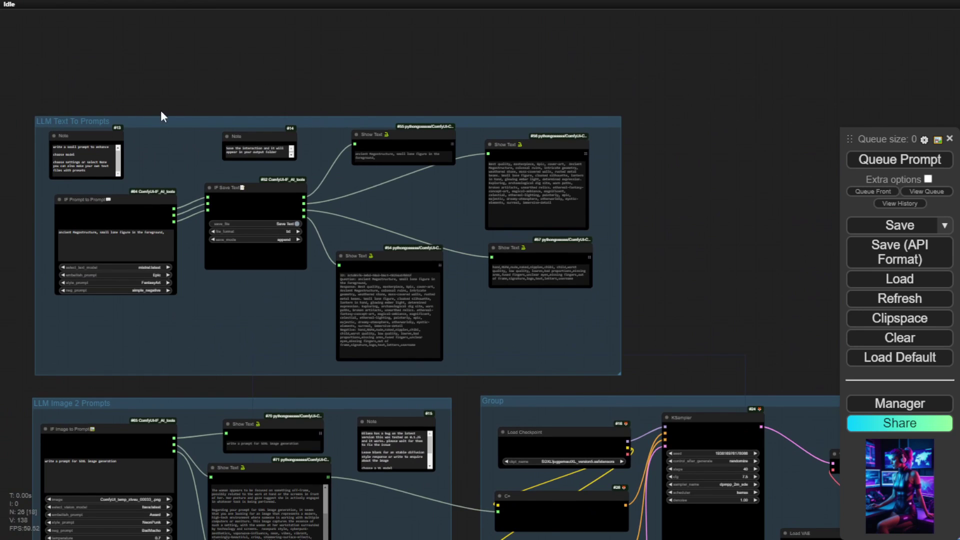
{"action": "left_click_drag", "start_coordinate": [642, 401], "coordinate": [485, 62]}
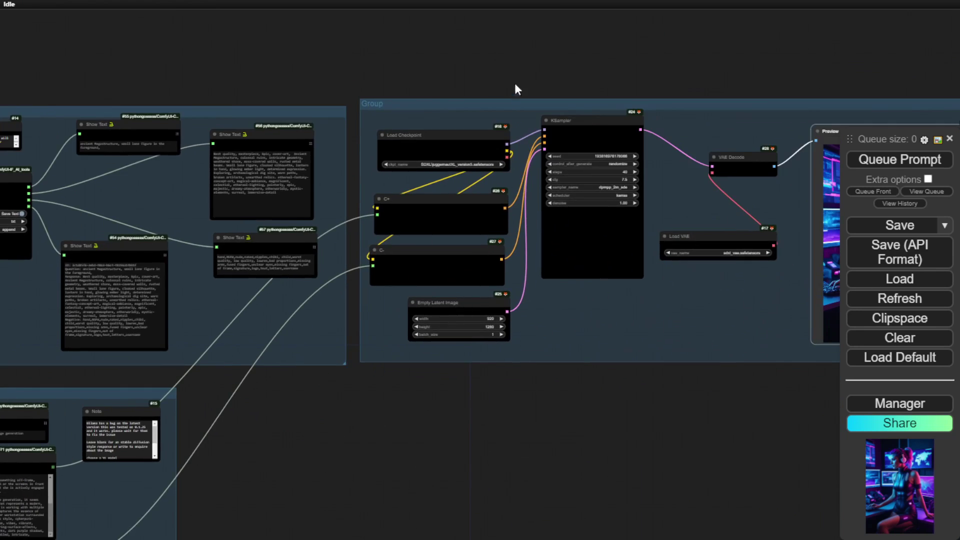
{"action": "scroll", "coordinate": [526, 71], "scroll_direction": "down", "scroll_amount": 3}
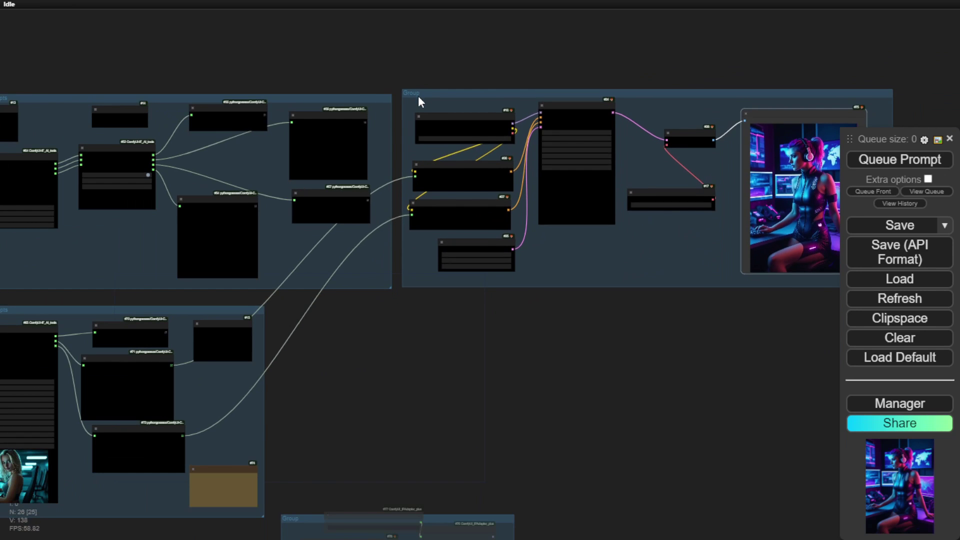
{"action": "scroll", "coordinate": [400, 88], "scroll_direction": "up", "scroll_amount": 7}
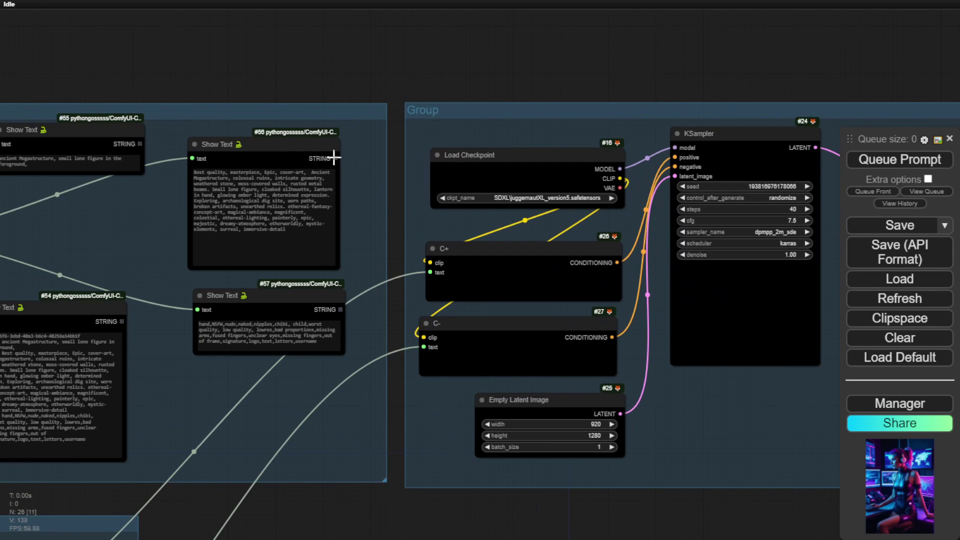
{"action": "left_click_drag", "start_coordinate": [332, 158], "coordinate": [414, 336]}
{"action": "scroll", "coordinate": [671, 245], "scroll_direction": "down", "scroll_amount": 8}
{"action": "scroll", "coordinate": [457, 414], "scroll_direction": "up", "scroll_amount": 8}
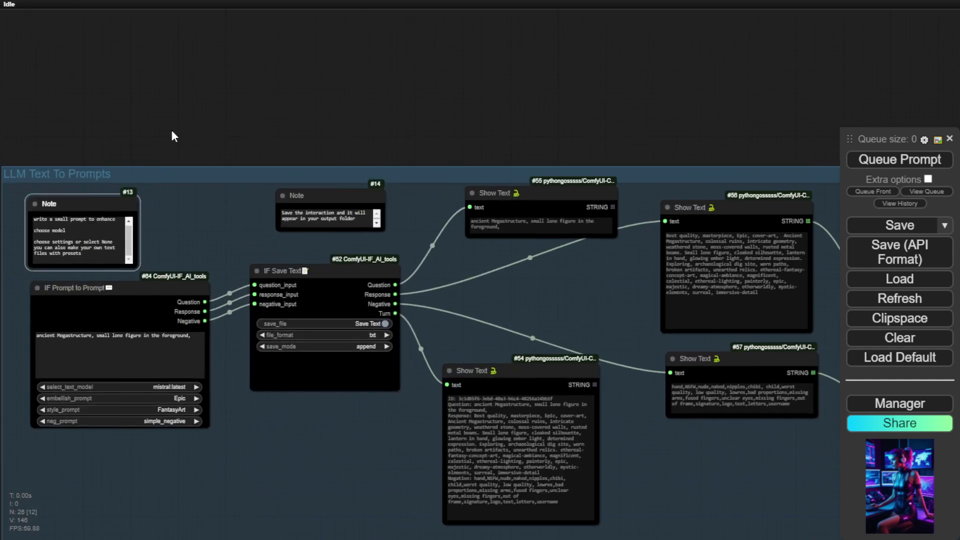
{"action": "scroll", "coordinate": [237, 65], "scroll_direction": "up", "scroll_amount": 4}
{"action": "key", "text": "ctrl+a"}
{"action": "key", "text": "BackSpace"}
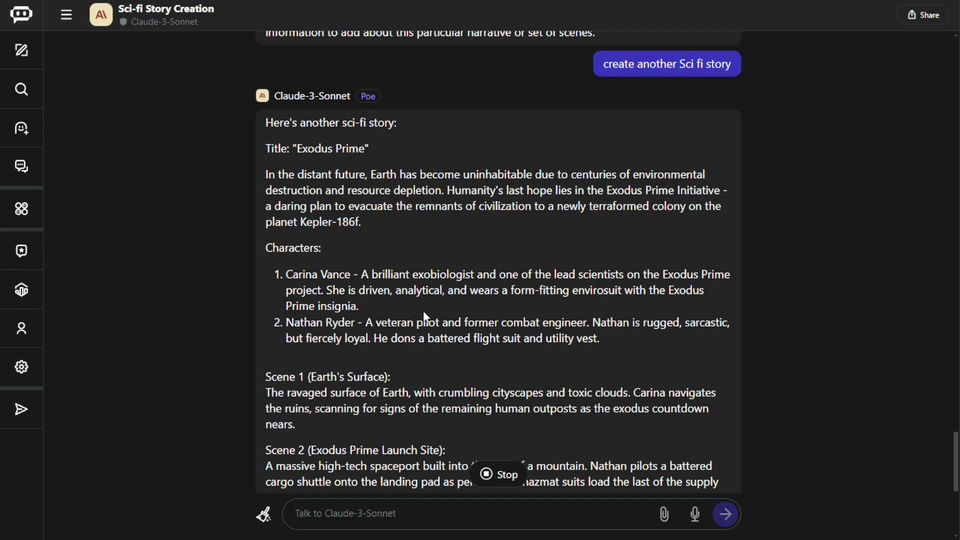
{"action": "scroll", "coordinate": [275, 125], "scroll_direction": "down", "scroll_amount": 6}
{"action": "scroll", "coordinate": [282, 219], "scroll_direction": "down", "scroll_amount": 4}
{"action": "scroll", "coordinate": [484, 350], "scroll_direction": "up", "scroll_amount": 8}
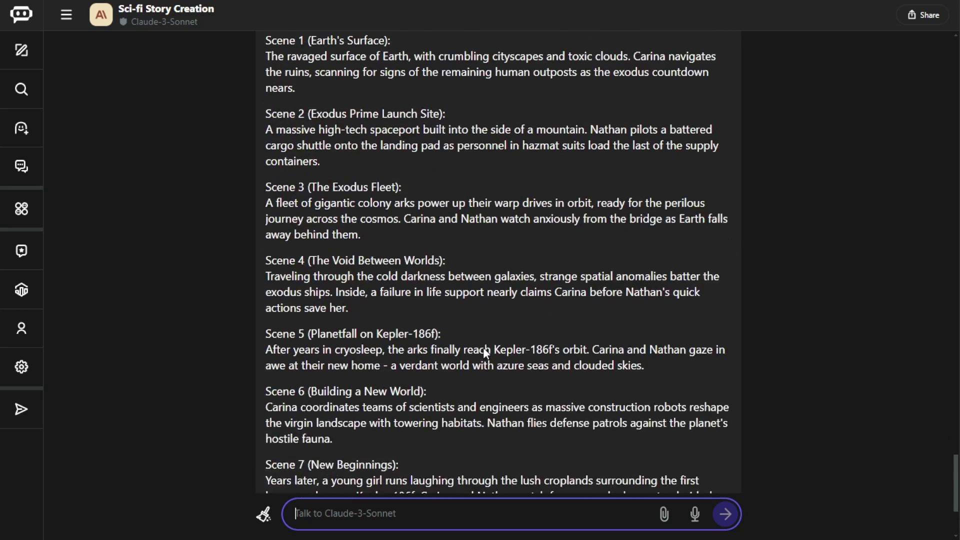
{"action": "scroll", "coordinate": [423, 257], "scroll_direction": "up", "scroll_amount": 3}
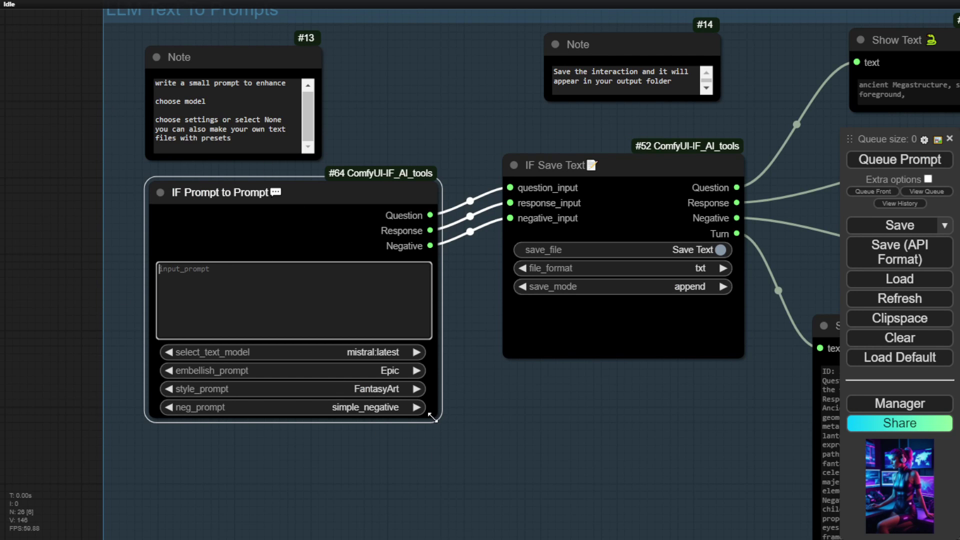
Enlarge the IF Prompt to Prompt node and paste the Exodus Prime characters and Scene 1 into it
{"action": "left_click_drag", "start_coordinate": [432, 418], "coordinate": [471, 507]}
{"action": "scroll", "coordinate": [500, 405], "scroll_direction": "down", "scroll_amount": 2}
{"action": "left_click_drag", "start_coordinate": [500, 405], "coordinate": [462, 322]}
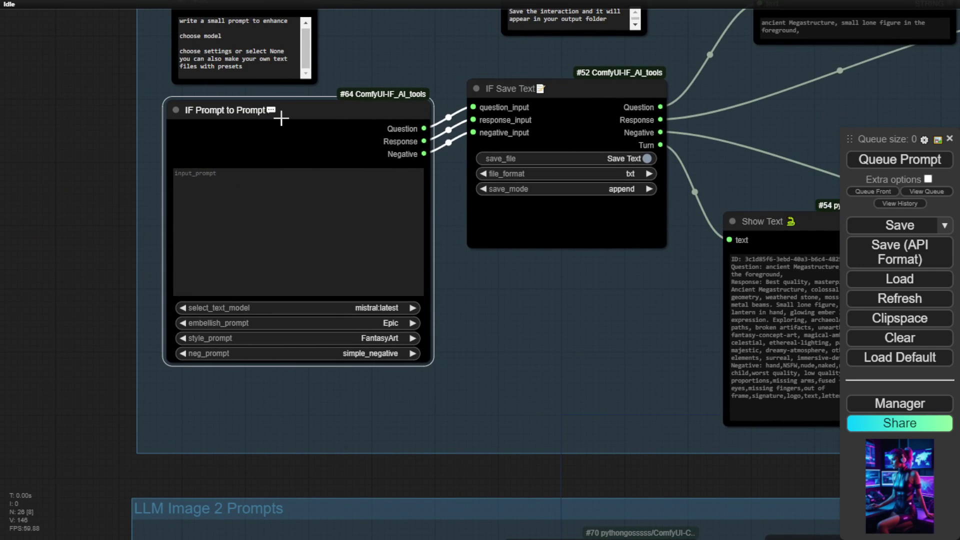
{"action": "left_click", "coordinate": [260, 195]}
{"action": "type", "text": "Characters:  Carina Vance - A brilliant exobiologist and one of the lead scientists on the Exodus Prime project. She is driven, analytical, and wears a form-fitting envirosuit with the Exodus Prime insignia.  Nathan Ryder - A veteran pilot and former combat engineer. Nathan is rugged, sarcastic, but fiercely loyal. He dons a battered flight suit and utility vest.  Scene 1 (Earth's Surface): The ravaged surface of Earth, with crumbling cityscapes and toxic clouds. Carina navigates the ruins, scanning for signs of the remaining human outposts as the exodus countdown nears."}
Review the pasted character descriptions and Scene 1 text in the prompt box
{"action": "scroll", "coordinate": [293, 327], "scroll_direction": "up", "scroll_amount": 3}
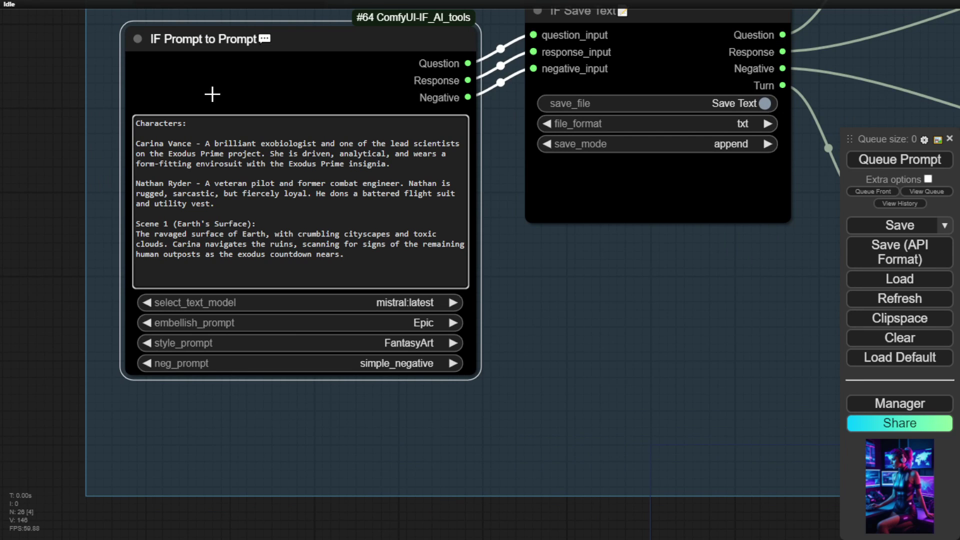
{"action": "left_click_drag", "start_coordinate": [140, 127], "coordinate": [228, 202]}
{"action": "left_click", "coordinate": [228, 202]}
{"action": "left_click_drag", "start_coordinate": [178, 231], "coordinate": [265, 233]}
{"action": "left_click", "coordinate": [260, 232]}
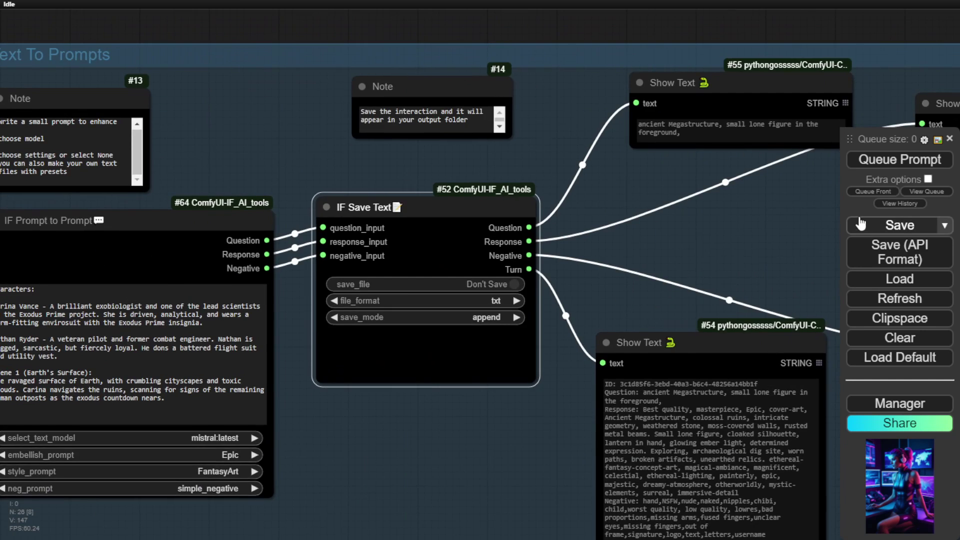
{"action": "scroll", "coordinate": [683, 225], "scroll_direction": "down", "scroll_amount": 3}
{"action": "scroll", "coordinate": [439, 148], "scroll_direction": "up", "scroll_amount": 5}
View the generated Scene 1 image of the goggled woman, then select Scene 2 in Poe
{"action": "left_click", "coordinate": [655, 271]}
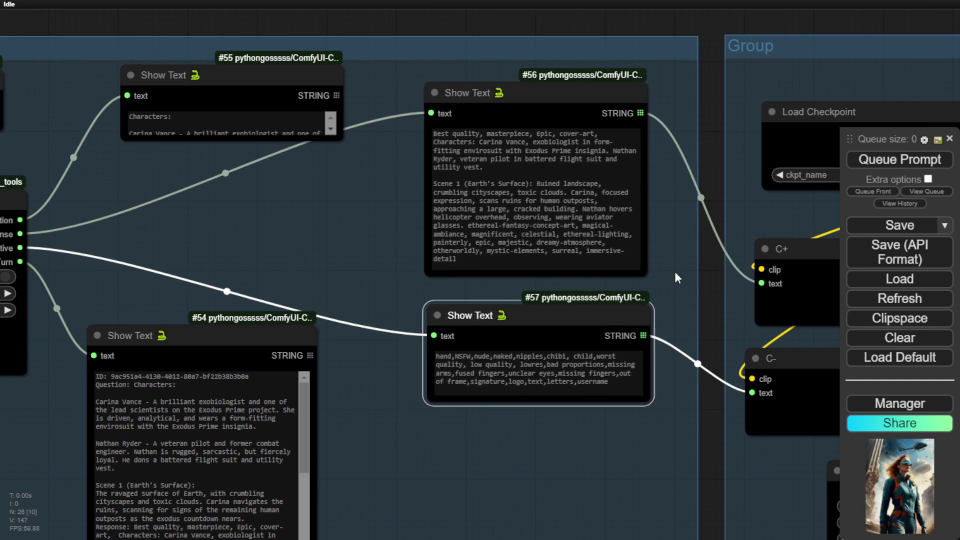
{"action": "left_click_drag", "start_coordinate": [655, 272], "coordinate": [250, 185]}
{"action": "scroll", "coordinate": [692, 421], "scroll_direction": "down", "scroll_amount": 2}
{"action": "left_click_drag", "start_coordinate": [692, 421], "coordinate": [619, 467]}
{"action": "left_click_drag", "start_coordinate": [719, 452], "coordinate": [190, 414]}
{"action": "scroll", "coordinate": [570, 405], "scroll_direction": "down", "scroll_amount": 1}
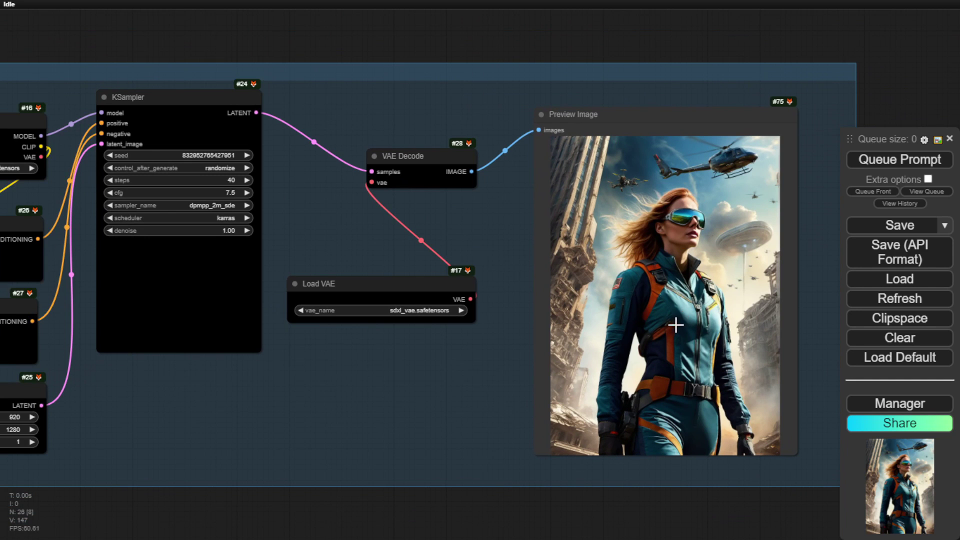
{"action": "scroll", "coordinate": [490, 335], "scroll_direction": "up", "scroll_amount": 2}
{"action": "scroll", "coordinate": [379, 355], "scroll_direction": "up", "scroll_amount": 1}
{"action": "left_click_drag", "start_coordinate": [478, 336], "coordinate": [379, 354]}
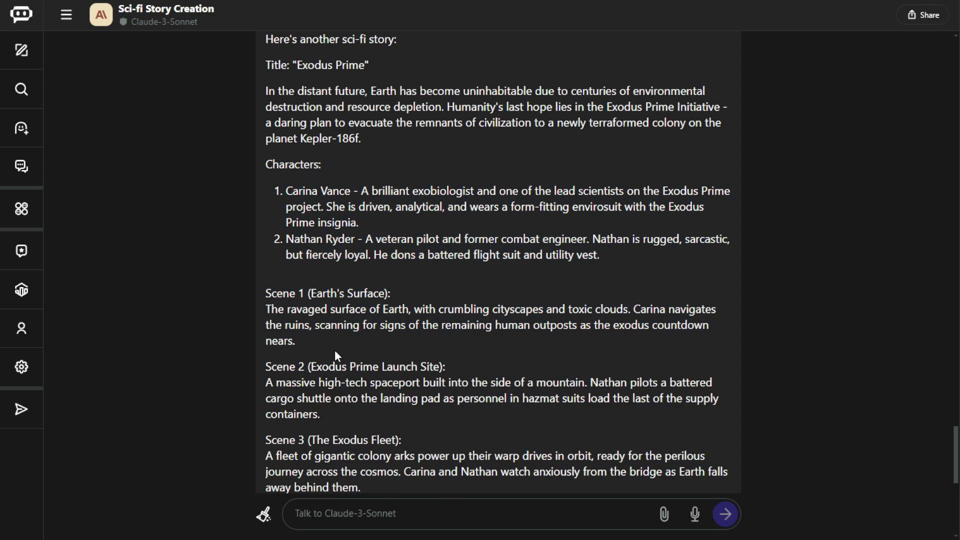
{"action": "scroll", "coordinate": [334, 352], "scroll_direction": "down", "scroll_amount": 1}
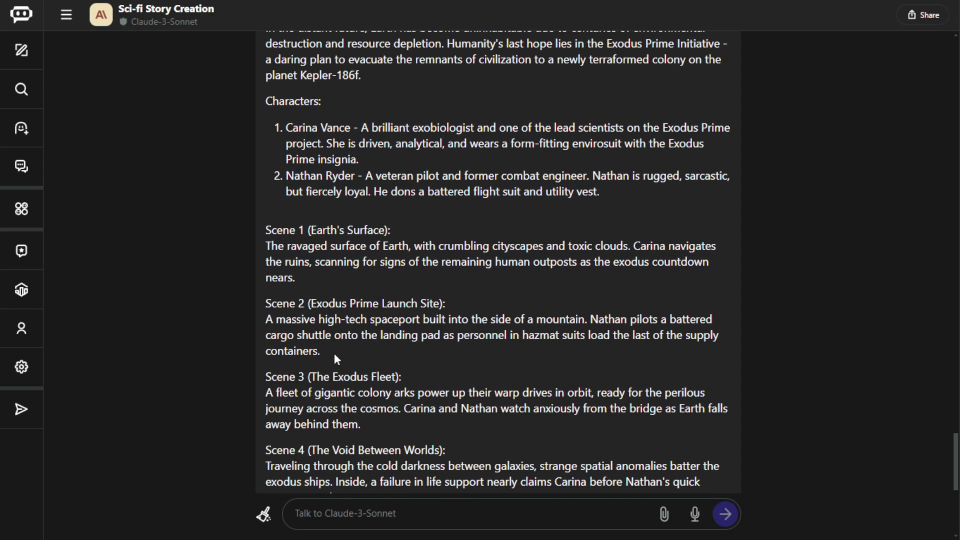
{"action": "left_click_drag", "start_coordinate": [334, 353], "coordinate": [265, 308]}
{"action": "key", "text": "ctrl+c"}
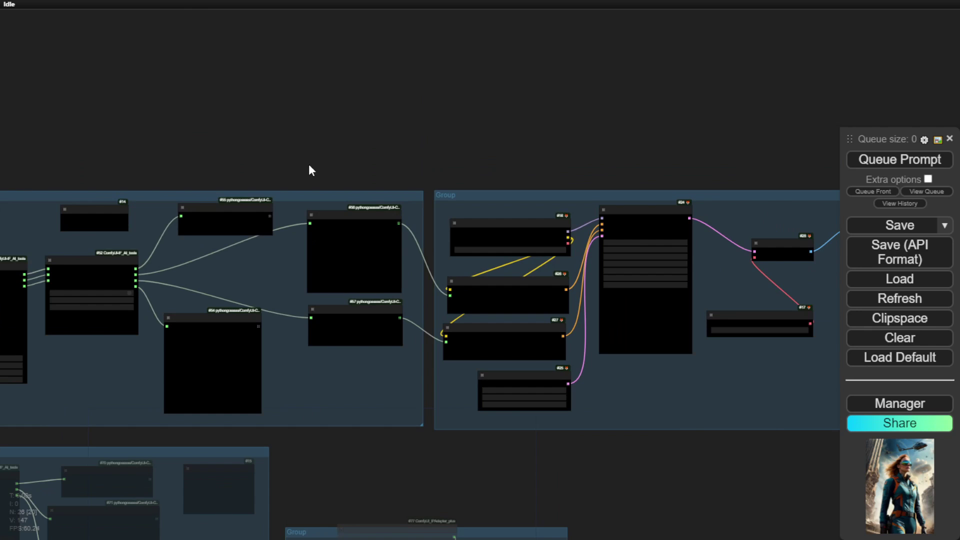
Move the LLM Text To Prompts group above the image group
{"action": "scroll", "coordinate": [463, 104], "scroll_direction": "up", "scroll_amount": 2}
{"action": "left_click_drag", "start_coordinate": [463, 104], "coordinate": [473, 98]}
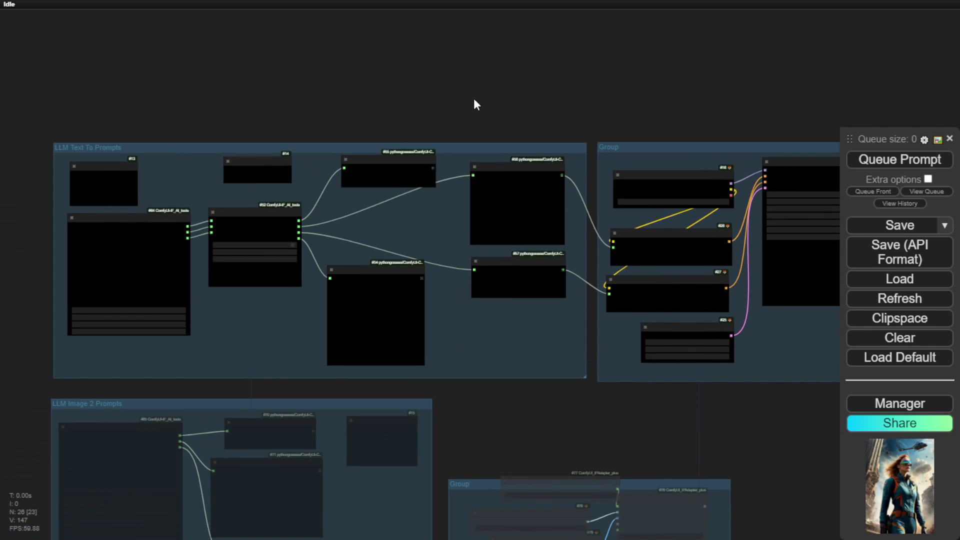
{"action": "left_click_drag", "start_coordinate": [615, 100], "coordinate": [260, 75]}
{"action": "scroll", "coordinate": [259, 82], "scroll_direction": "down", "scroll_amount": 5}
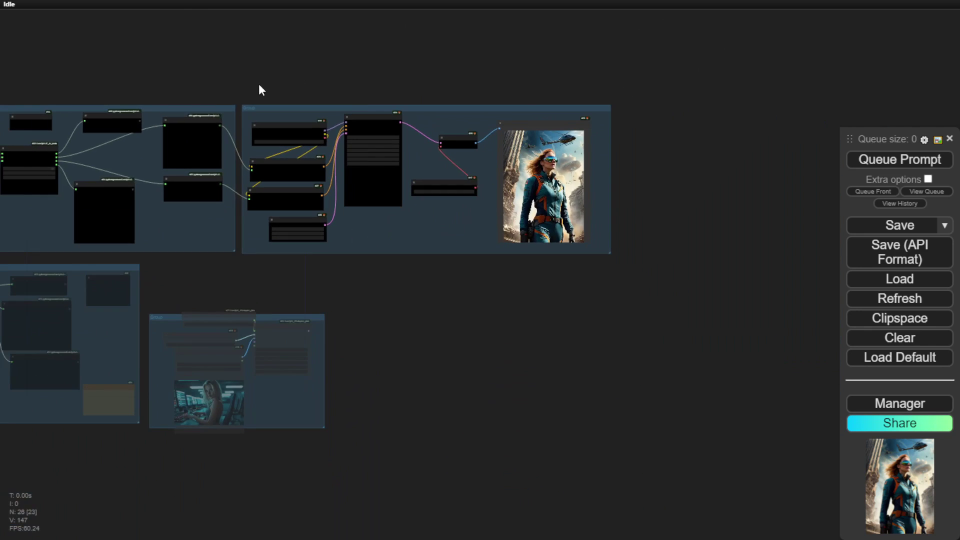
{"action": "left_click_drag", "start_coordinate": [208, 116], "coordinate": [566, 23]}
Replace the Scene 1 paragraph with the Scene 2 text and queue the prompt twice
{"action": "left_click_drag", "start_coordinate": [637, 26], "coordinate": [885, 123]}
{"action": "scroll", "coordinate": [615, 148], "scroll_direction": "up", "scroll_amount": 7}
{"action": "scroll", "coordinate": [200, 198], "scroll_direction": "up", "scroll_amount": 5}
{"action": "left_click_drag", "start_coordinate": [450, 300], "coordinate": [435, 334]}
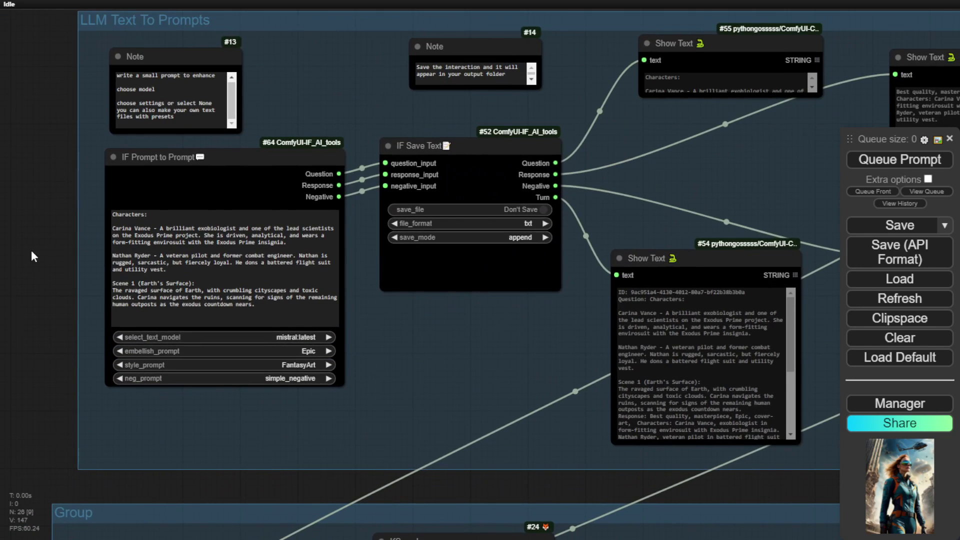
{"action": "left_click", "coordinate": [215, 262]}
{"action": "scroll", "coordinate": [85, 269], "scroll_direction": "up", "scroll_amount": 6}
{"action": "left_click_drag", "start_coordinate": [348, 354], "coordinate": [148, 289]}
{"action": "key", "text": "ctrl+v"}
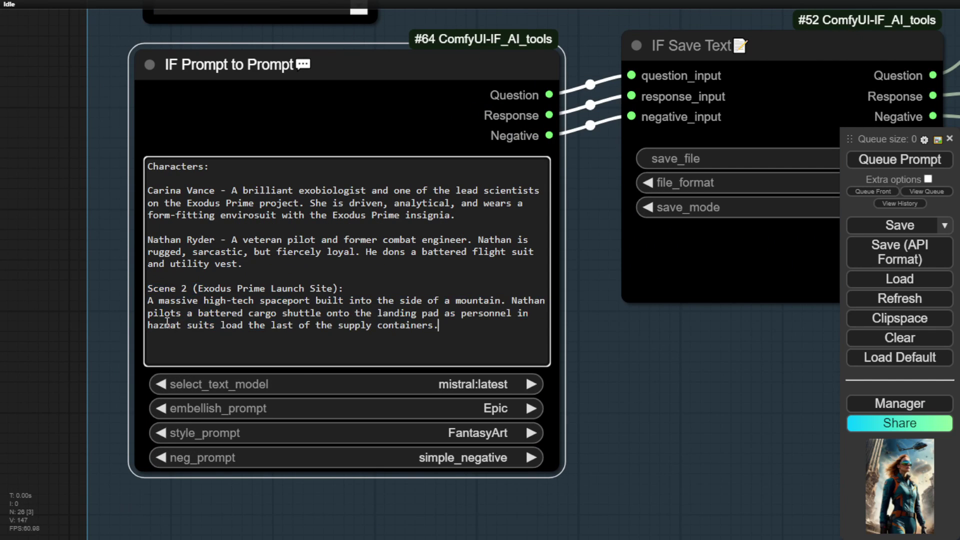
{"action": "left_click", "coordinate": [899, 159]}
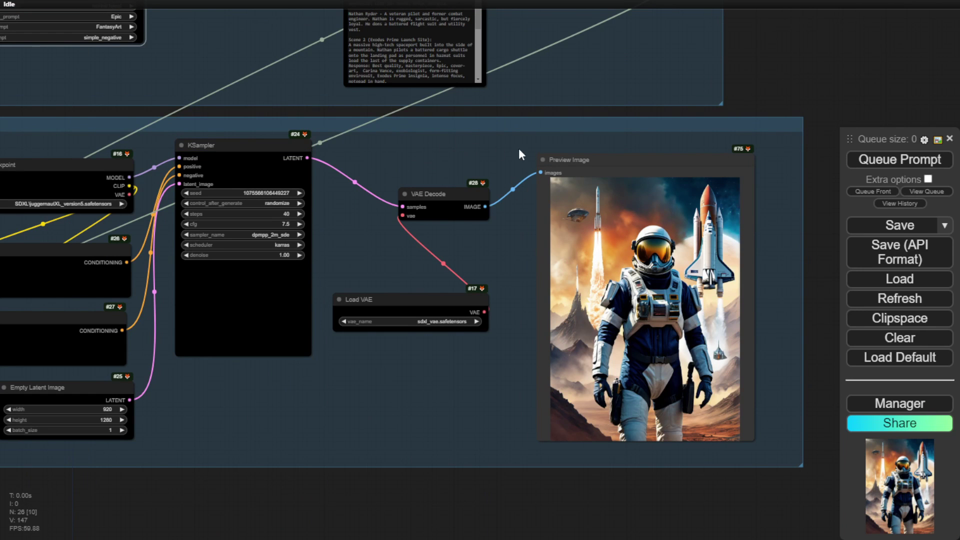
{"action": "left_click", "coordinate": [909, 163]}
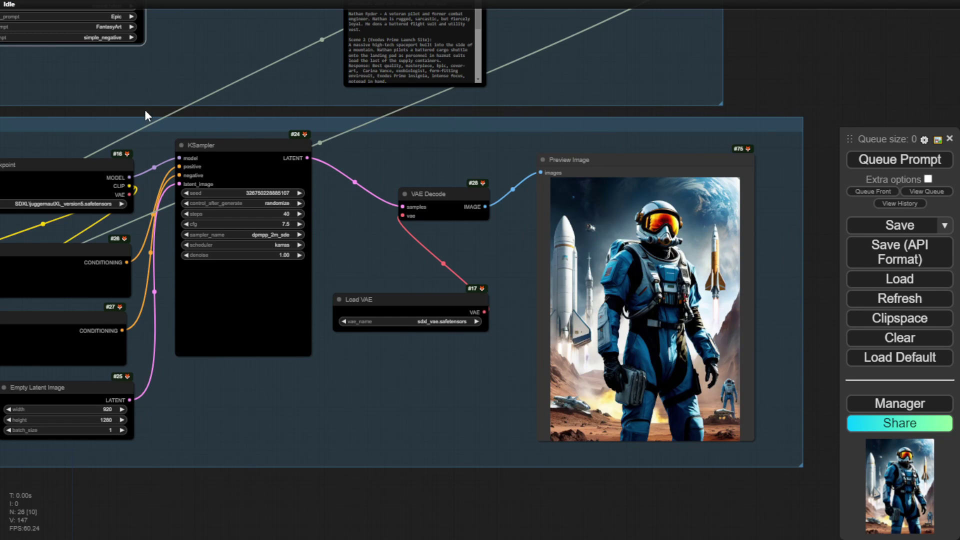
Check the spaceport sentence in the prompt, then view the astronaut-and-rocket preview image
{"action": "left_click_drag", "start_coordinate": [145, 109], "coordinate": [361, 292]}
{"action": "scroll", "coordinate": [316, 112], "scroll_direction": "up", "scroll_amount": 3}
{"action": "scroll", "coordinate": [158, 253], "scroll_direction": "up", "scroll_amount": 5}
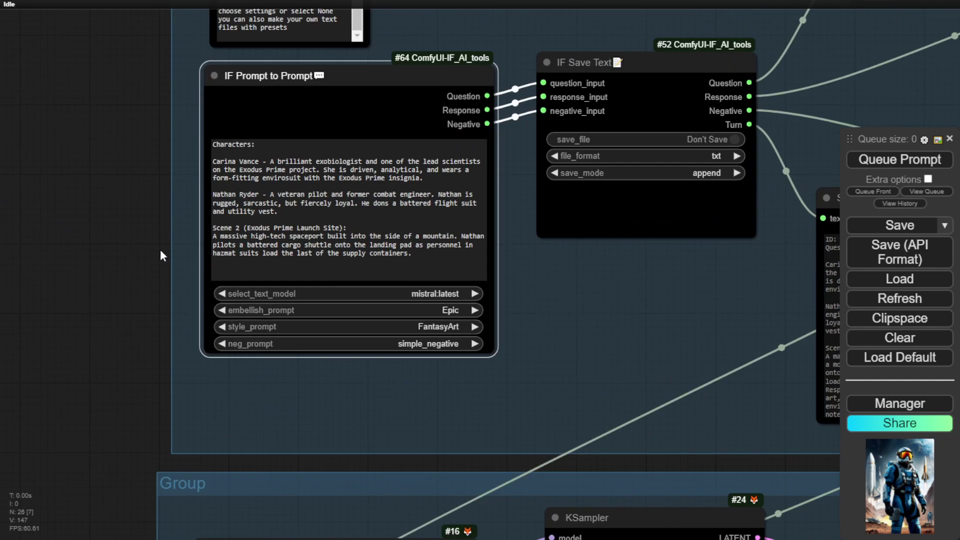
{"action": "left_click_drag", "start_coordinate": [257, 228], "coordinate": [563, 229]}
{"action": "left_click", "coordinate": [564, 229]}
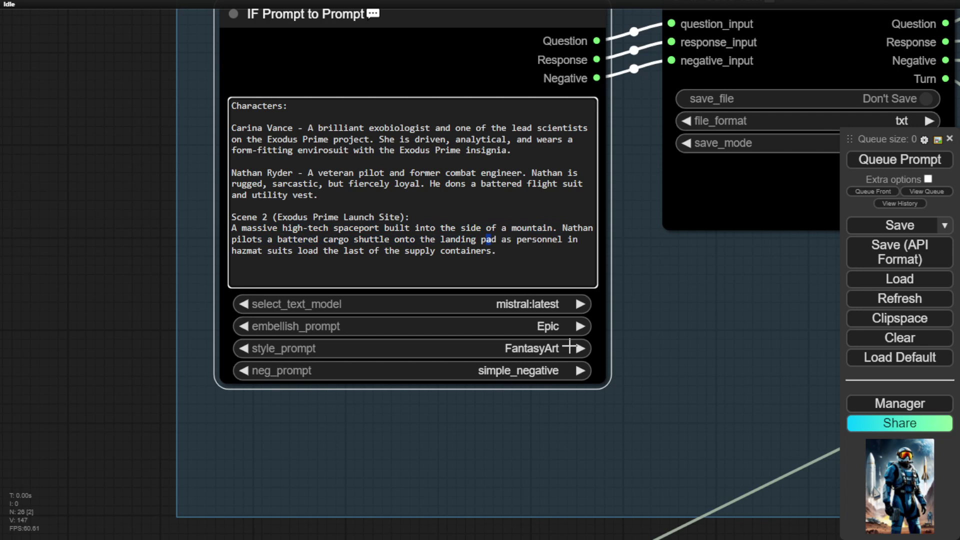
{"action": "left_click", "coordinate": [707, 378]}
{"action": "scroll", "coordinate": [707, 379], "scroll_direction": "down", "scroll_amount": 4}
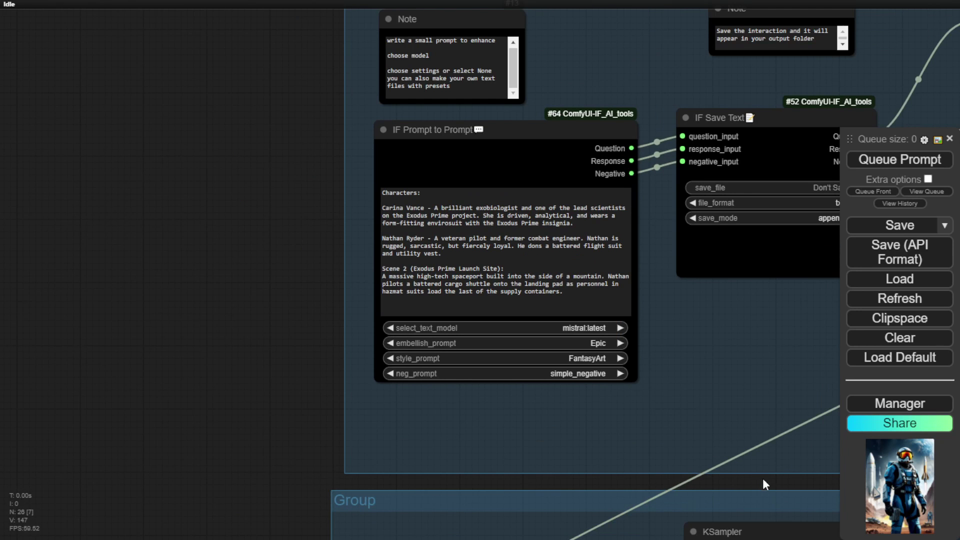
{"action": "left_click_drag", "start_coordinate": [762, 478], "coordinate": [287, 235]}
{"action": "scroll", "coordinate": [729, 340], "scroll_direction": "down", "scroll_amount": 3}
{"action": "left_click_drag", "start_coordinate": [766, 256], "coordinate": [490, 143]}
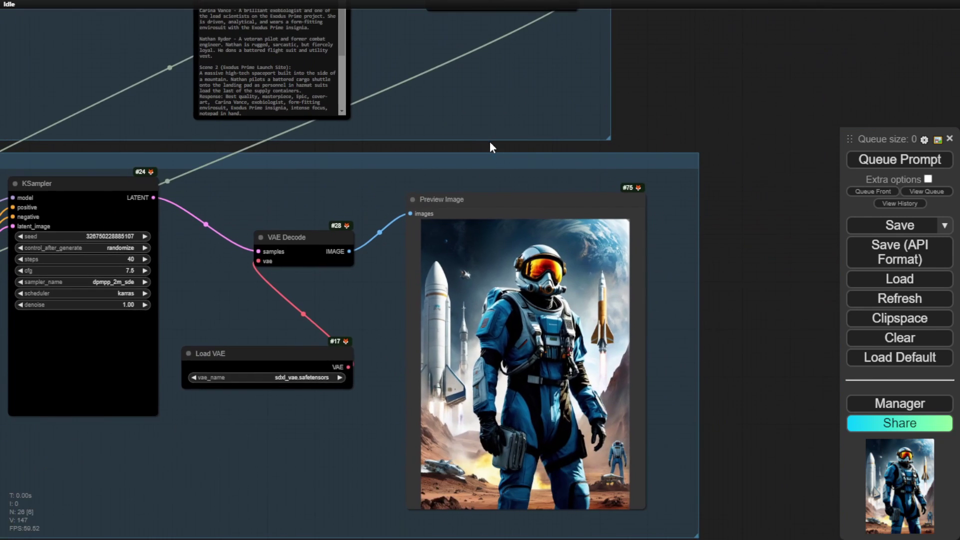
{"action": "scroll", "coordinate": [545, 383], "scroll_direction": "down", "scroll_amount": 2}
Save the astronaut image from the Preview Image node, then move down to the SVD video group
{"action": "right_click", "coordinate": [529, 351]}
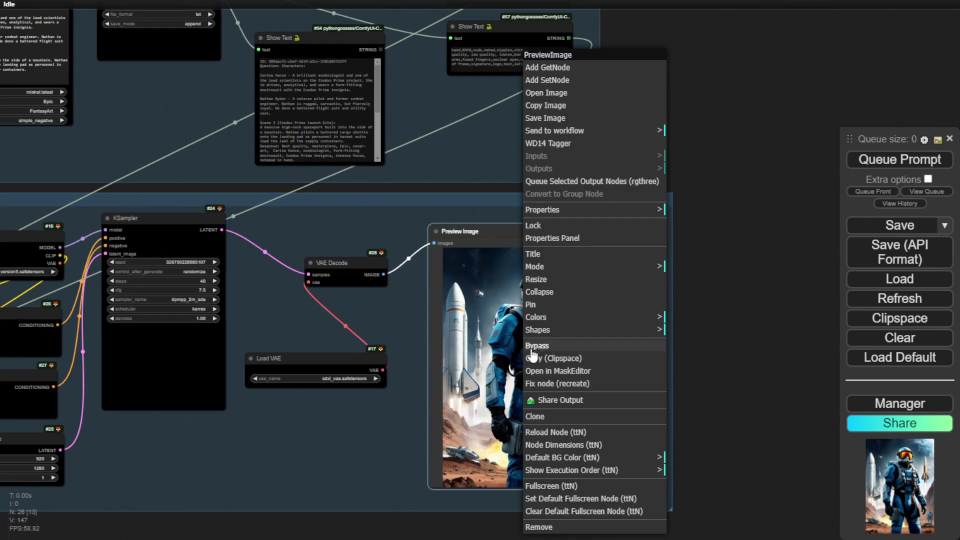
{"action": "left_click", "coordinate": [572, 117]}
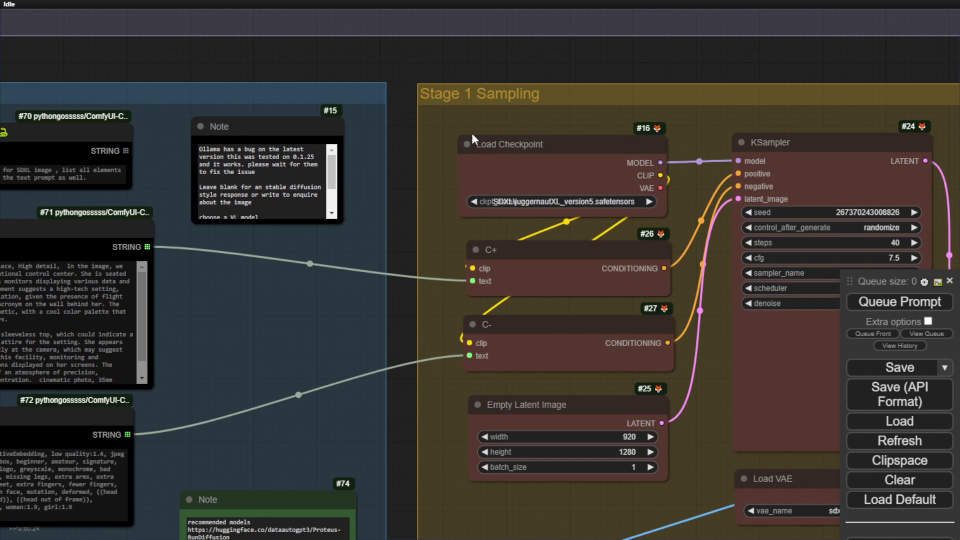
{"action": "scroll", "coordinate": [433, 161], "scroll_direction": "down", "scroll_amount": 8}
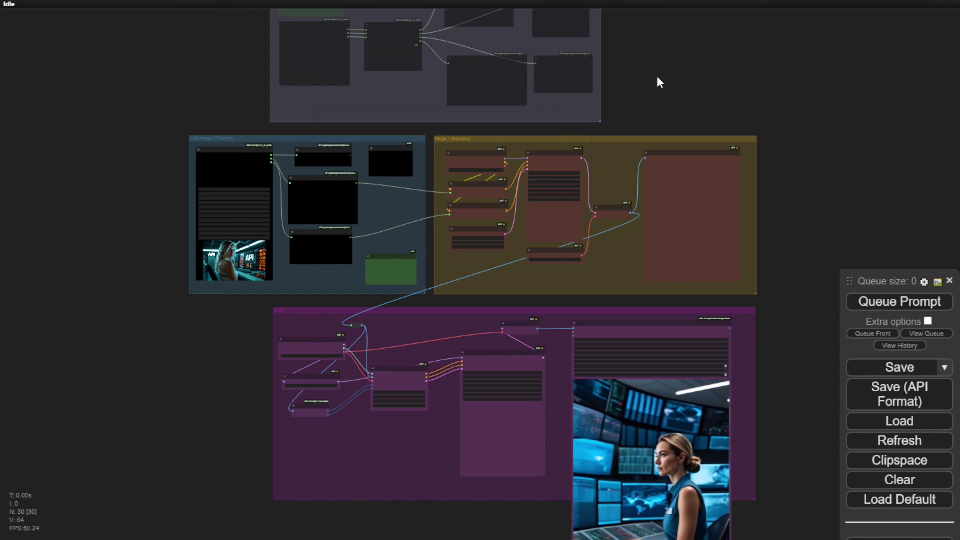
{"action": "left_click_drag", "start_coordinate": [664, 70], "coordinate": [665, 109]}
{"action": "scroll", "coordinate": [300, 303], "scroll_direction": "up", "scroll_amount": 7}
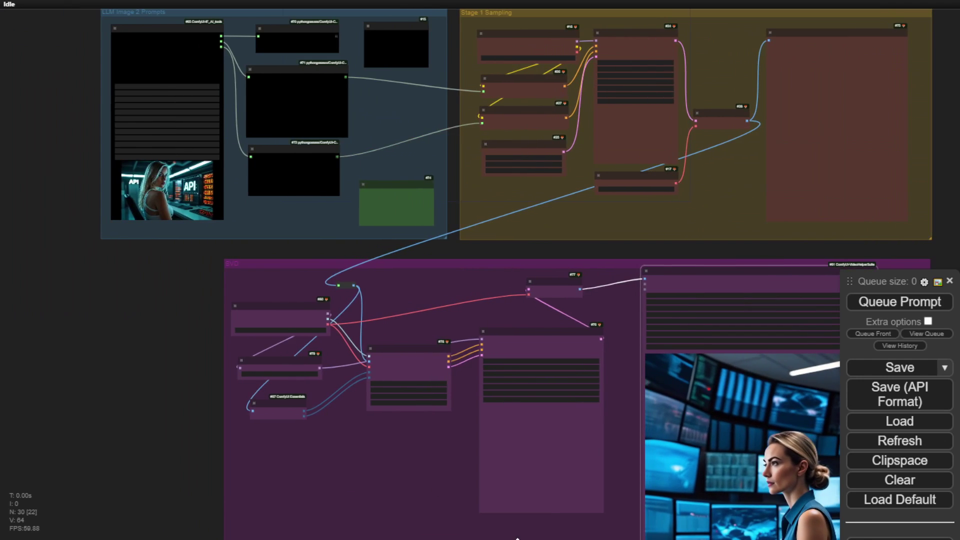
{"action": "scroll", "coordinate": [129, 243], "scroll_direction": "down", "scroll_amount": 3}
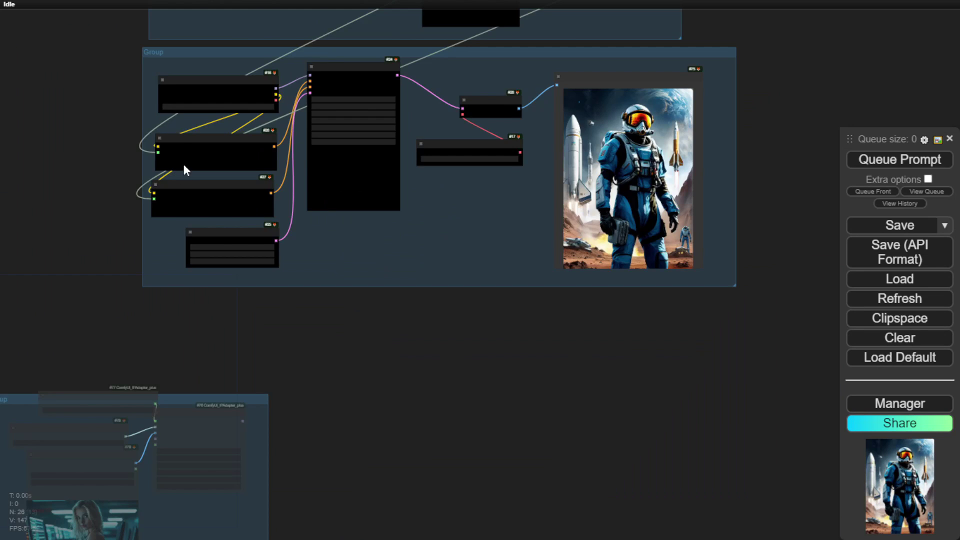
Move the LLM Image 2 Prompts group to the upper left with LLM Text To Prompts beneath it
{"action": "scroll", "coordinate": [86, 117], "scroll_direction": "up", "scroll_amount": 5}
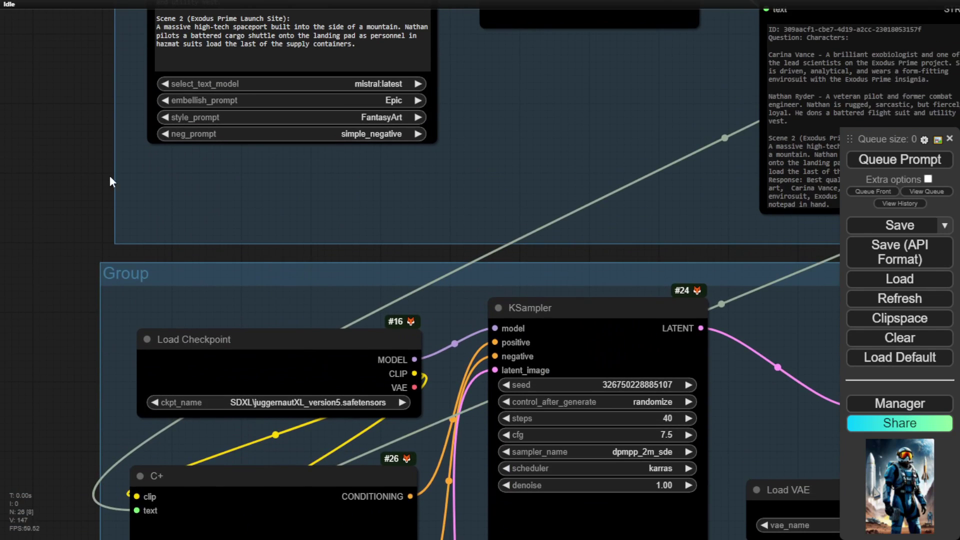
{"action": "left_click_drag", "start_coordinate": [109, 176], "coordinate": [47, 337]}
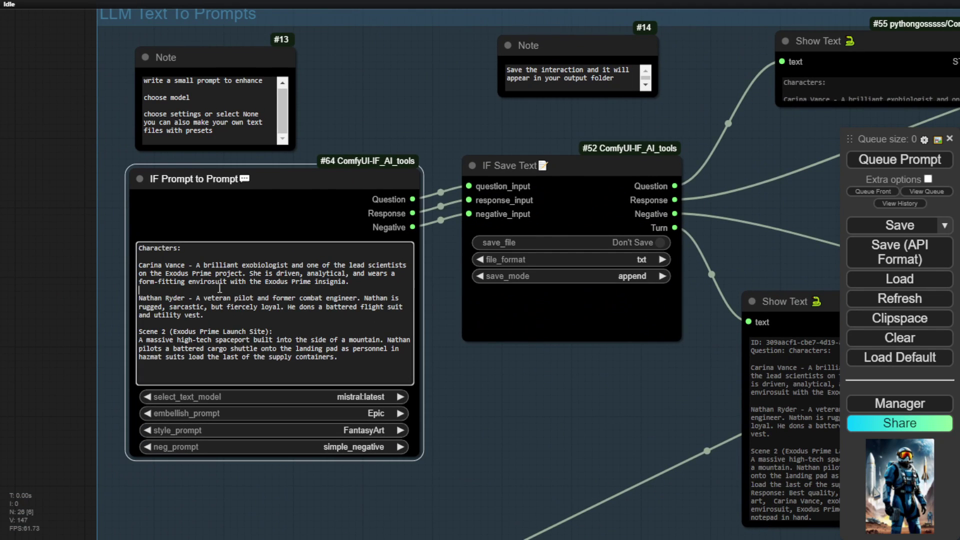
{"action": "key", "text": "ctrl+a"}
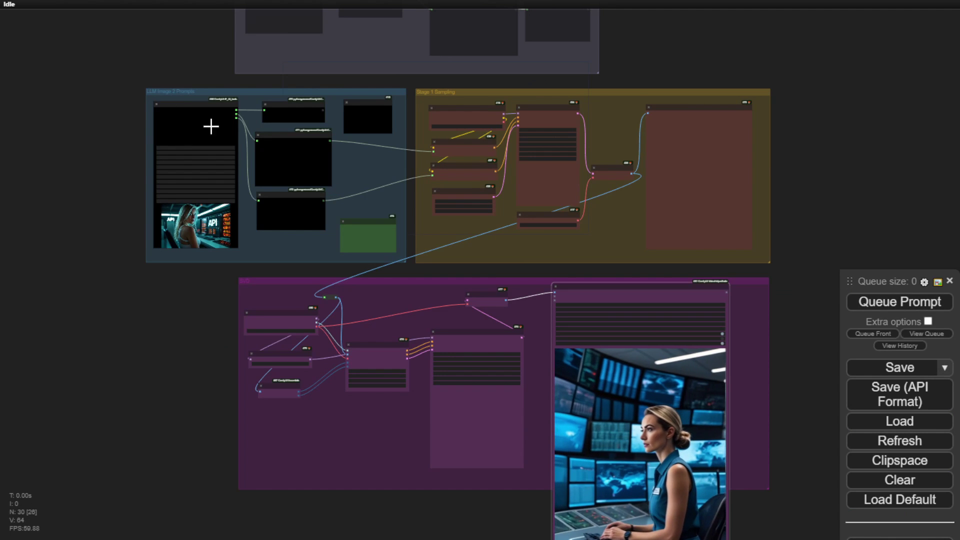
{"action": "scroll", "coordinate": [292, 95], "scroll_direction": "up", "scroll_amount": 8}
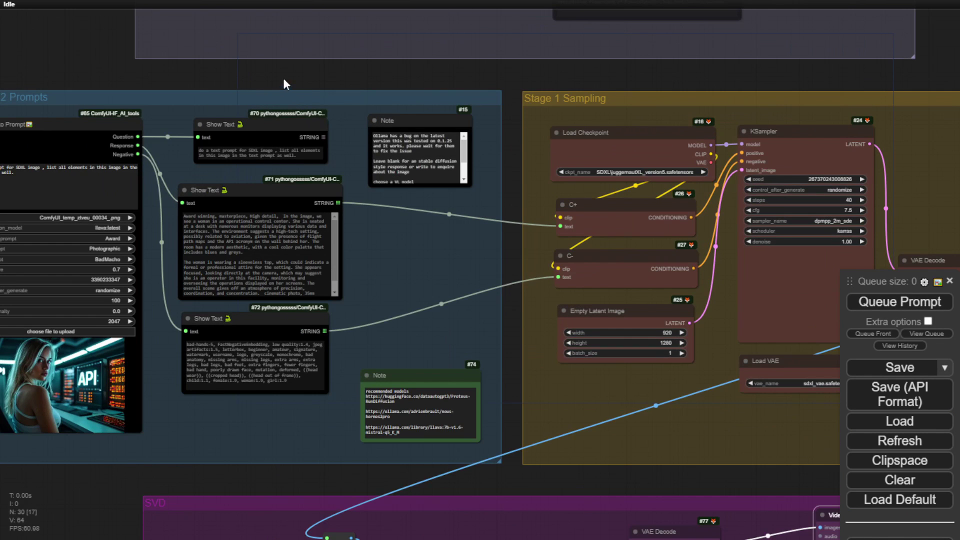
{"action": "left_click_drag", "start_coordinate": [290, 72], "coordinate": [462, 75]}
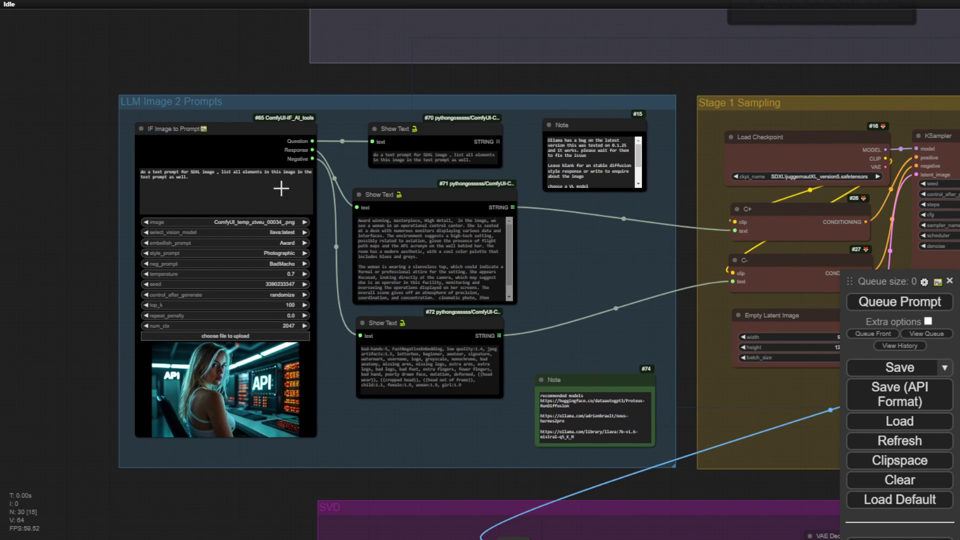
{"action": "scroll", "coordinate": [321, 235], "scroll_direction": "down", "scroll_amount": 8}
{"action": "left_click_drag", "start_coordinate": [442, 174], "coordinate": [129, 52]}
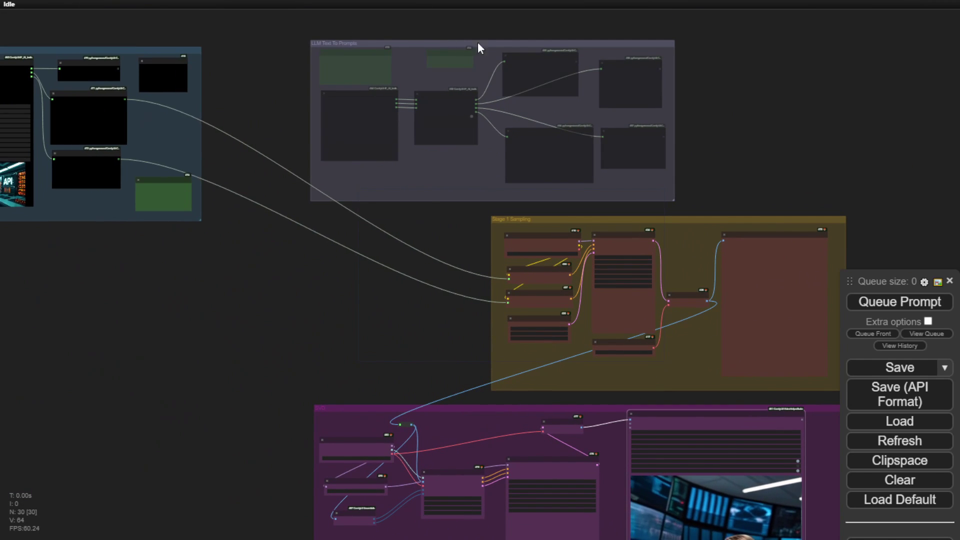
{"action": "left_click_drag", "start_coordinate": [484, 43], "coordinate": [381, 88]}
Set the LLM Text To Prompts group's nodes to Always and paste the story text into its prompt
{"action": "scroll", "coordinate": [241, 218], "scroll_direction": "up", "scroll_amount": 8}
{"action": "right_click", "coordinate": [263, 185]}
{"action": "left_click", "coordinate": [332, 294]}
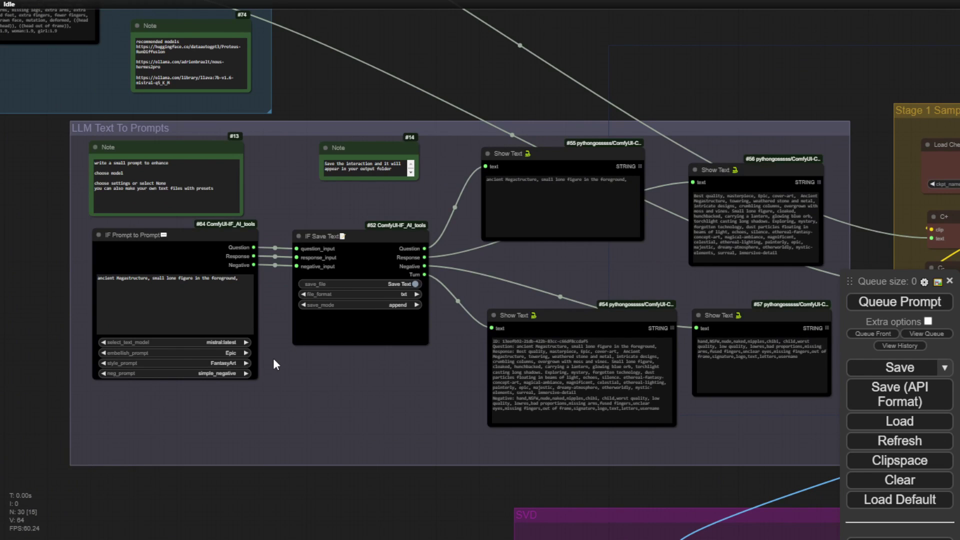
{"action": "scroll", "coordinate": [273, 360], "scroll_direction": "up", "scroll_amount": 6}
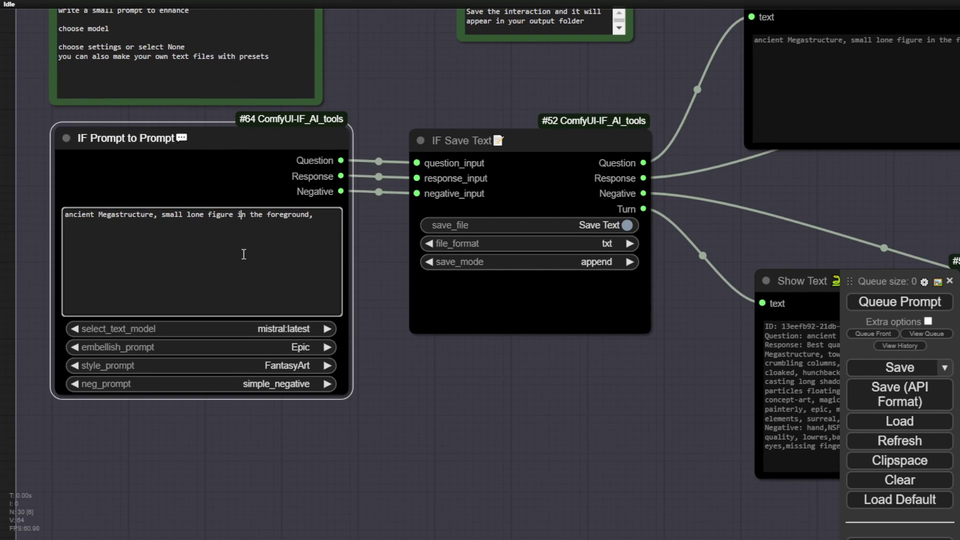
{"action": "key", "text": "ctrl+a"}
{"action": "key", "text": "ctrl+v"}
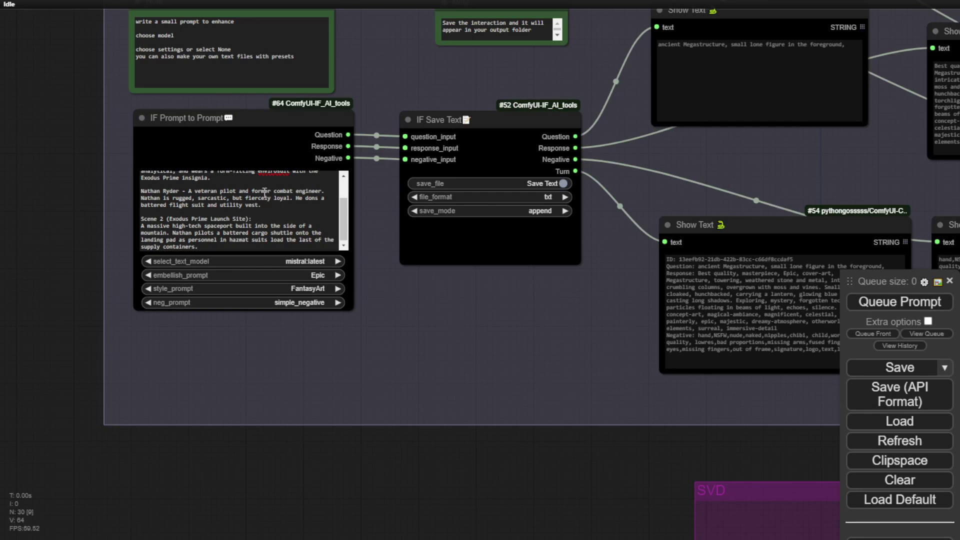
Enlarge the prompt node to show more of the story and paste in the replacement scene text
{"action": "scroll", "coordinate": [212, 200], "scroll_direction": "up", "scroll_amount": 1}
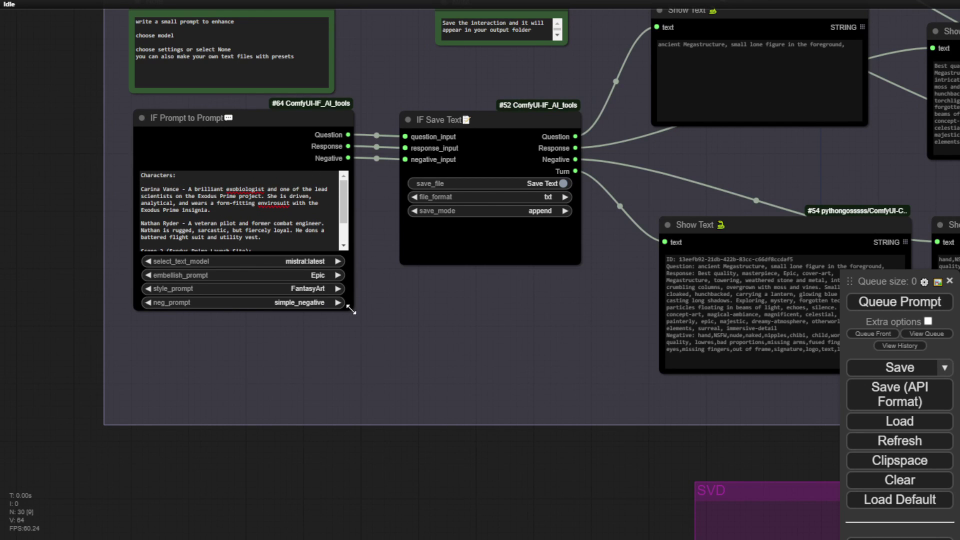
{"action": "left_click_drag", "start_coordinate": [351, 310], "coordinate": [360, 400]}
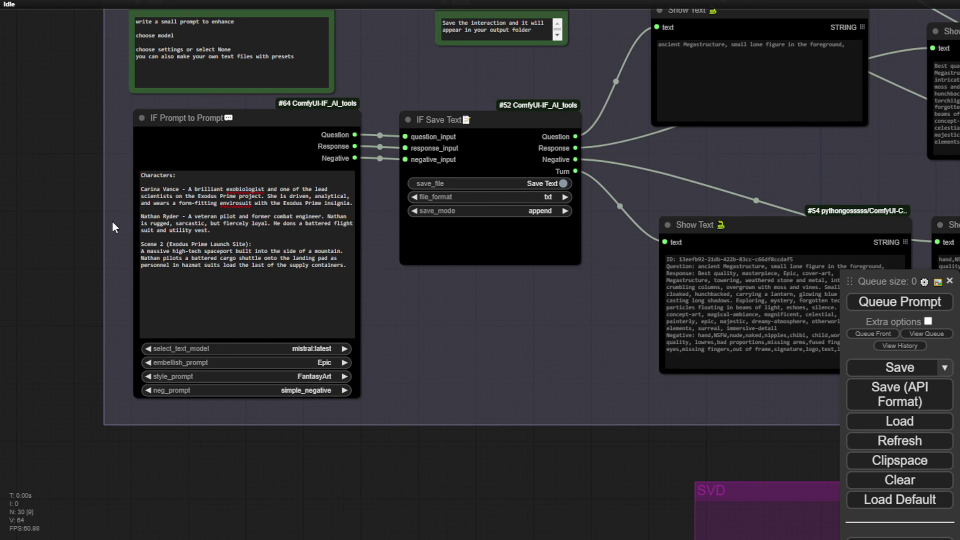
{"action": "scroll", "coordinate": [112, 220], "scroll_direction": "down", "scroll_amount": 1}
{"action": "scroll", "coordinate": [115, 229], "scroll_direction": "up", "scroll_amount": 3}
{"action": "key", "text": "ctrl+v"}
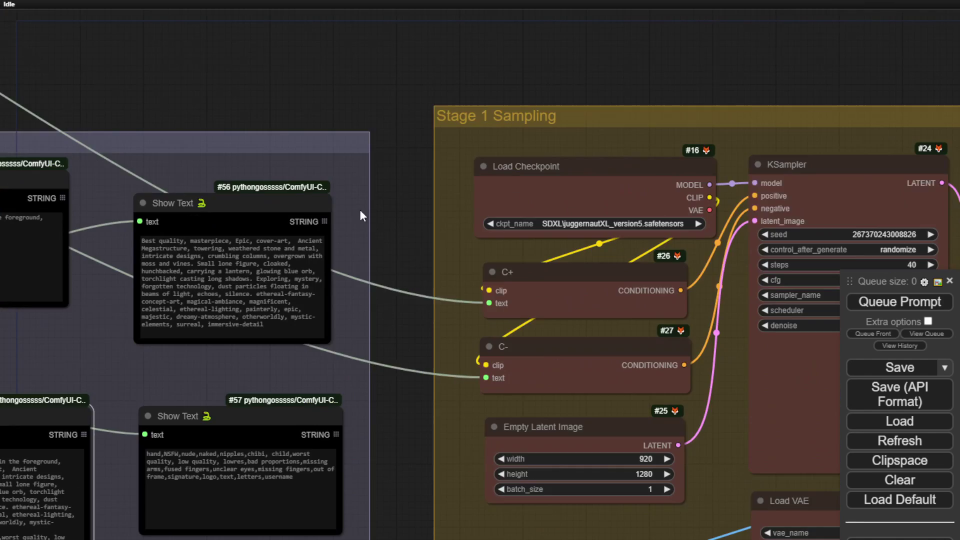
{"action": "scroll", "coordinate": [733, 289], "scroll_direction": "down", "scroll_amount": 5}
{"action": "scroll", "coordinate": [655, 17], "scroll_direction": "up", "scroll_amount": 2}
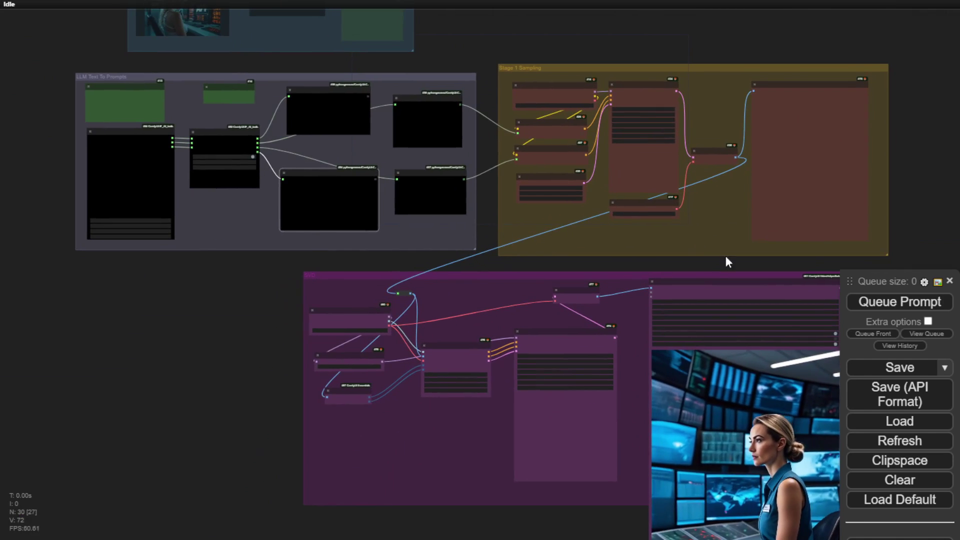
Queue the workflow and watch the Stage 1 preview render the goggled woman in a flight suit
{"action": "scroll", "coordinate": [649, 278], "scroll_direction": "up", "scroll_amount": 6}
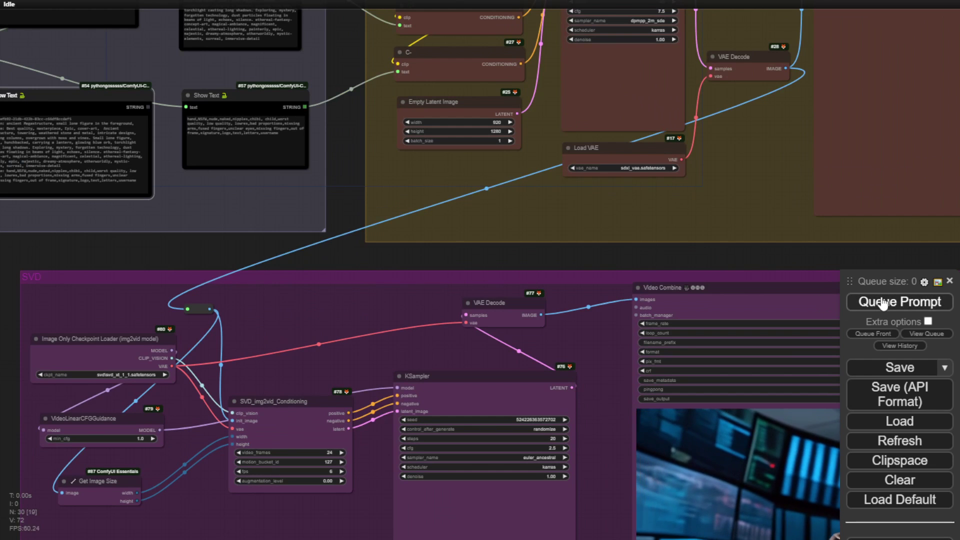
{"action": "left_click", "coordinate": [900, 301]}
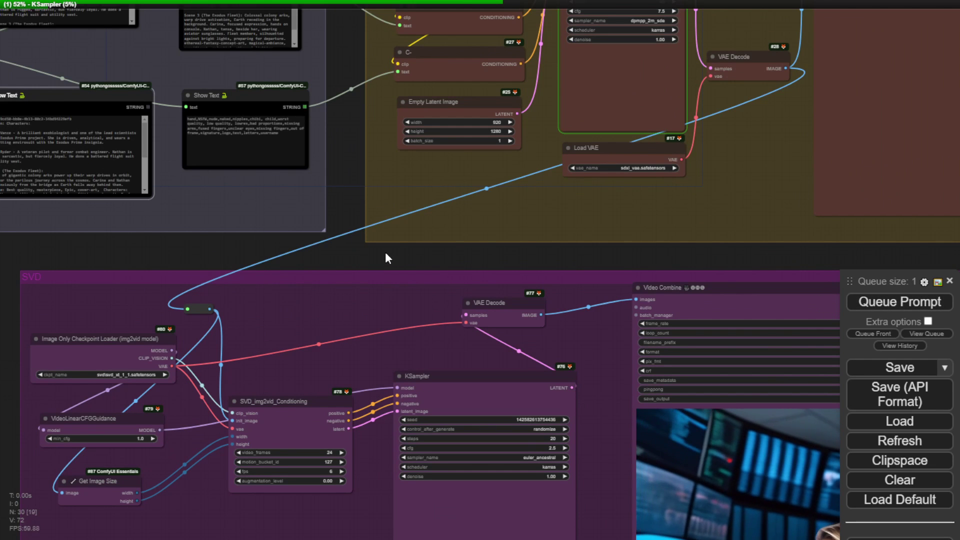
{"action": "left_click_drag", "start_coordinate": [385, 251], "coordinate": [402, 466]}
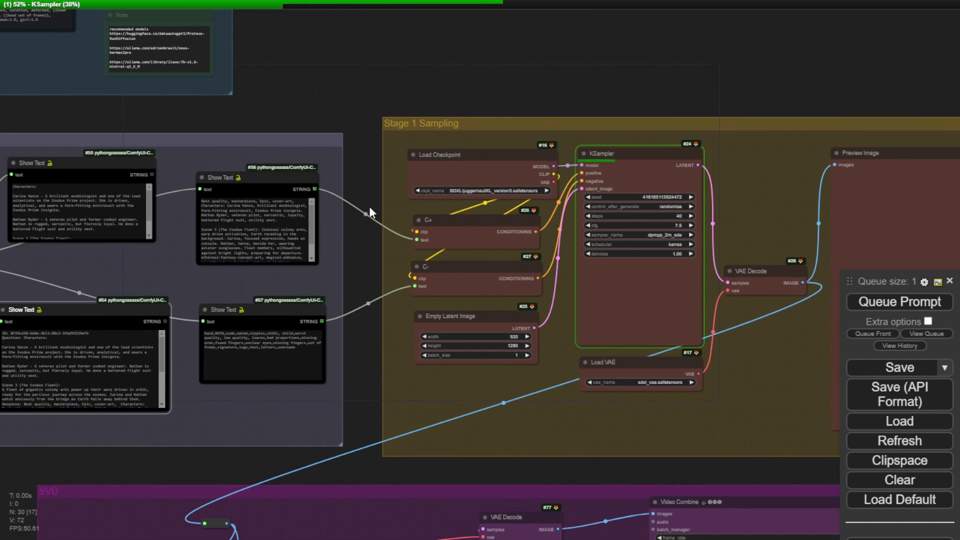
{"action": "left_click_drag", "start_coordinate": [364, 182], "coordinate": [619, 148]}
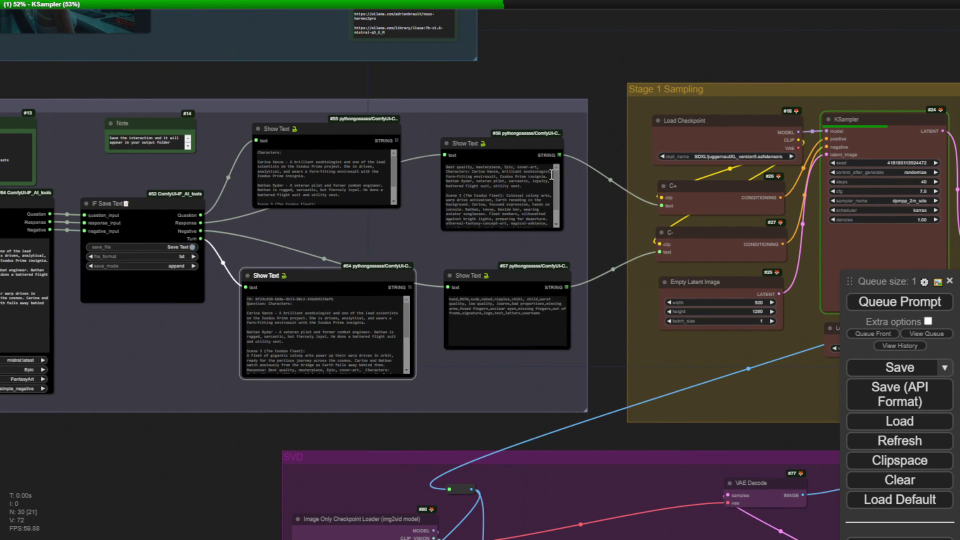
{"action": "scroll", "coordinate": [614, 131], "scroll_direction": "up", "scroll_amount": 7}
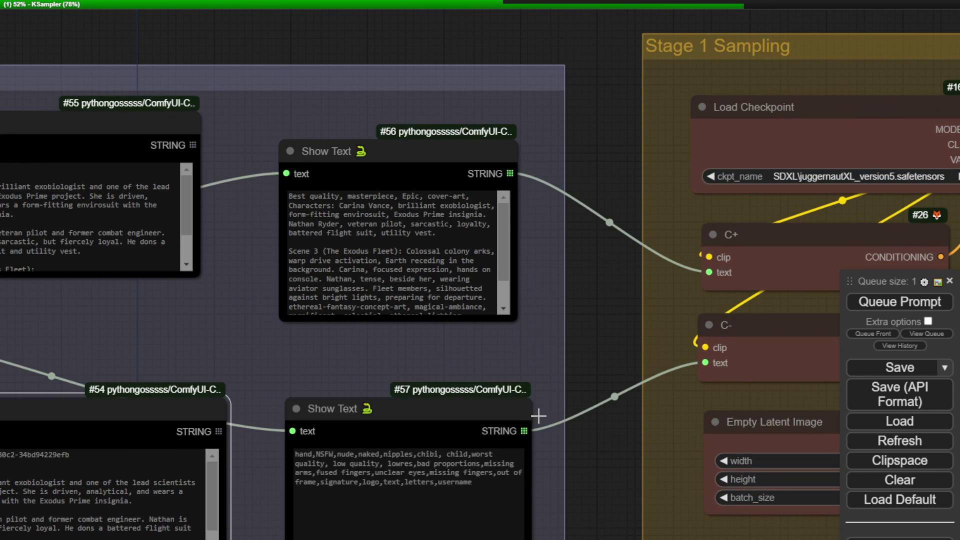
{"action": "scroll", "coordinate": [602, 484], "scroll_direction": "down", "scroll_amount": 2}
{"action": "left_click_drag", "start_coordinate": [602, 484], "coordinate": [332, 339]}
{"action": "scroll", "coordinate": [465, 293], "scroll_direction": "up", "scroll_amount": 2}
{"action": "left_click_drag", "start_coordinate": [716, 454], "coordinate": [409, 474]}
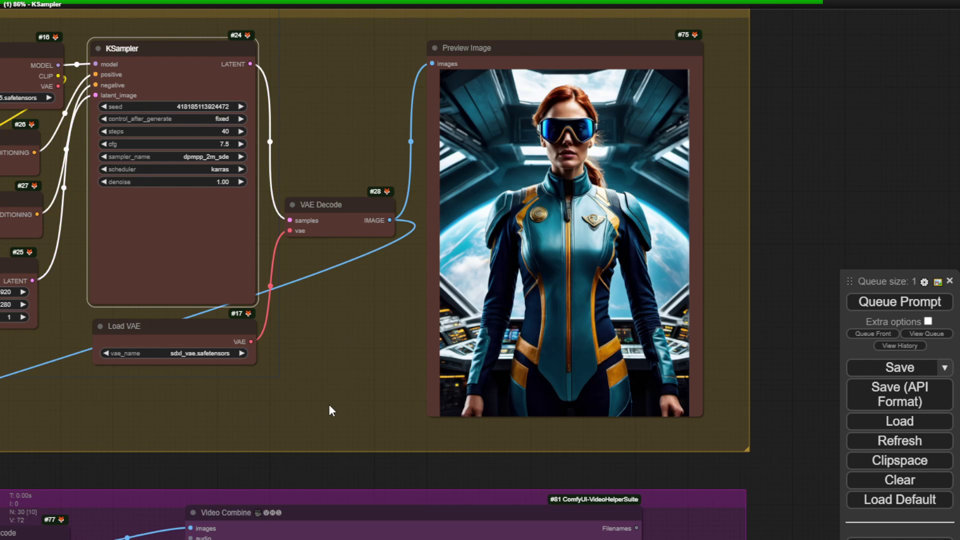
Follow the SVD group's loader, conditioning and sampler nodes through to the animating Video Combine output
{"action": "scroll", "coordinate": [330, 410], "scroll_direction": "down", "scroll_amount": 2}
{"action": "scroll", "coordinate": [400, 450], "scroll_direction": "down", "scroll_amount": 4}
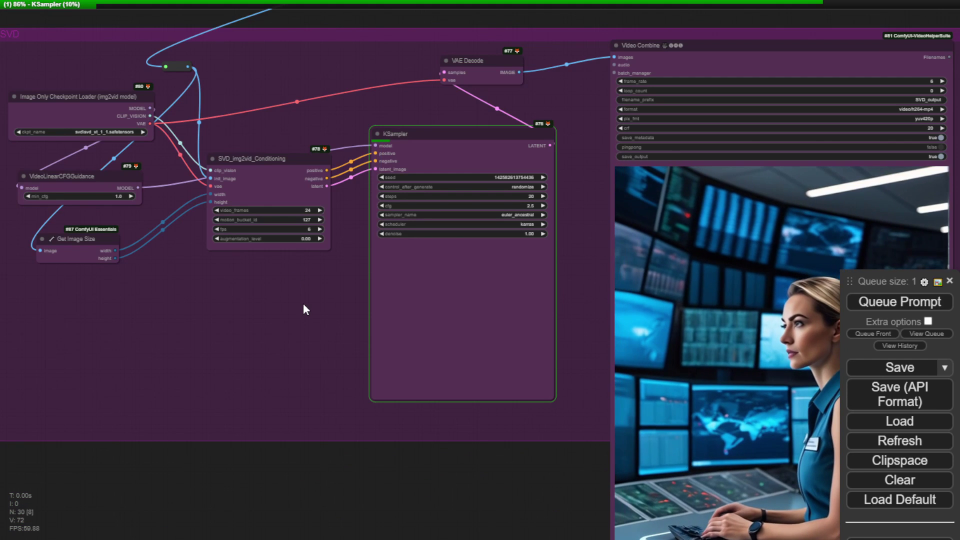
{"action": "scroll", "coordinate": [301, 307], "scroll_direction": "down", "scroll_amount": 2}
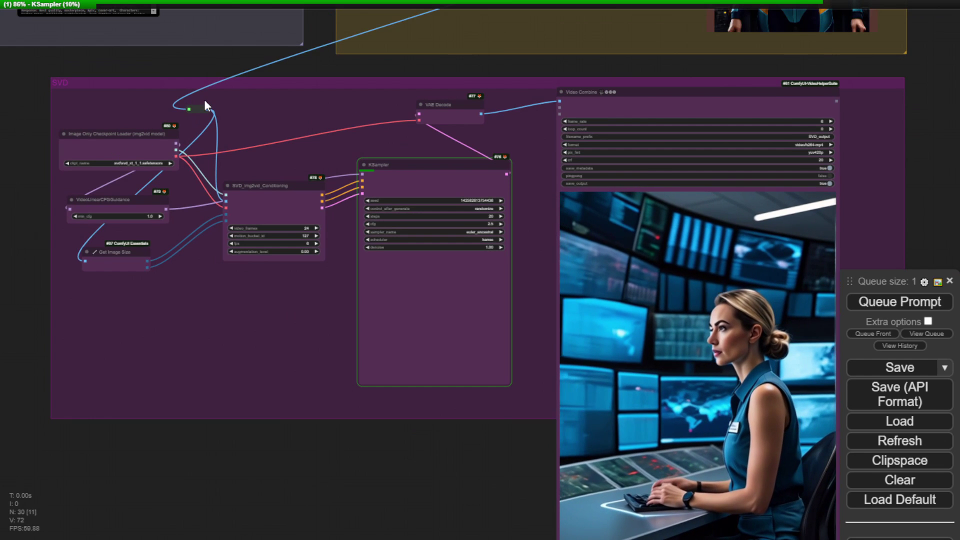
{"action": "scroll", "coordinate": [361, 175], "scroll_direction": "up", "scroll_amount": 3}
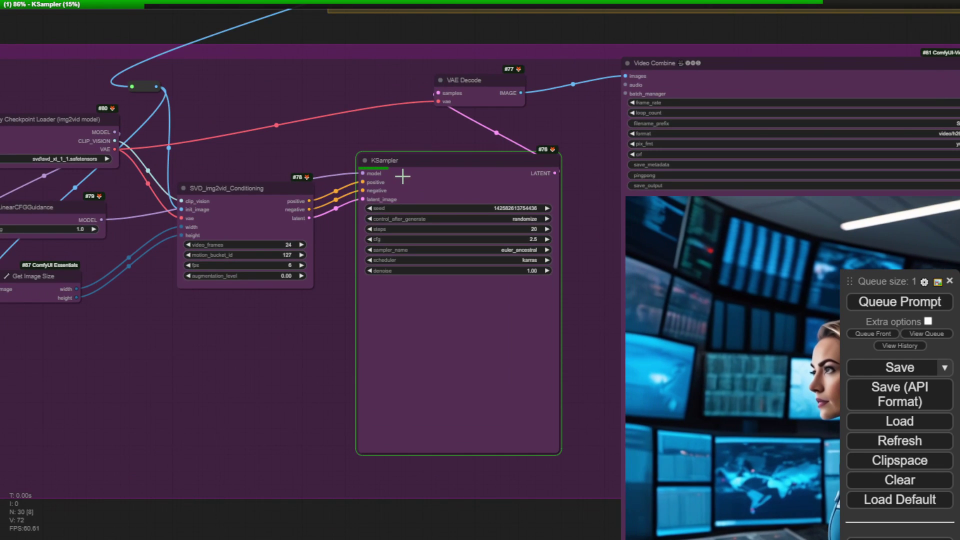
{"action": "scroll", "coordinate": [451, 208], "scroll_direction": "up", "scroll_amount": 3}
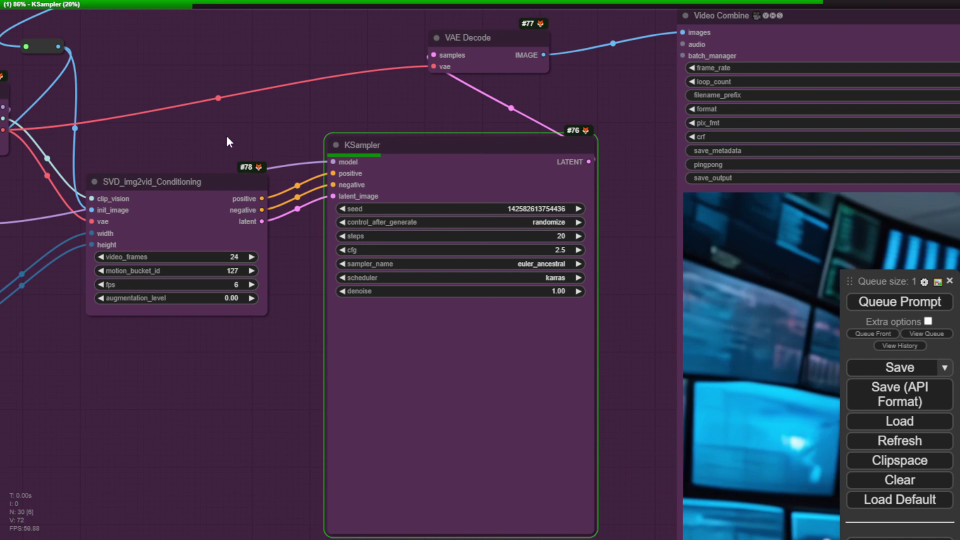
{"action": "left_click_drag", "start_coordinate": [224, 137], "coordinate": [352, 173]}
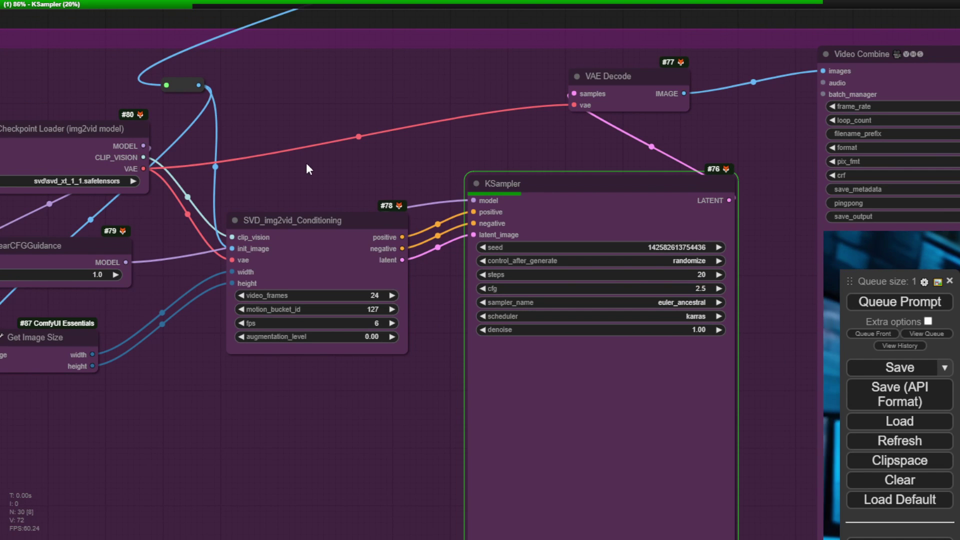
{"action": "scroll", "coordinate": [307, 168], "scroll_direction": "down", "scroll_amount": 2}
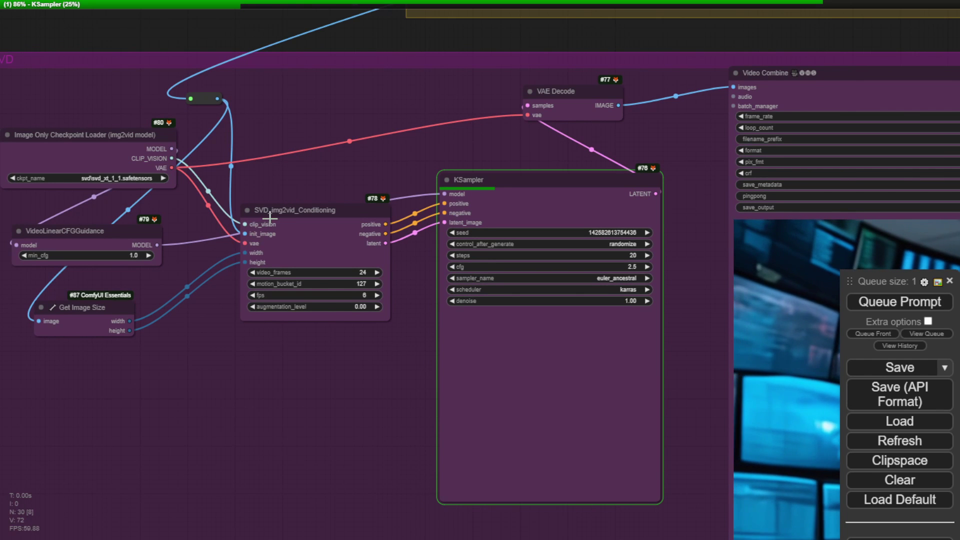
{"action": "scroll", "coordinate": [255, 234], "scroll_direction": "up", "scroll_amount": 2}
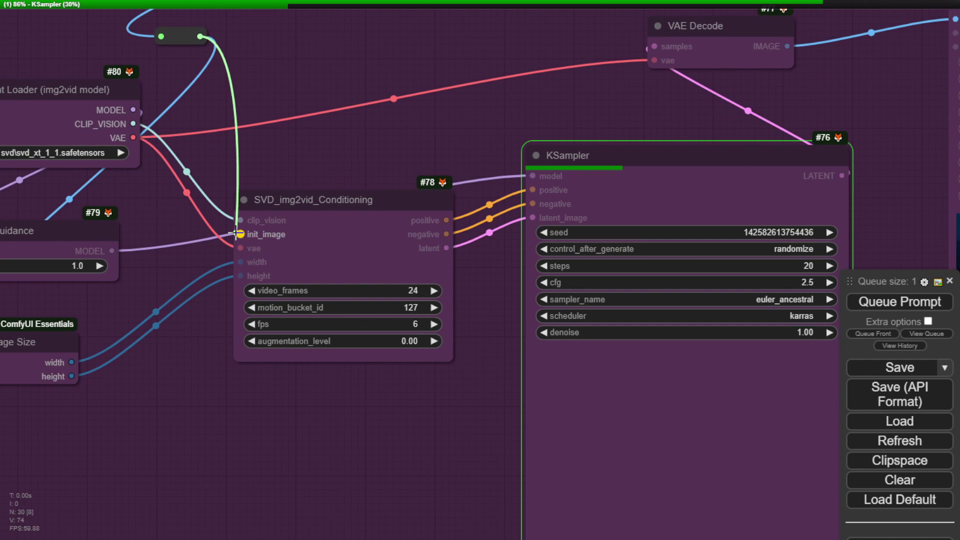
{"action": "left_click_drag", "start_coordinate": [206, 358], "coordinate": [400, 384]}
{"action": "scroll", "coordinate": [400, 384], "scroll_direction": "down", "scroll_amount": 1}
{"action": "scroll", "coordinate": [240, 224], "scroll_direction": "up", "scroll_amount": 1}
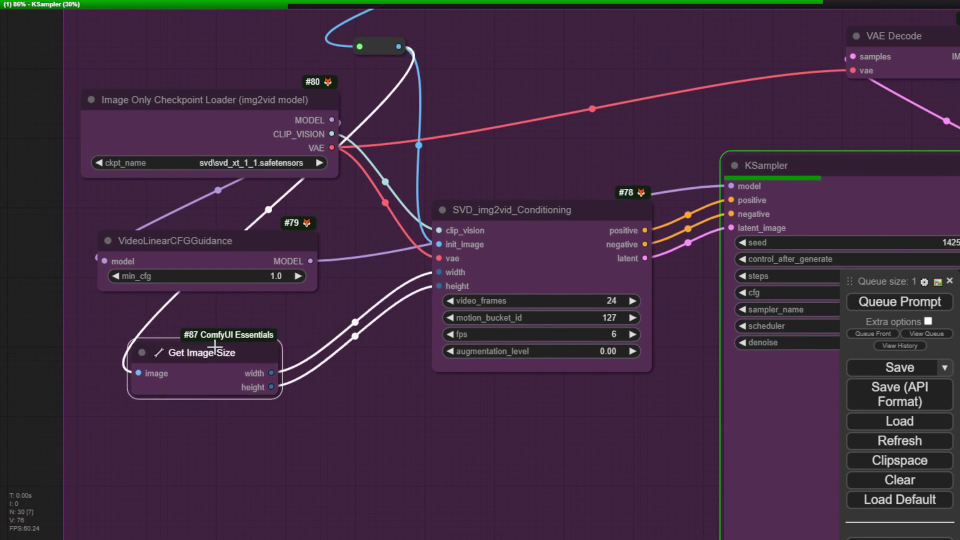
{"action": "left_click_drag", "start_coordinate": [215, 352], "coordinate": [216, 347]}
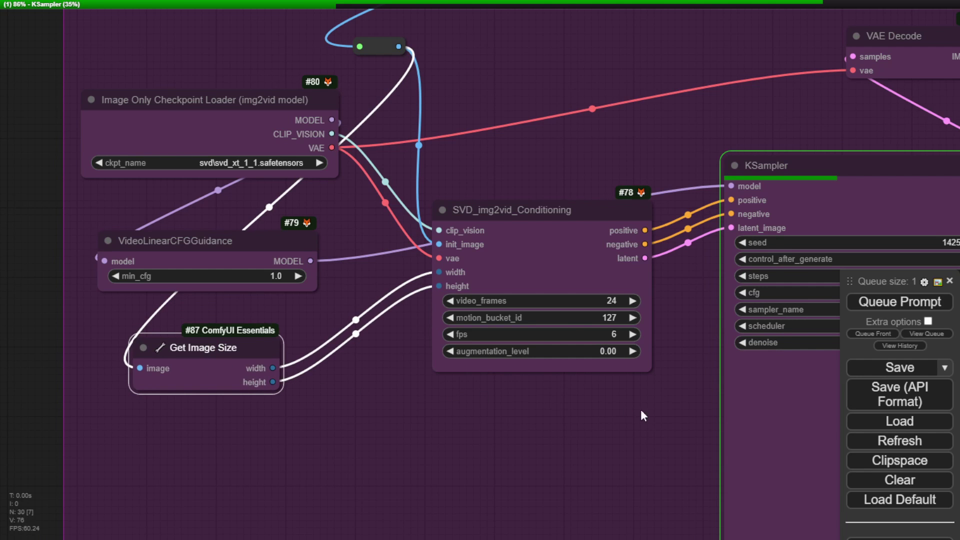
{"action": "left_click_drag", "start_coordinate": [656, 419], "coordinate": [279, 370]}
{"action": "scroll", "coordinate": [274, 369], "scroll_direction": "down", "scroll_amount": 4}
{"action": "scroll", "coordinate": [576, 188], "scroll_direction": "up", "scroll_amount": 4}
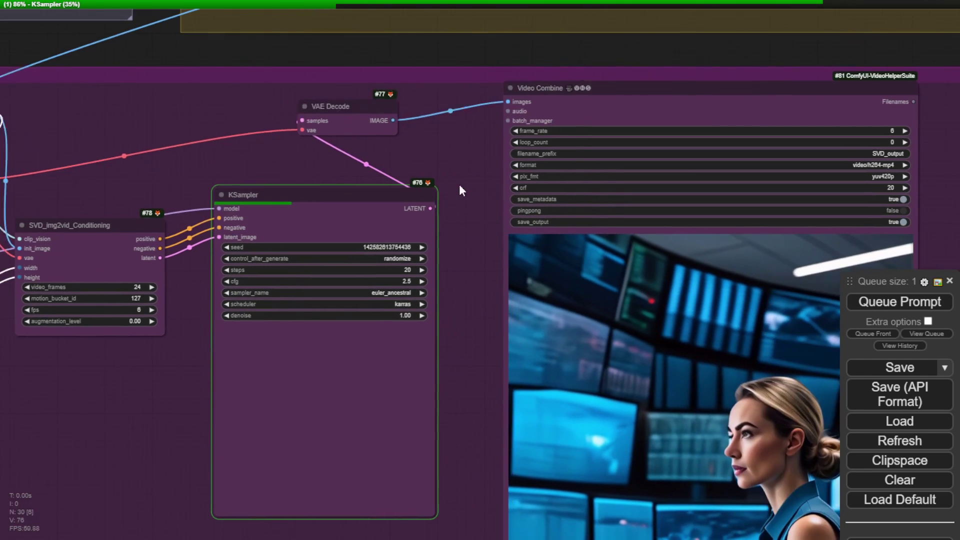
{"action": "left_click_drag", "start_coordinate": [455, 191], "coordinate": [452, 192]}
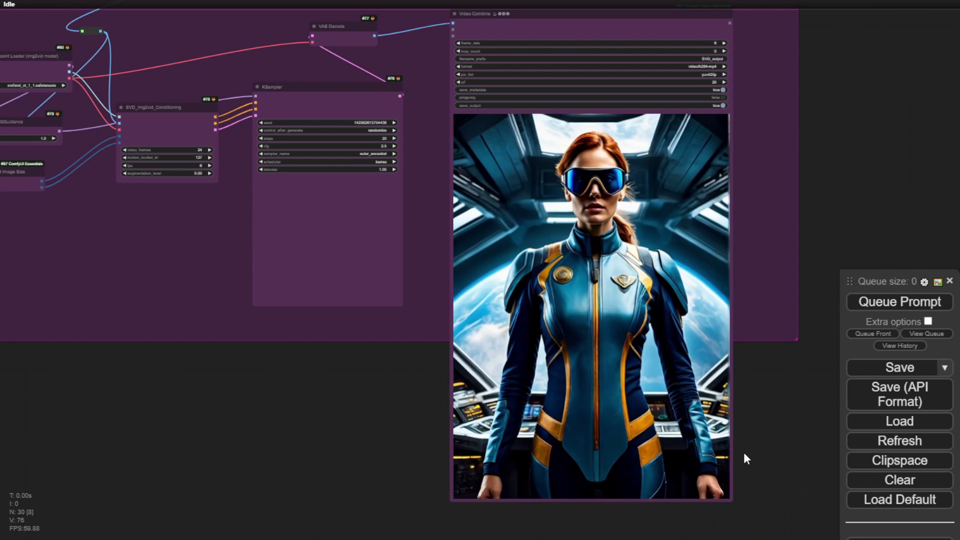
Pan from the Stage 1 image to the playing SVD video and the group's left-hand loader nodes
{"action": "left_click_drag", "start_coordinate": [849, 47], "coordinate": [827, 478]}
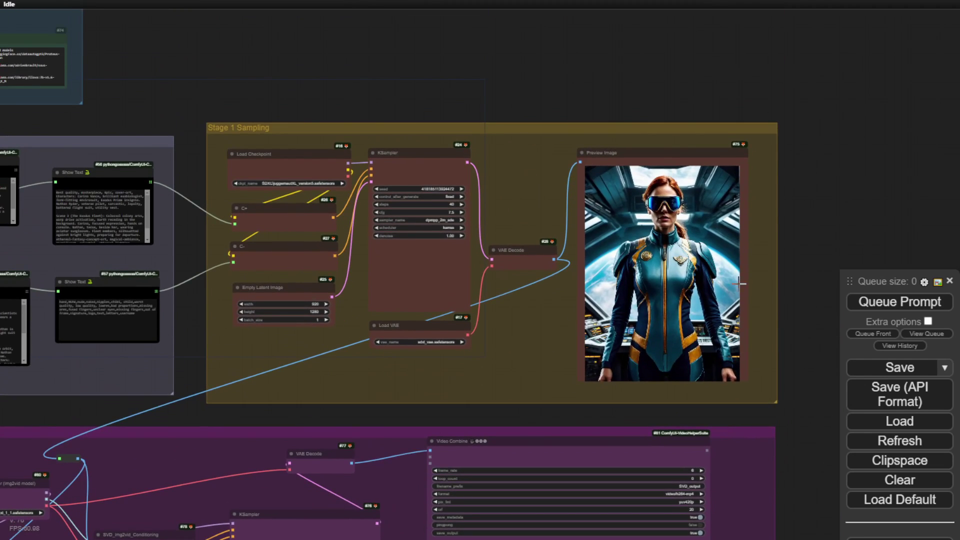
{"action": "scroll", "coordinate": [739, 283], "scroll_direction": "up", "scroll_amount": 5}
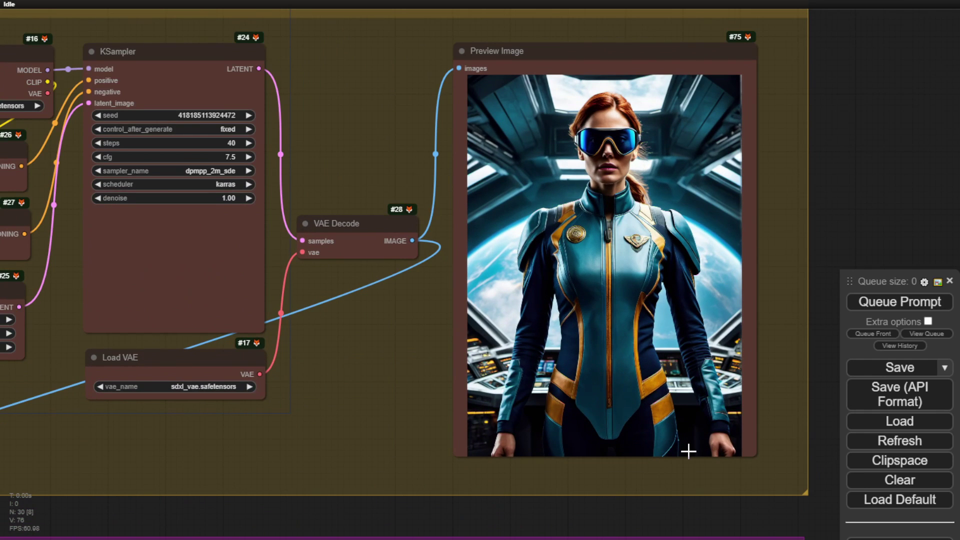
{"action": "scroll", "coordinate": [688, 452], "scroll_direction": "down", "scroll_amount": 5}
{"action": "left_click_drag", "start_coordinate": [735, 471], "coordinate": [733, 176]}
{"action": "scroll", "coordinate": [635, 293], "scroll_direction": "down", "scroll_amount": 2}
{"action": "left_click_drag", "start_coordinate": [727, 309], "coordinate": [647, 231]}
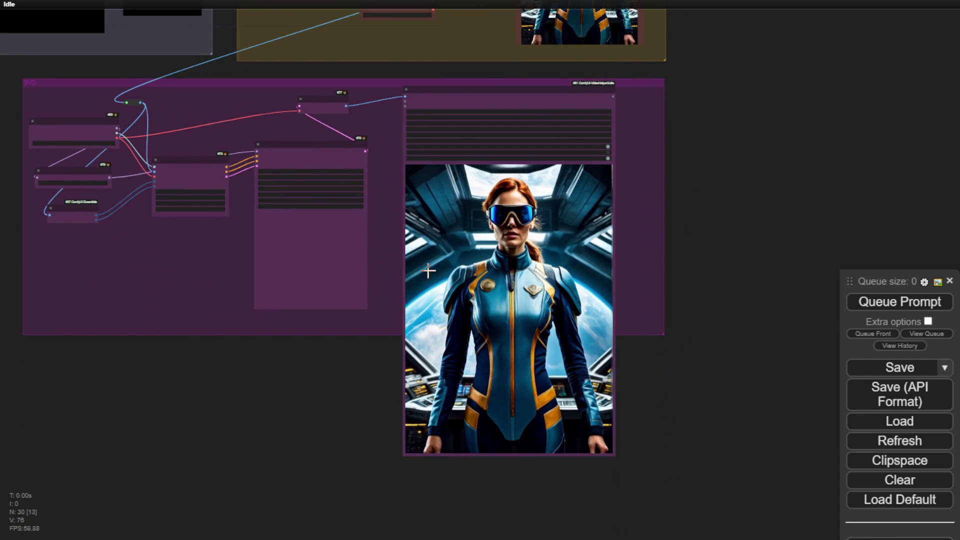
{"action": "scroll", "coordinate": [430, 272], "scroll_direction": "up", "scroll_amount": 3}
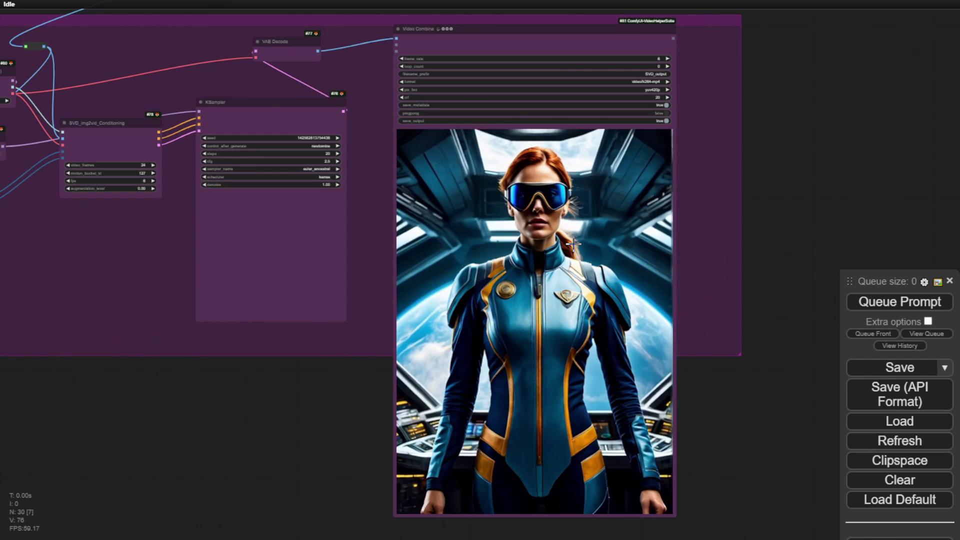
{"action": "left_click_drag", "start_coordinate": [265, 412], "coordinate": [611, 450]}
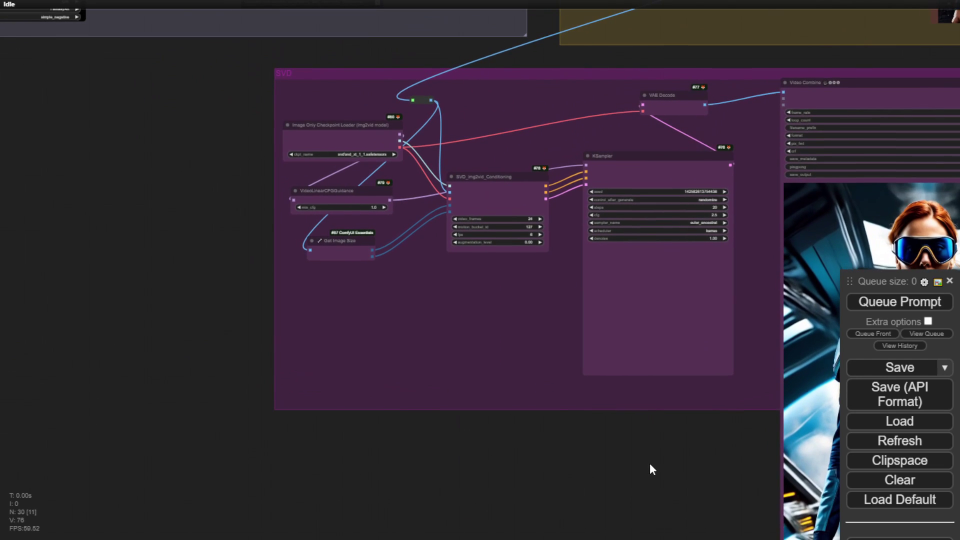
{"action": "left_click_drag", "start_coordinate": [416, 44], "coordinate": [364, 128]}
Add a Load Image node, found by searching 'load', wired into the SVD image reroute
{"action": "right_click", "coordinate": [121, 202]}
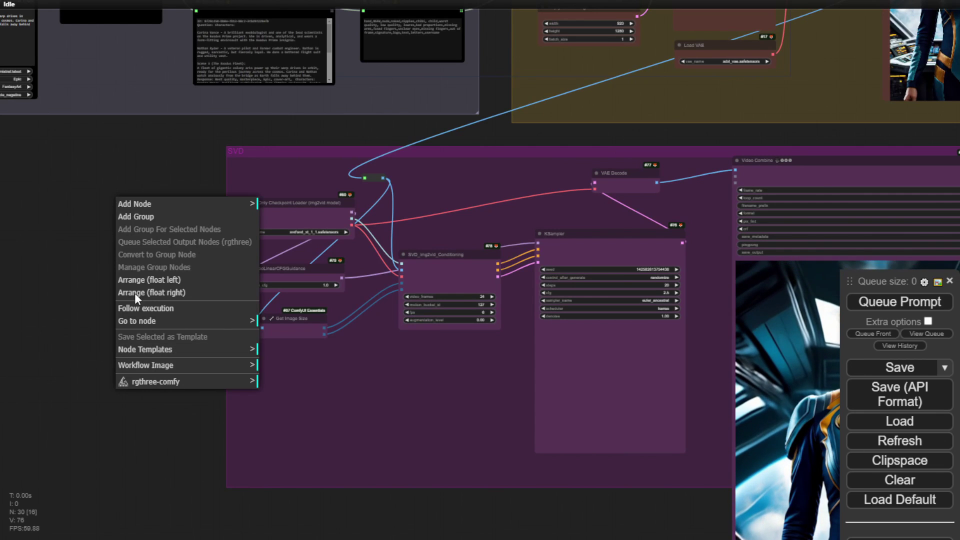
{"action": "mouse_move", "coordinate": [363, 178]}
{"action": "left_mouse_down"}
{"action": "mouse_move", "coordinate": [30, 189]}
{"action": "mouse_move", "coordinate": [96, 165]}
{"action": "mouse_move", "coordinate": [364, 178]}
{"action": "left_mouse_up"}
{"action": "double_click", "coordinate": [118, 205]}
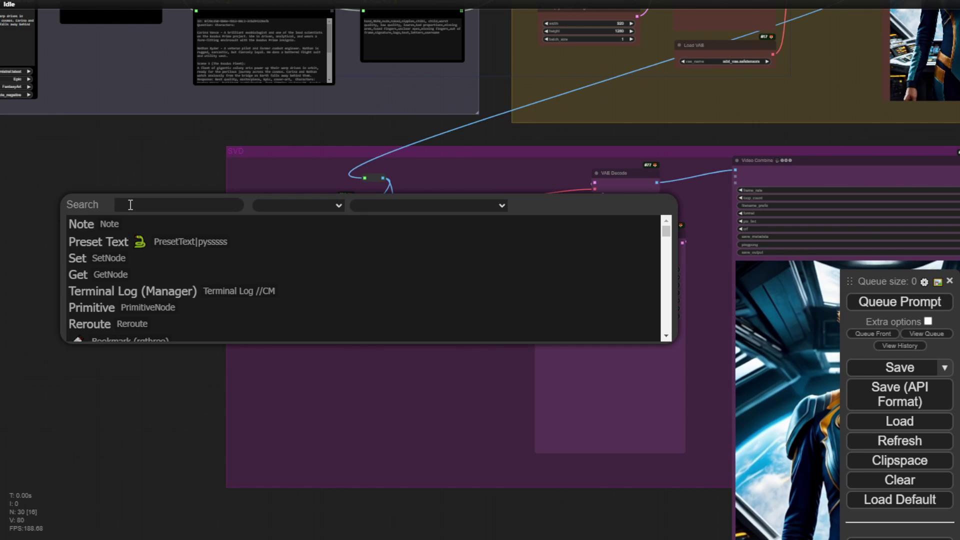
{"action": "type", "text": "load"}
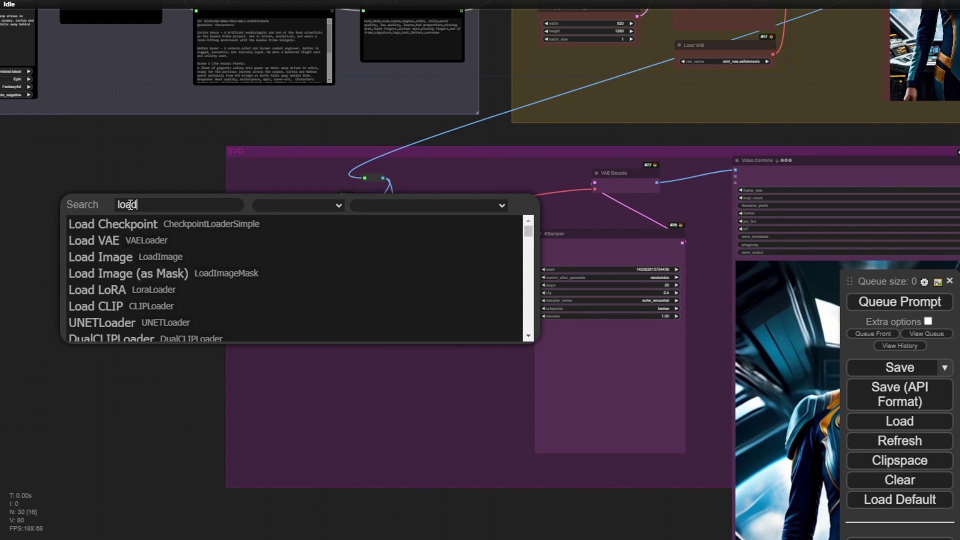
{"action": "left_click", "coordinate": [115, 257]}
{"action": "scroll", "coordinate": [122, 220], "scroll_direction": "up", "scroll_amount": 6}
{"action": "scroll", "coordinate": [574, 82], "scroll_direction": "down", "scroll_amount": 2}
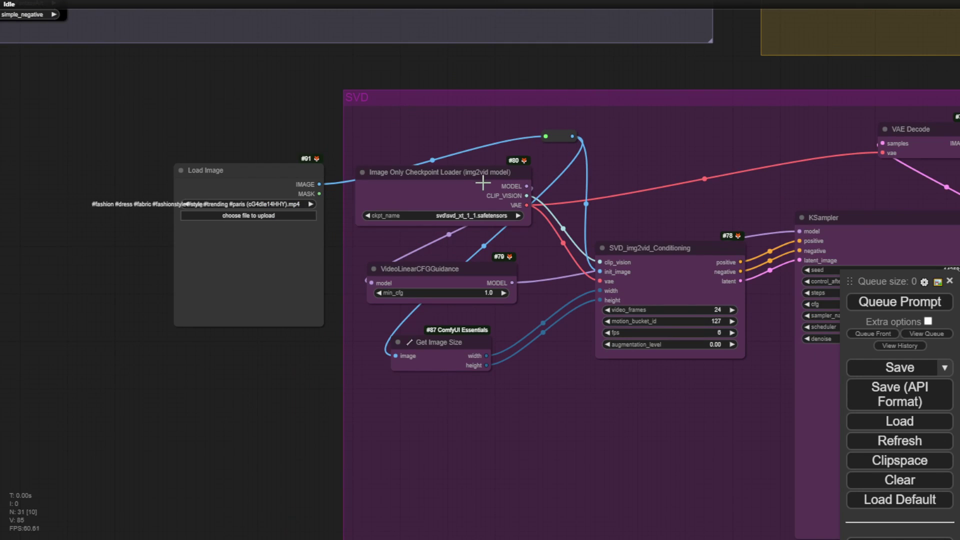
{"action": "scroll", "coordinate": [433, 449], "scroll_direction": "down", "scroll_amount": 3}
{"action": "scroll", "coordinate": [574, 268], "scroll_direction": "down", "scroll_amount": 1}
{"action": "left_click_drag", "start_coordinate": [479, 127], "coordinate": [491, 225]}
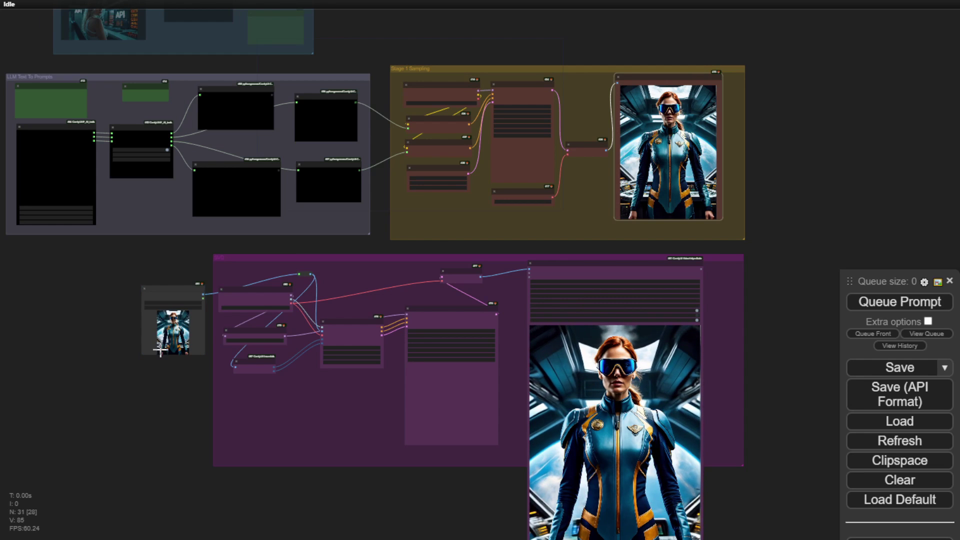
Enlarge the Load Image node so its goggled-woman picture is visible
{"action": "scroll", "coordinate": [160, 349], "scroll_direction": "up", "scroll_amount": 8}
{"action": "scroll", "coordinate": [163, 346], "scroll_direction": "up", "scroll_amount": 4}
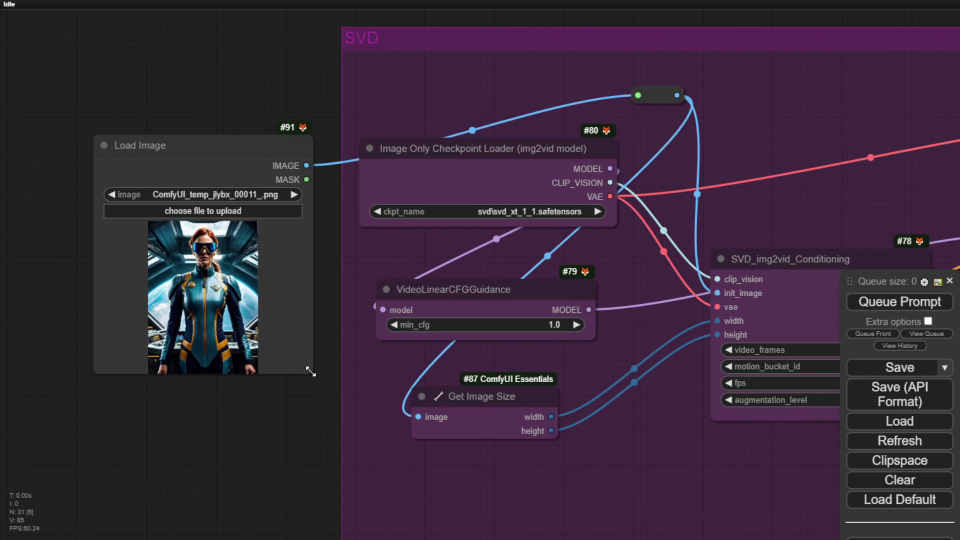
{"action": "left_click_drag", "start_coordinate": [310, 371], "coordinate": [232, 387]}
{"action": "scroll", "coordinate": [190, 478], "scroll_direction": "down", "scroll_amount": 3}
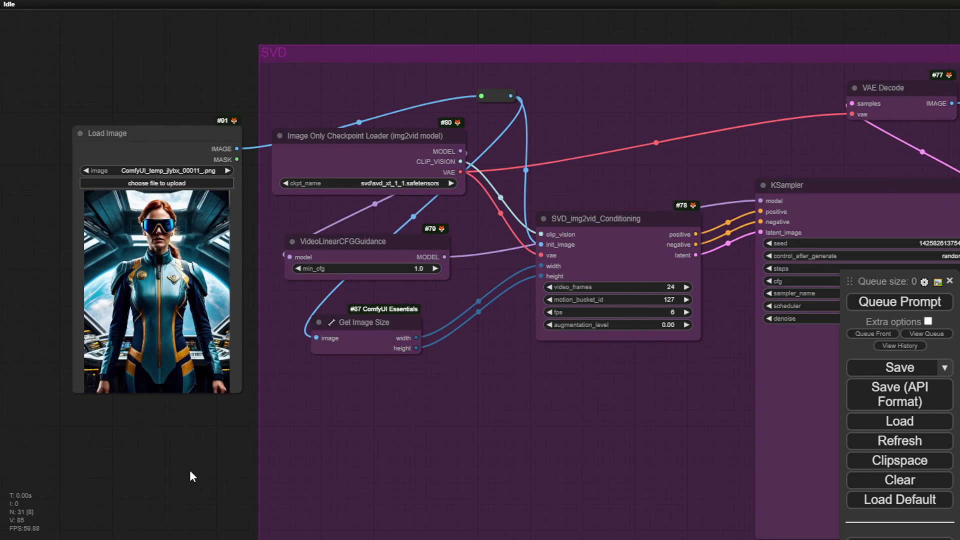
{"action": "left_click_drag", "start_coordinate": [189, 476], "coordinate": [34, 253]}
{"action": "scroll", "coordinate": [488, 313], "scroll_direction": "down", "scroll_amount": 2}
{"action": "scroll", "coordinate": [488, 313], "scroll_direction": "down", "scroll_amount": 2}
Set the LLM prompt and Stage 1 sampling groups' nodes to Never
{"action": "left_click_drag", "start_coordinate": [485, 418], "coordinate": [495, 538]}
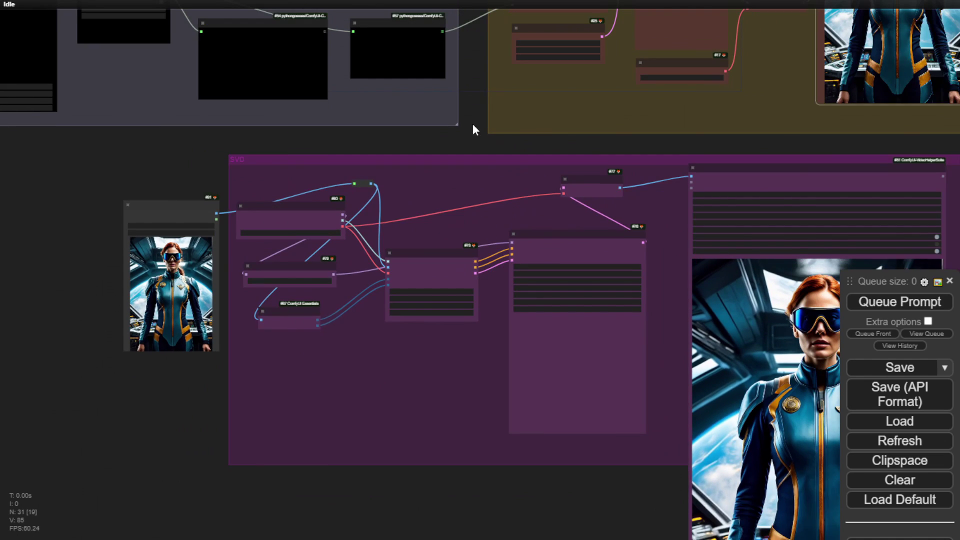
{"action": "left_click_drag", "start_coordinate": [473, 126], "coordinate": [450, 214]}
{"action": "right_click", "coordinate": [415, 202]}
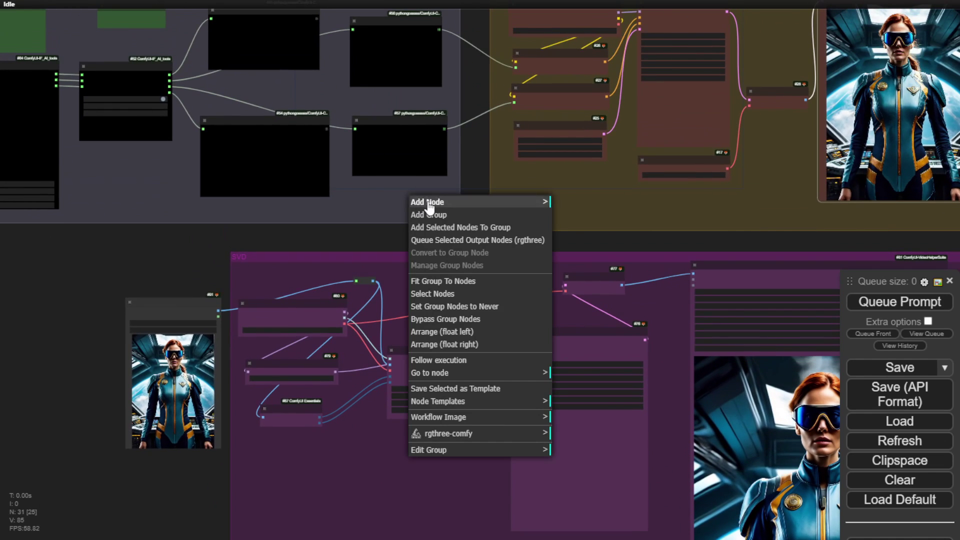
{"action": "left_click", "coordinate": [454, 307]}
{"action": "right_click", "coordinate": [549, 207]}
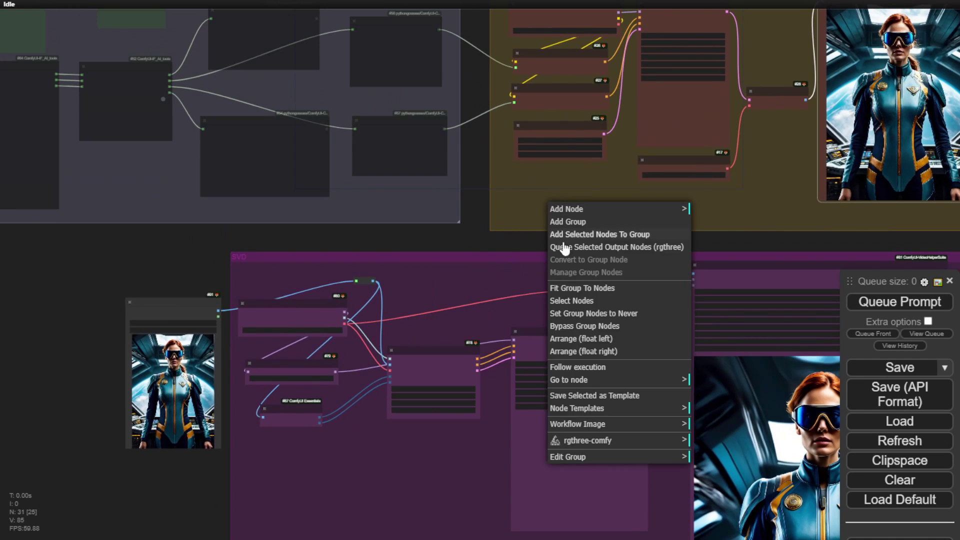
{"action": "left_click", "coordinate": [625, 314]}
{"action": "scroll", "coordinate": [452, 210], "scroll_direction": "down", "scroll_amount": 6}
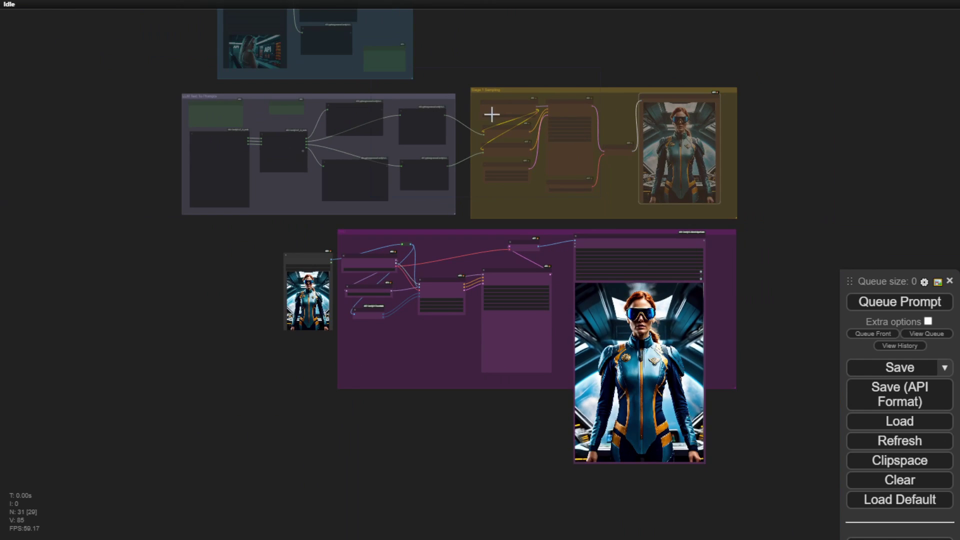
{"action": "scroll", "coordinate": [456, 450], "scroll_direction": "up", "scroll_amount": 6}
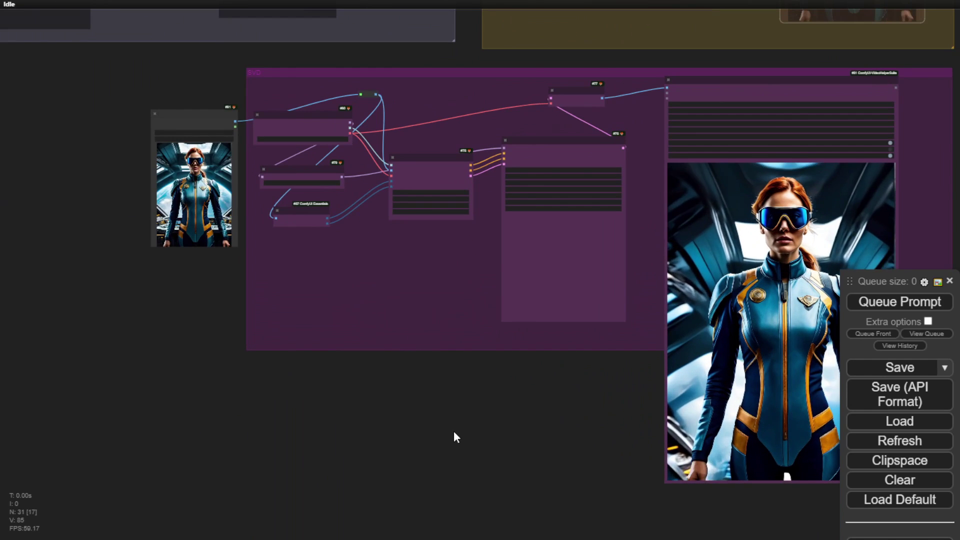
Move the Load Image node into the SVD group and enlarge the group to enclose it
{"action": "left_click_drag", "start_coordinate": [175, 120], "coordinate": [295, 251]}
{"action": "left_click_drag", "start_coordinate": [403, 357], "coordinate": [332, 328]}
{"action": "scroll", "coordinate": [332, 327], "scroll_direction": "down", "scroll_amount": 2}
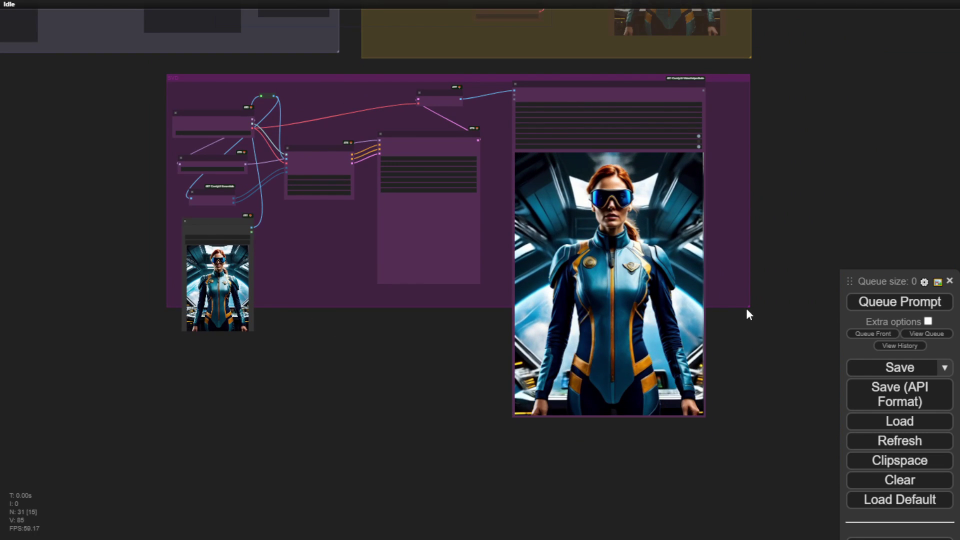
{"action": "left_click_drag", "start_coordinate": [748, 307], "coordinate": [752, 342]}
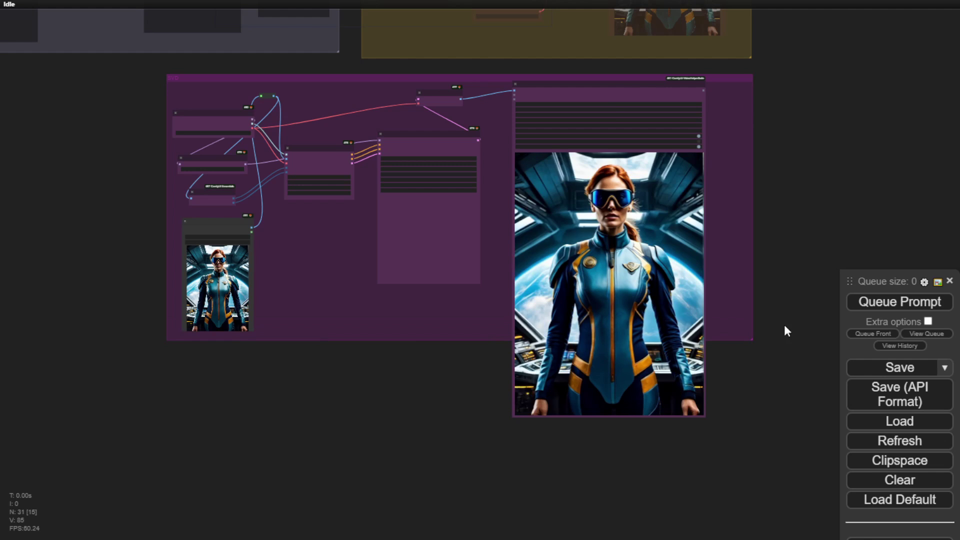
Queue the SVD video generation and shrink the KSampler node to fit its settings
{"action": "left_click", "coordinate": [888, 302]}
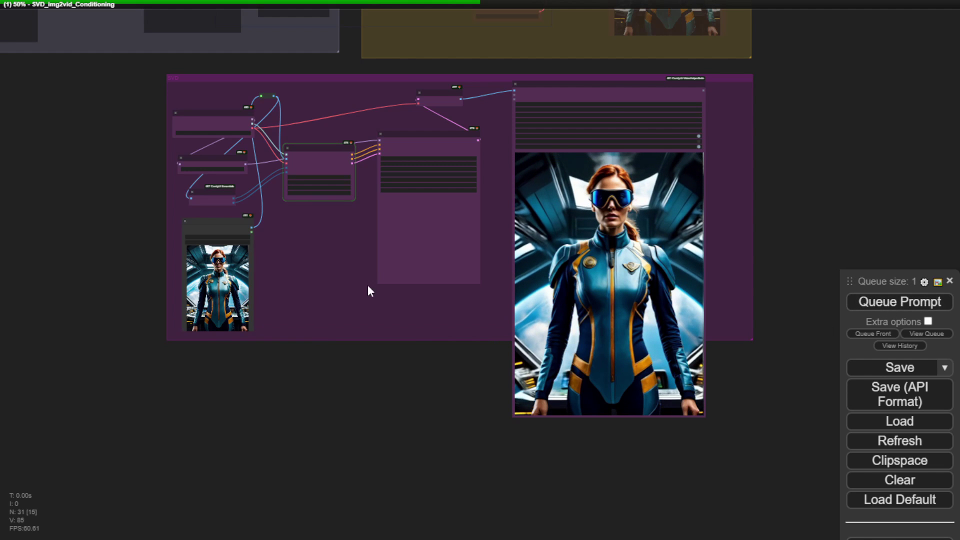
{"action": "scroll", "coordinate": [261, 289], "scroll_direction": "up", "scroll_amount": 3}
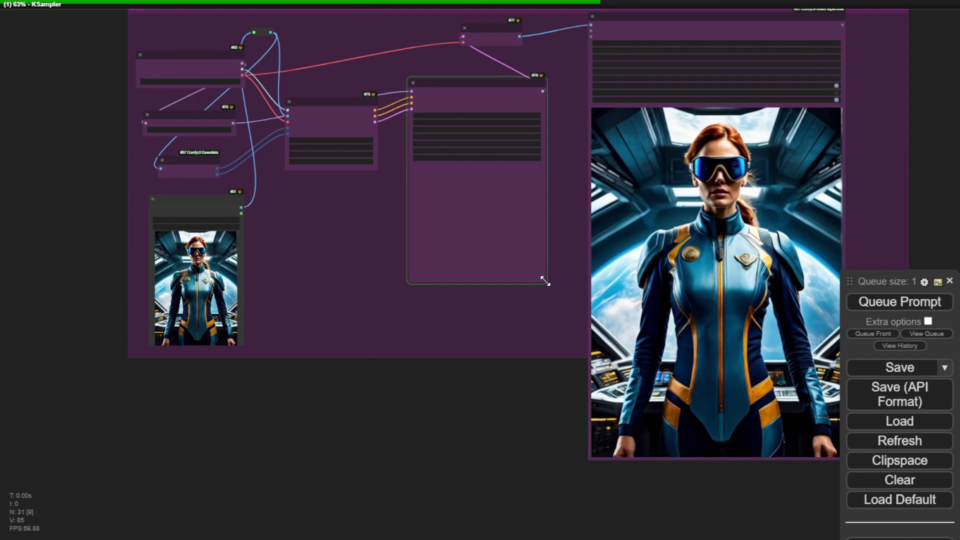
{"action": "left_click_drag", "start_coordinate": [546, 285], "coordinate": [519, 170]}
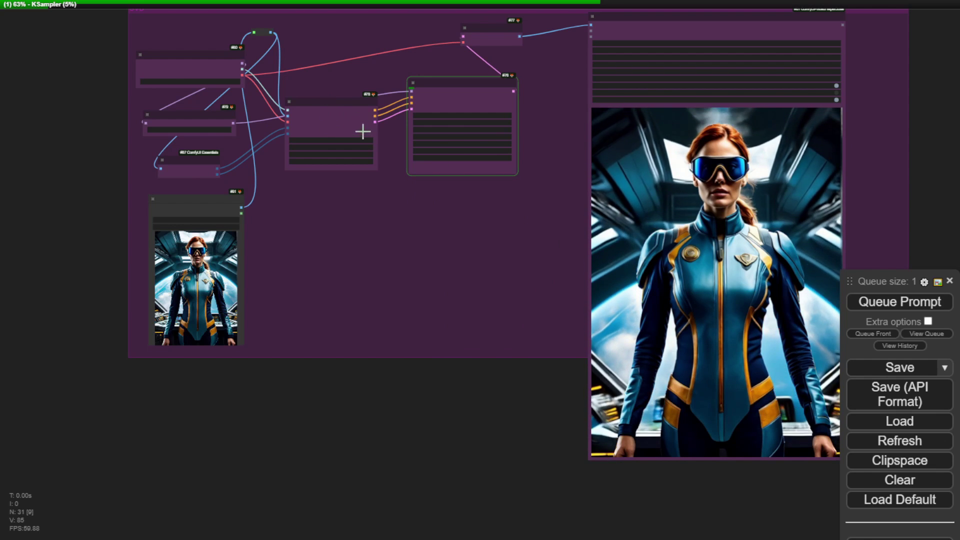
Reposition VAE Decode and place Get Image Size above the conditioning node
{"action": "scroll", "coordinate": [364, 133], "scroll_direction": "up", "scroll_amount": 6}
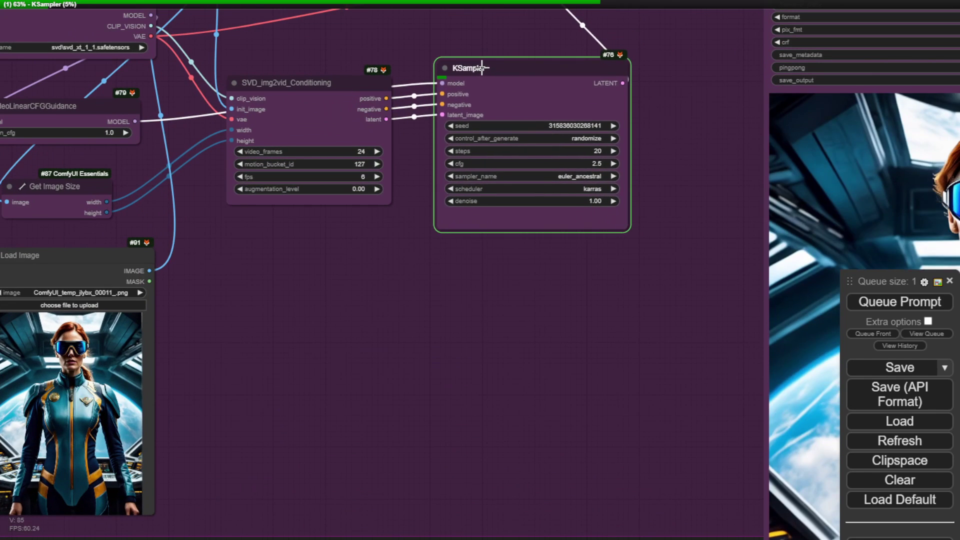
{"action": "left_click_drag", "start_coordinate": [490, 15], "coordinate": [481, 129]}
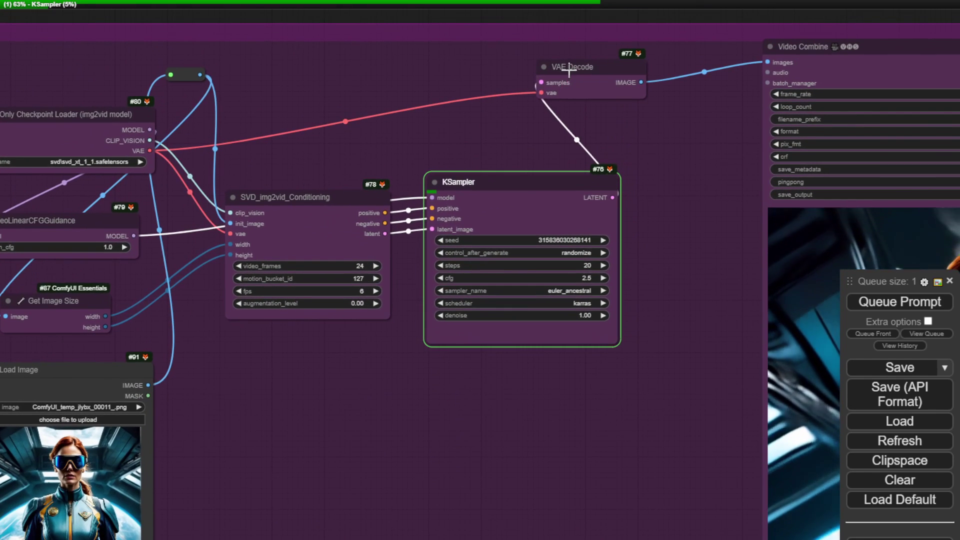
{"action": "left_click_drag", "start_coordinate": [569, 71], "coordinate": [540, 86]}
{"action": "left_click_drag", "start_coordinate": [293, 84], "coordinate": [343, 76]}
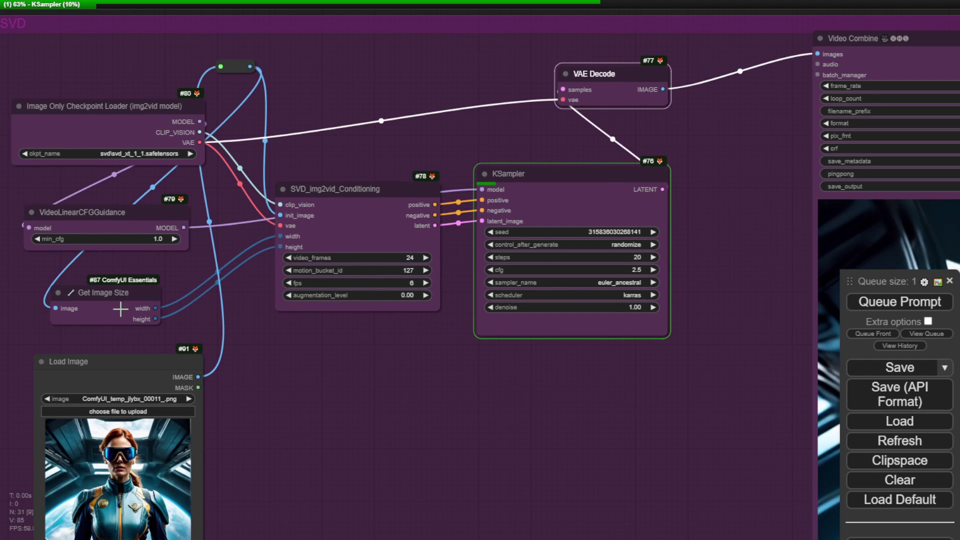
{"action": "left_click_drag", "start_coordinate": [127, 296], "coordinate": [379, 69]}
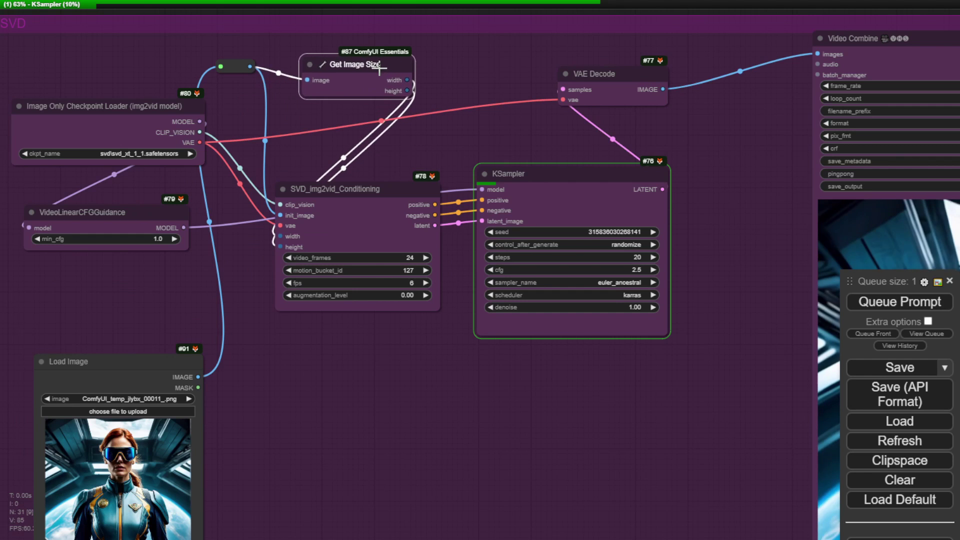
{"action": "scroll", "coordinate": [346, 377], "scroll_direction": "down", "scroll_amount": 3}
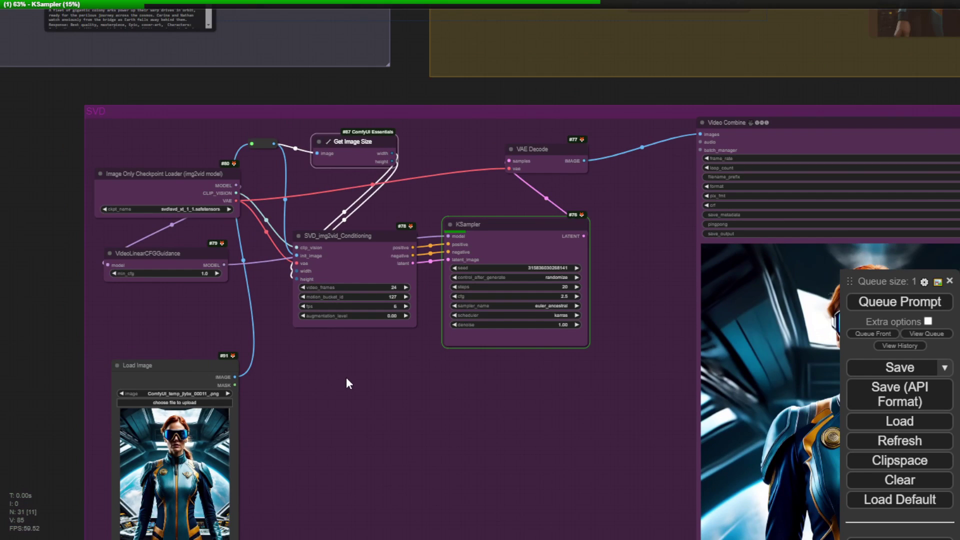
Raise the Load Image node slightly within the SVD group while the video renders
{"action": "left_click_drag", "start_coordinate": [137, 365], "coordinate": [137, 312]}
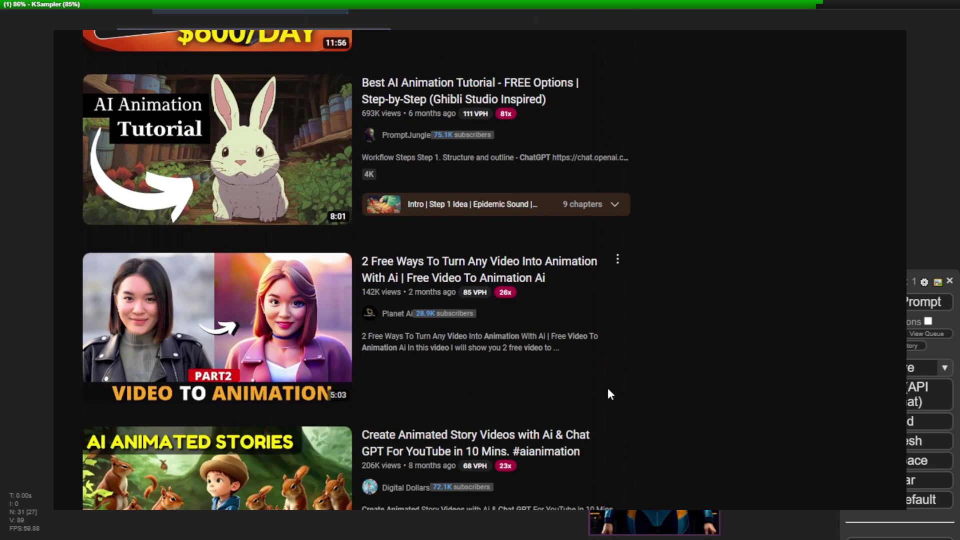
{"action": "scroll", "coordinate": [378, 334], "scroll_direction": "down", "scroll_amount": 10}
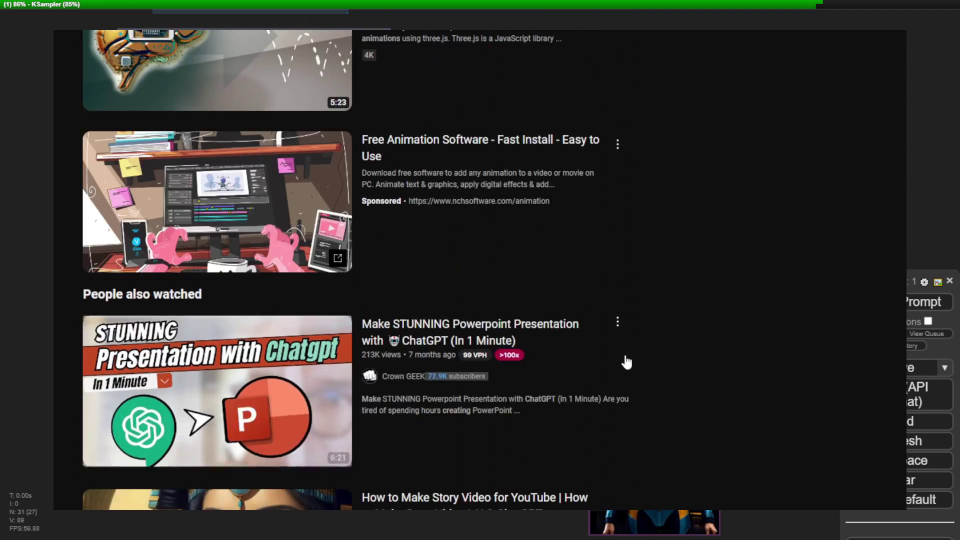
{"action": "scroll", "coordinate": [645, 358], "scroll_direction": "down", "scroll_amount": 15}
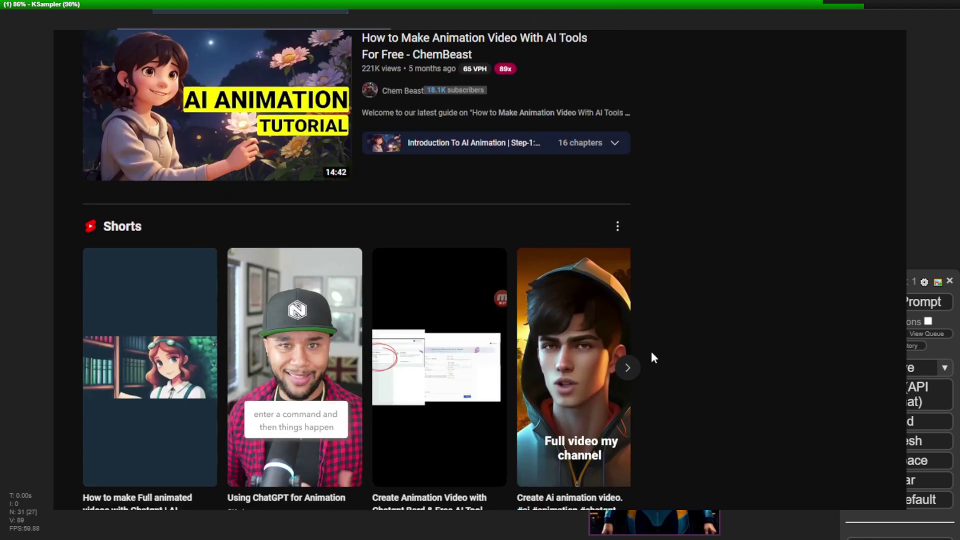
{"action": "scroll", "coordinate": [656, 359], "scroll_direction": "down", "scroll_amount": 5}
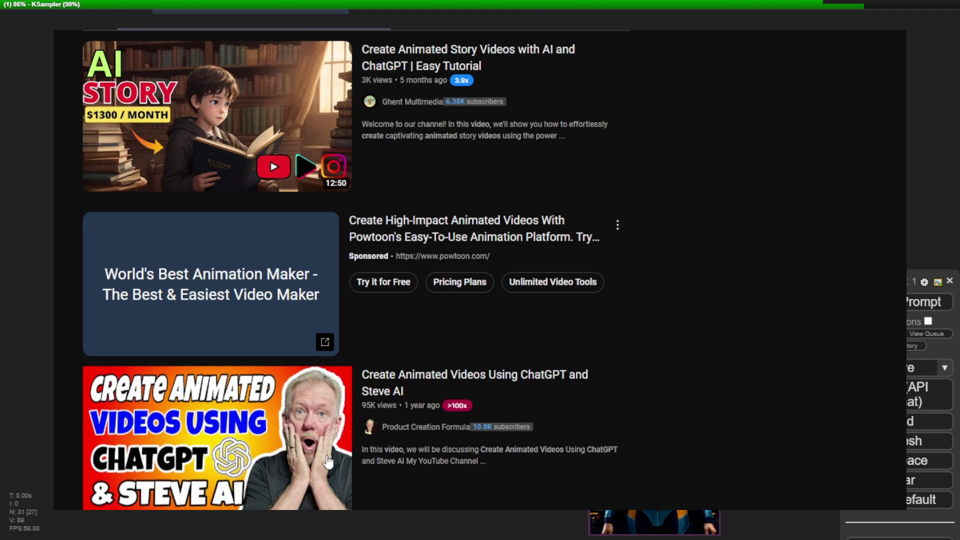
{"action": "scroll", "coordinate": [465, 373], "scroll_direction": "down", "scroll_amount": 5}
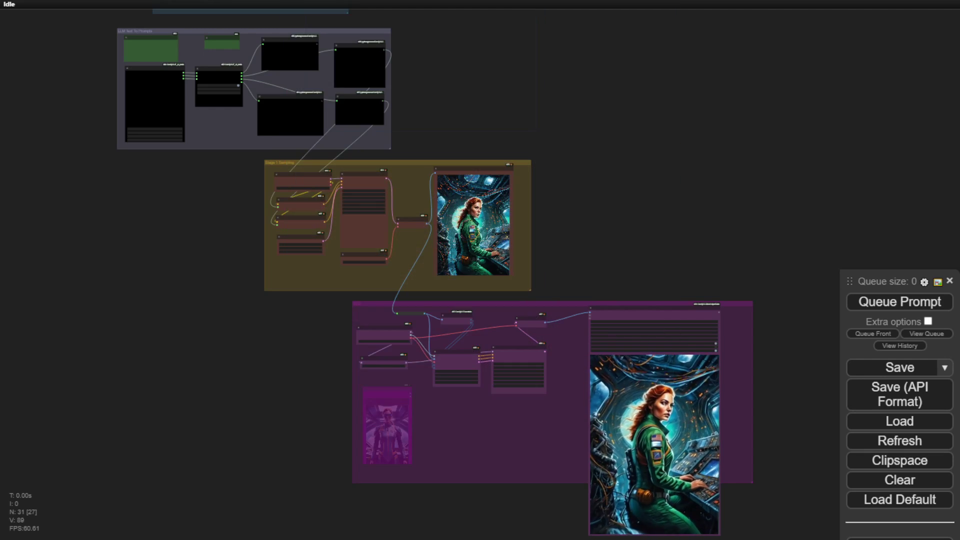
Pan the canvas to show the whole workflow and the finished spaceship-pilot video
{"action": "left_click_drag", "start_coordinate": [719, 203], "coordinate": [692, 100]}
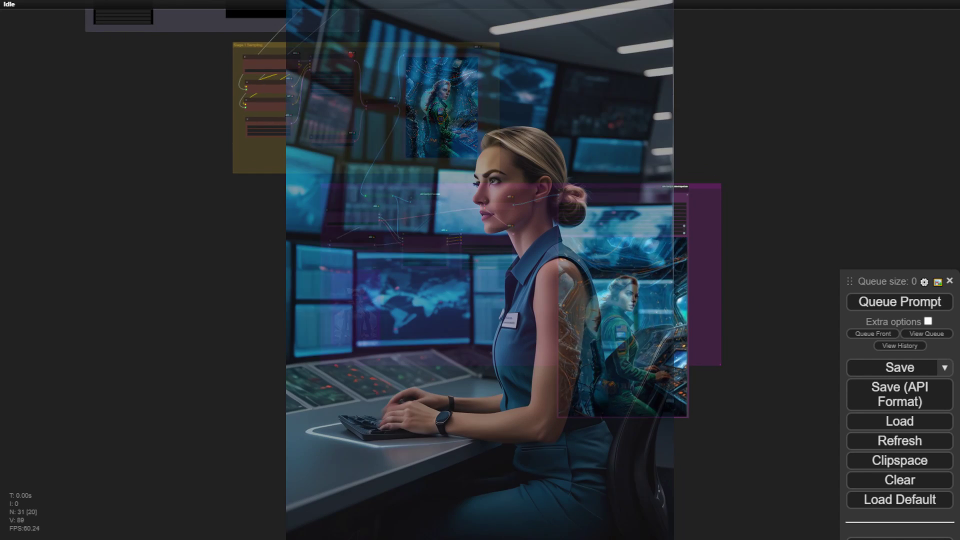